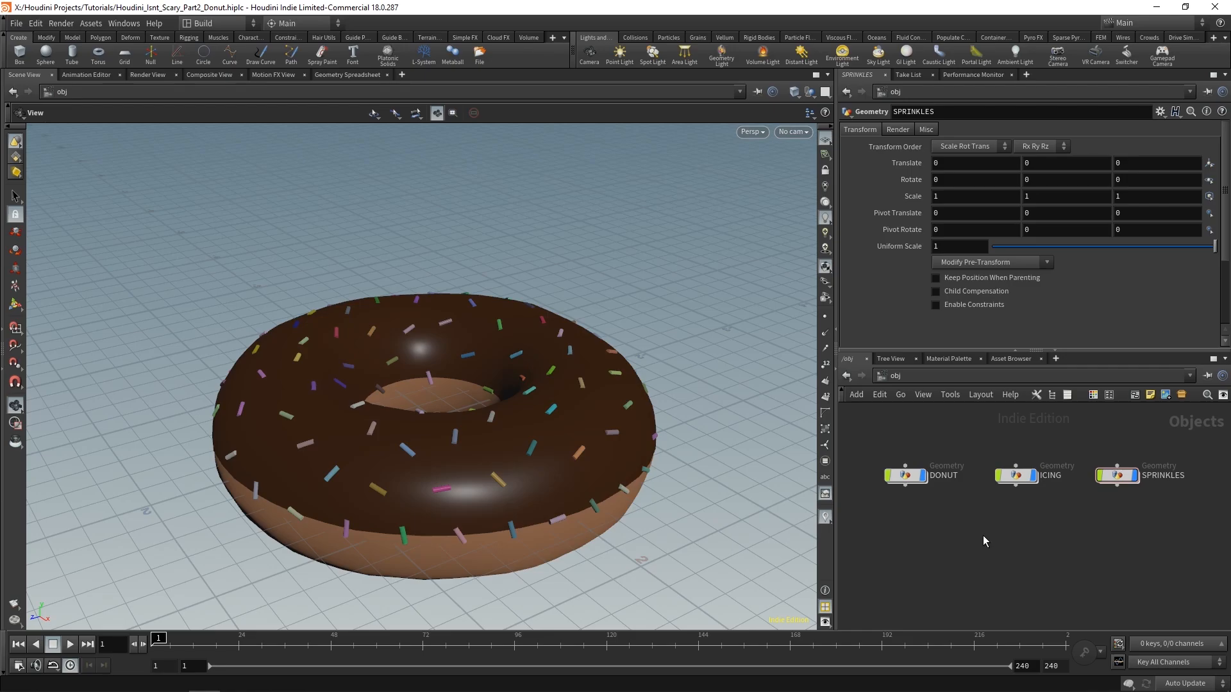
- Add a Geometry object to the scene and name it DYNAMIC_SPRINKLES
key(Tab)
key(Escape)
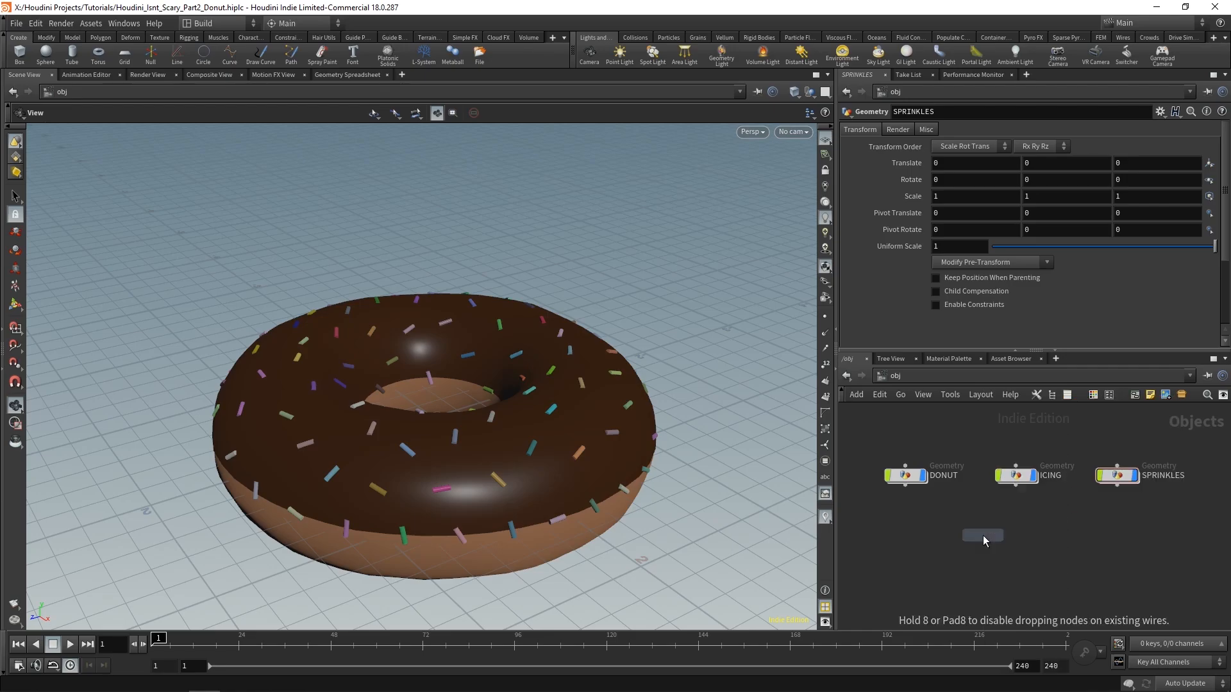
click(1017, 537)
double_click(1055, 538)
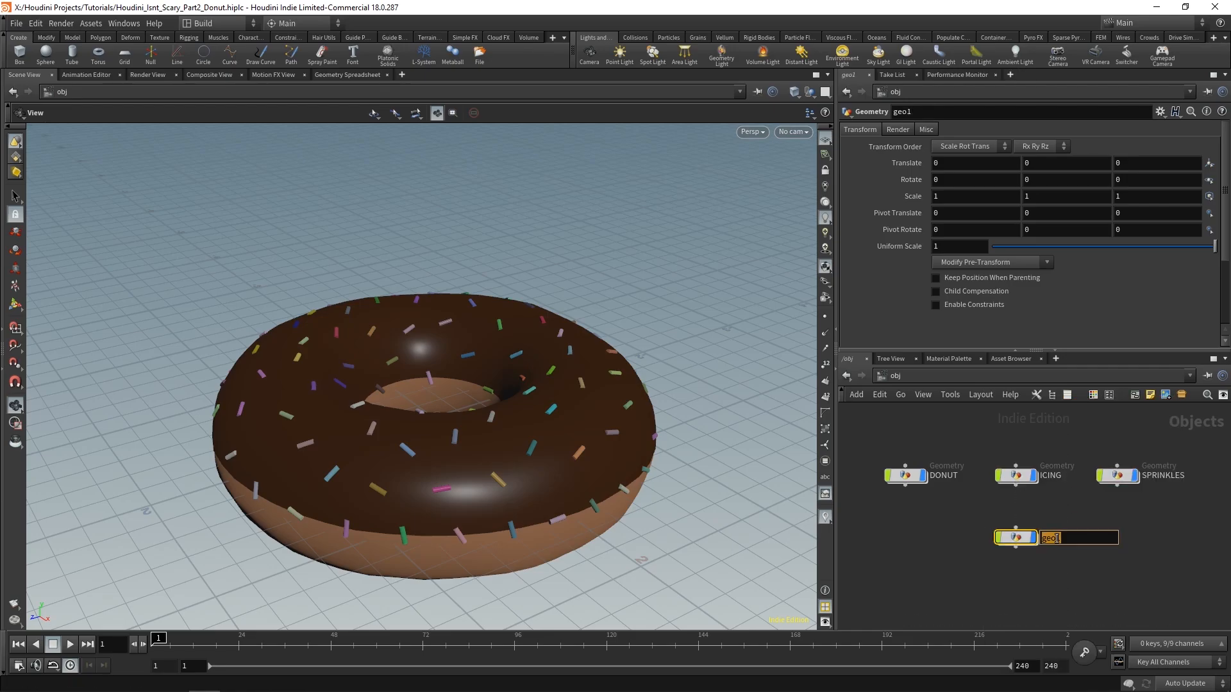
text(DYN)
text(AMIC_SPRINKLES)
key(Return)
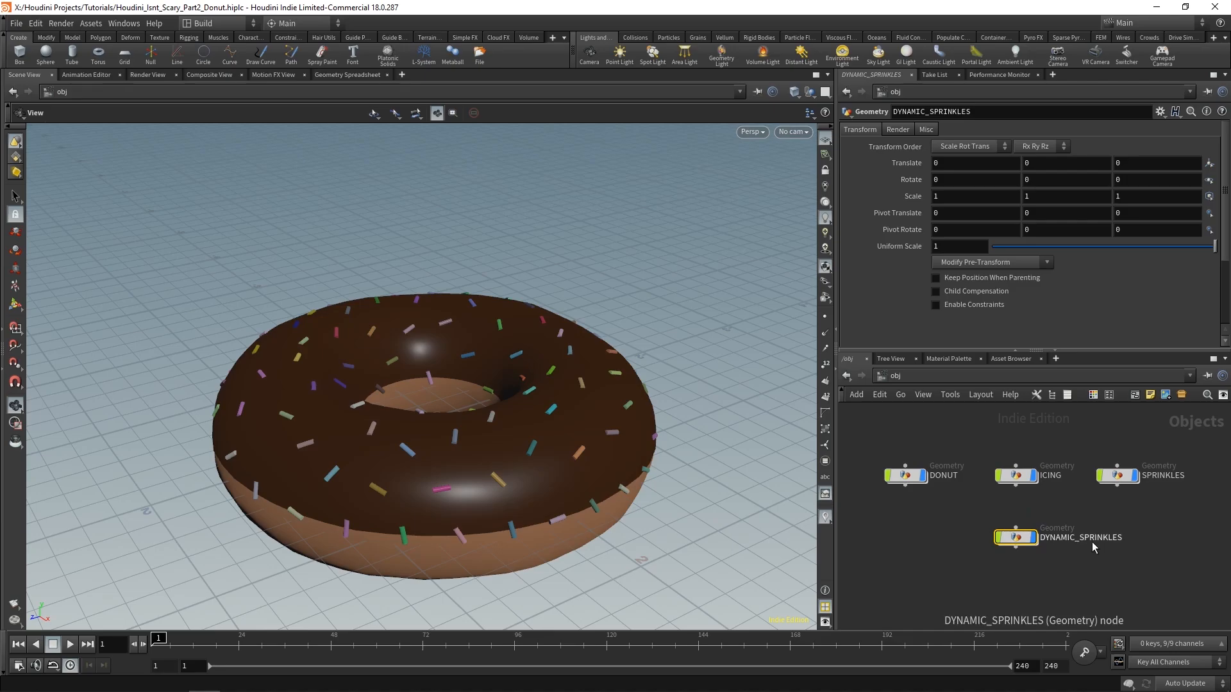
- Go inside the DYNAMIC_SPRINKLES object and add a Grid node to its empty network
mouse_move(1015, 543)
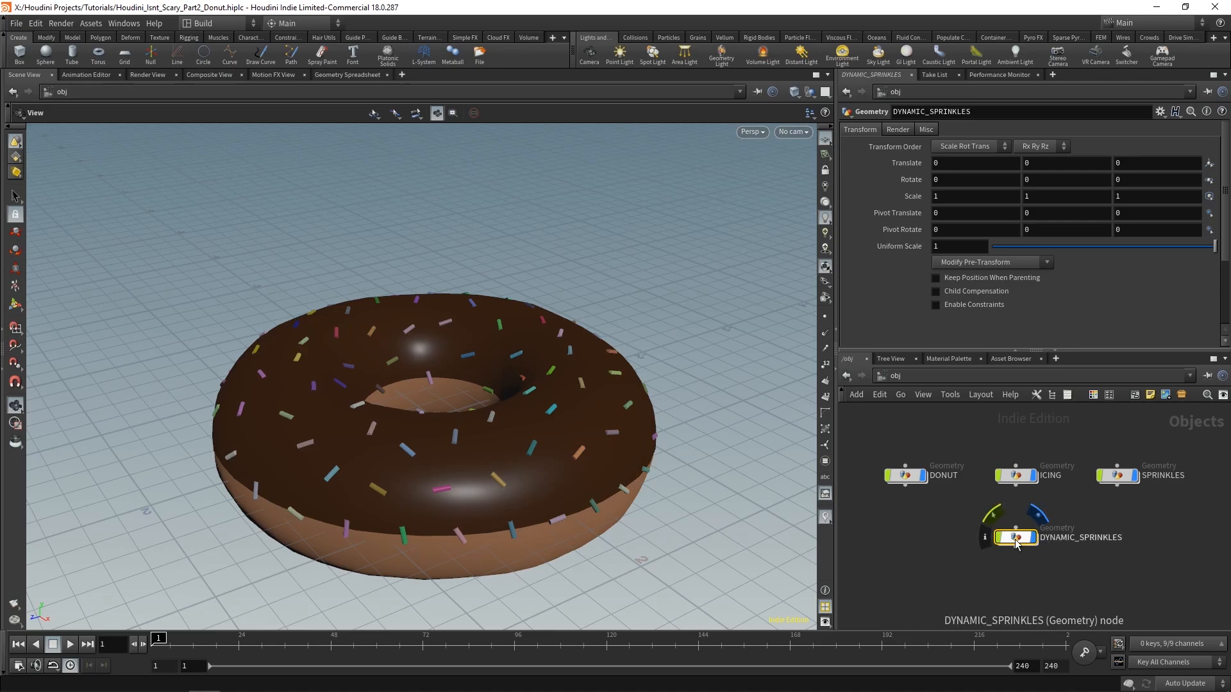
double_click(1015, 541)
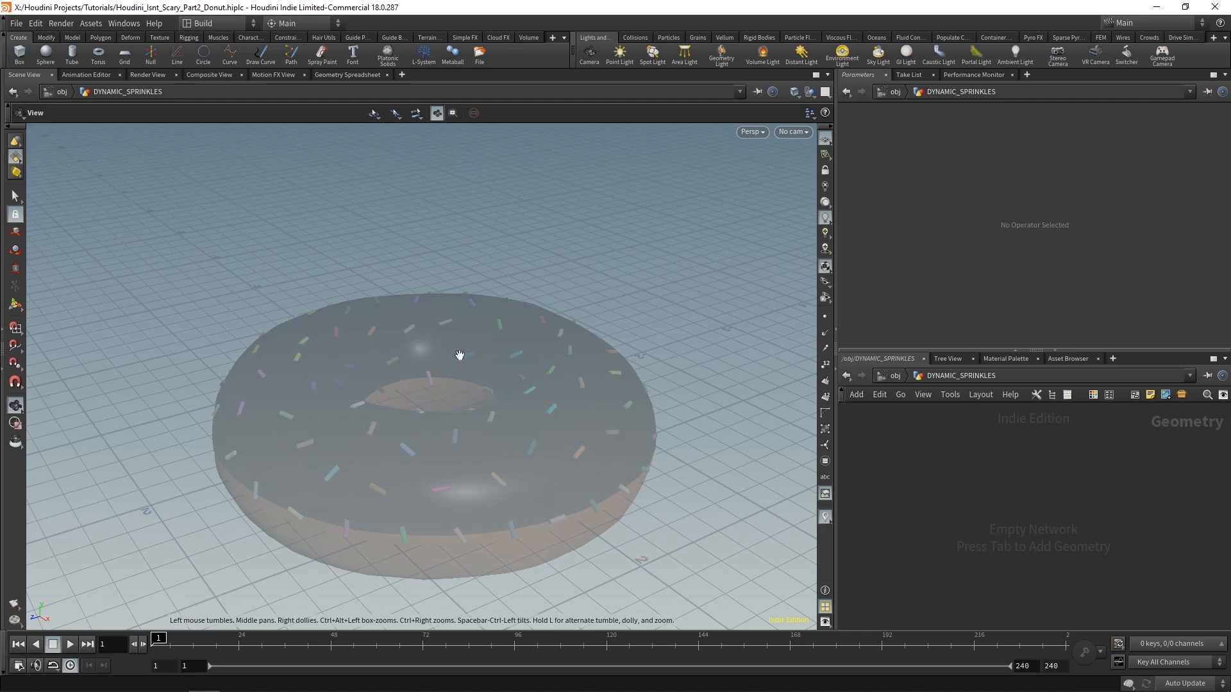
scroll(457, 357, down, 3)
click(810, 92)
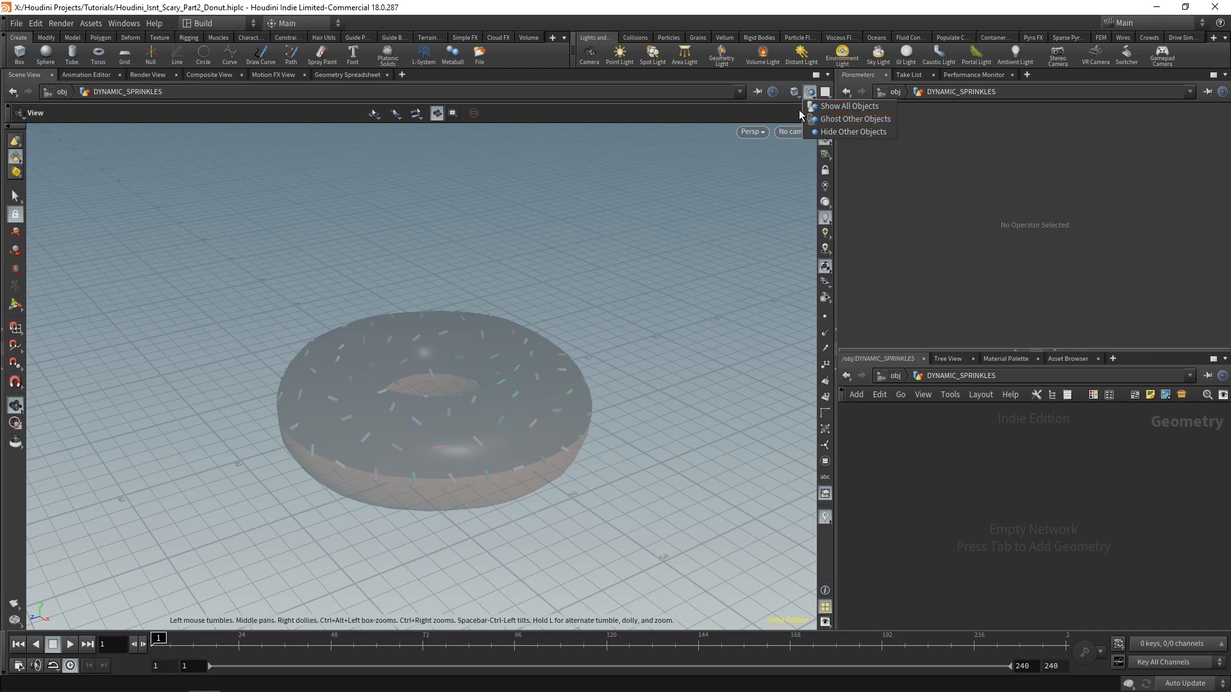
click(800, 115)
scroll(503, 297, down, 2)
key(Tab)
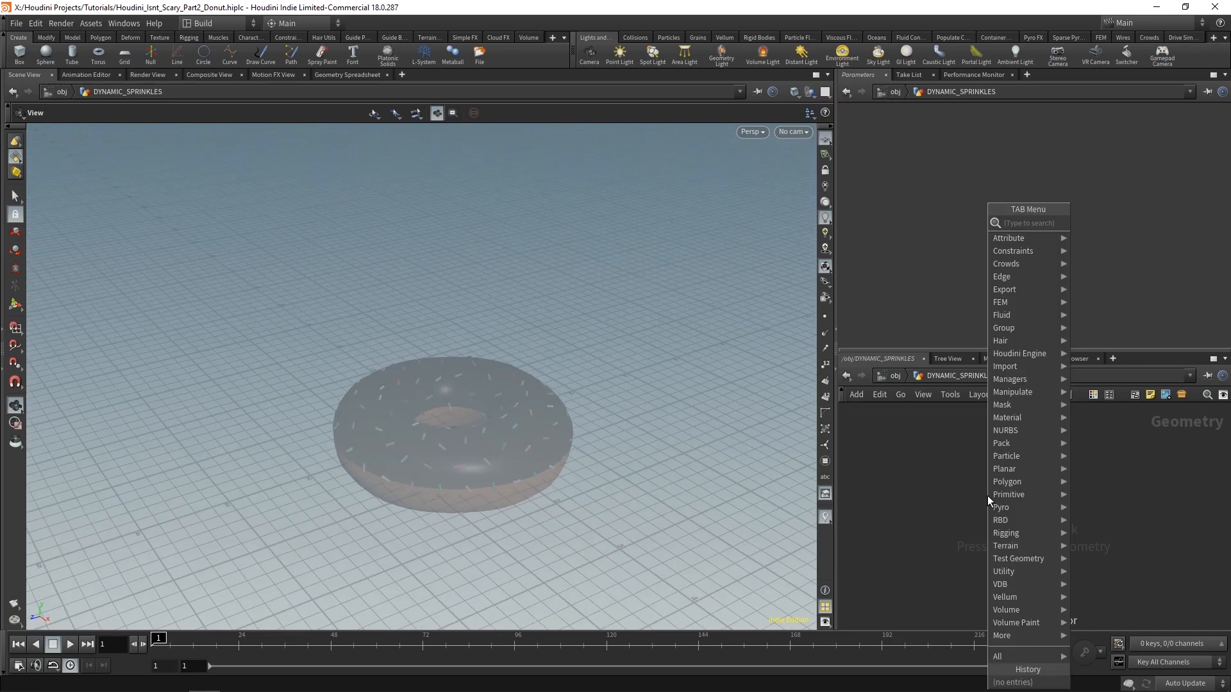
text(grid)
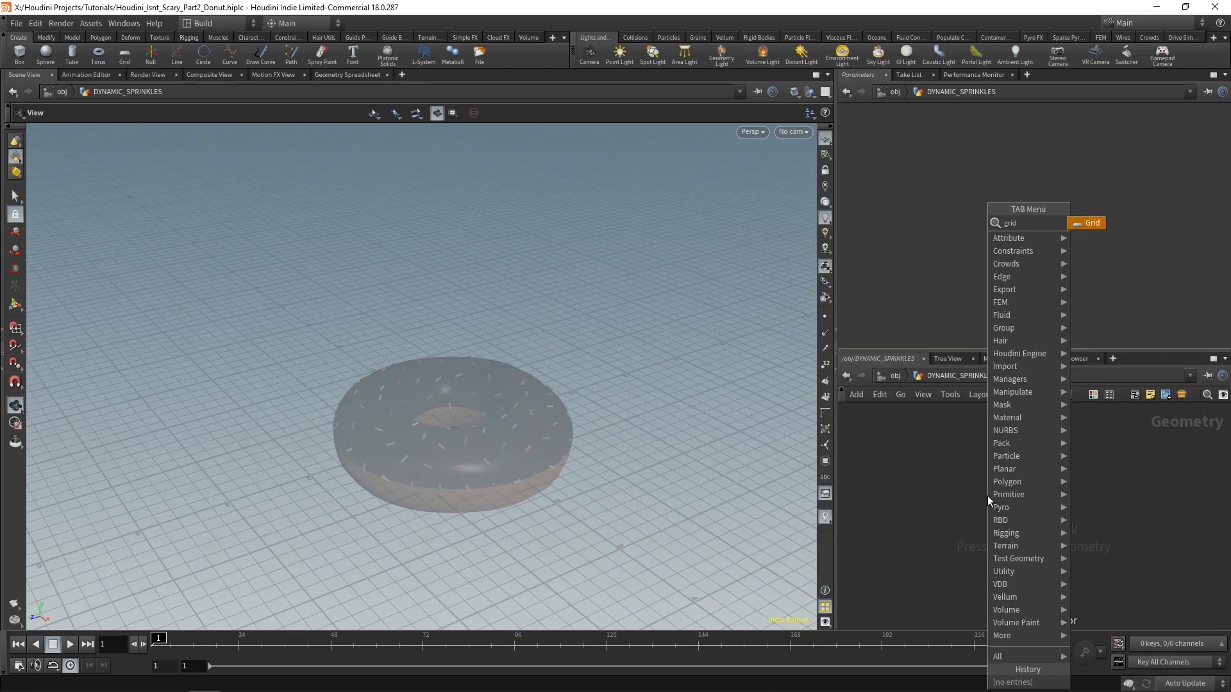
click(1101, 225)
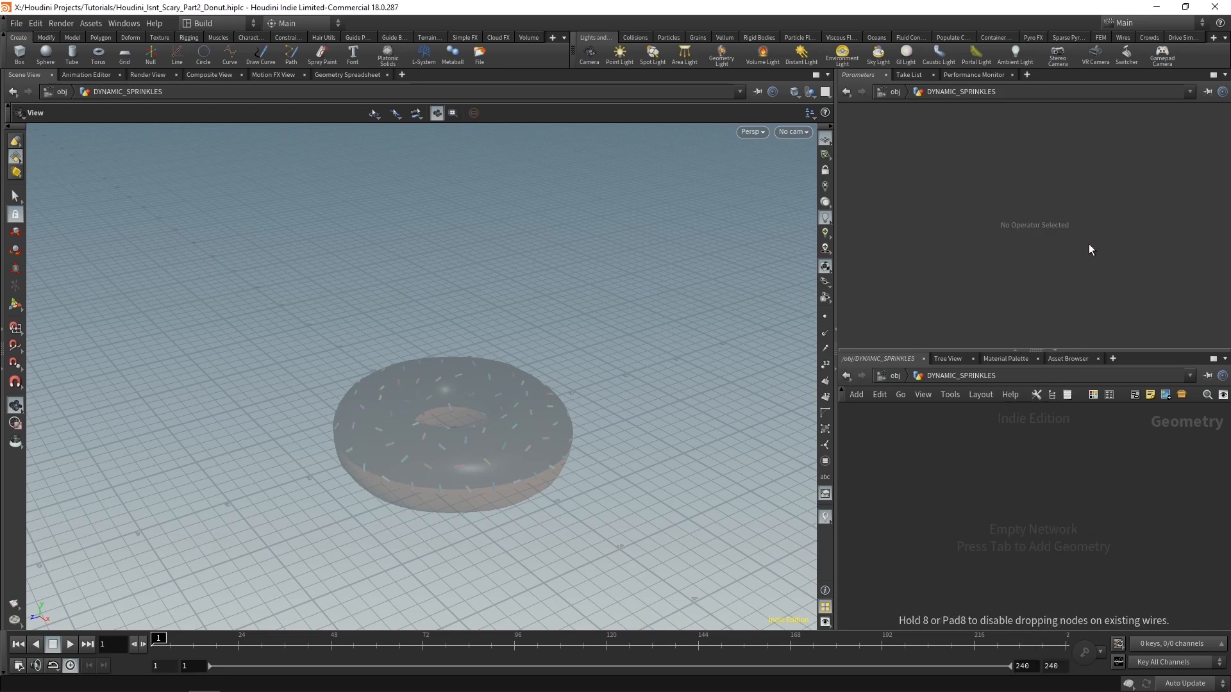
click(1027, 473)
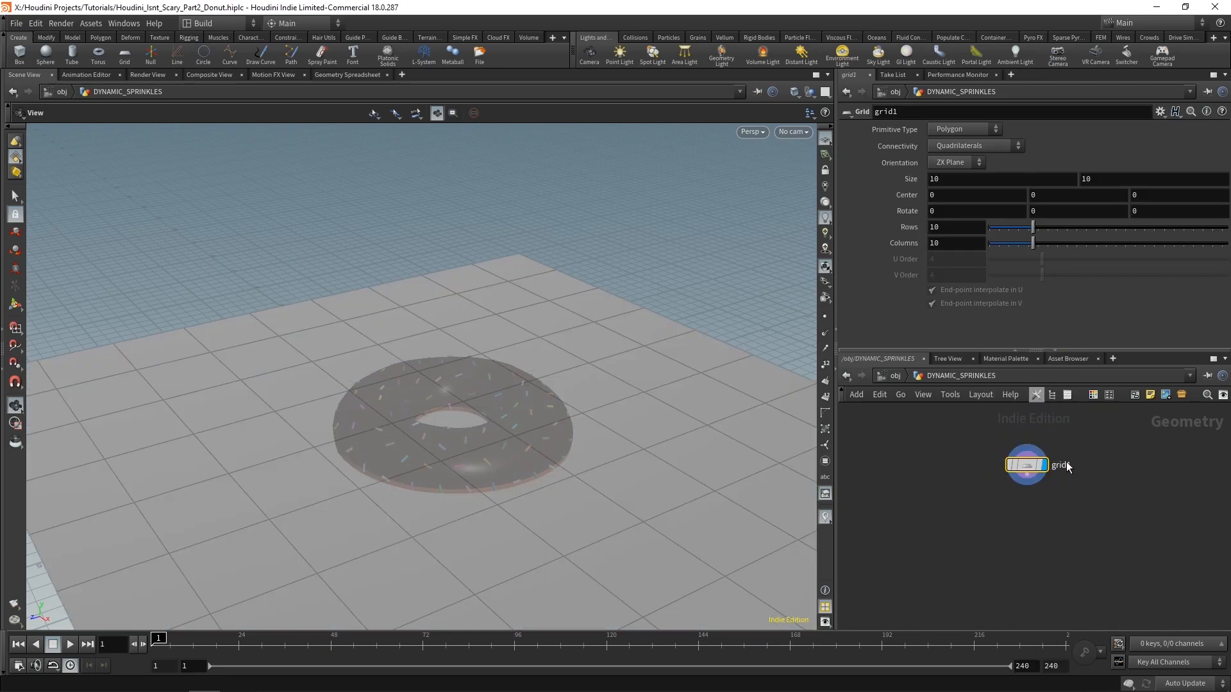
- Set the grid's size to 2 by 2
scroll(389, 357, down, 6)
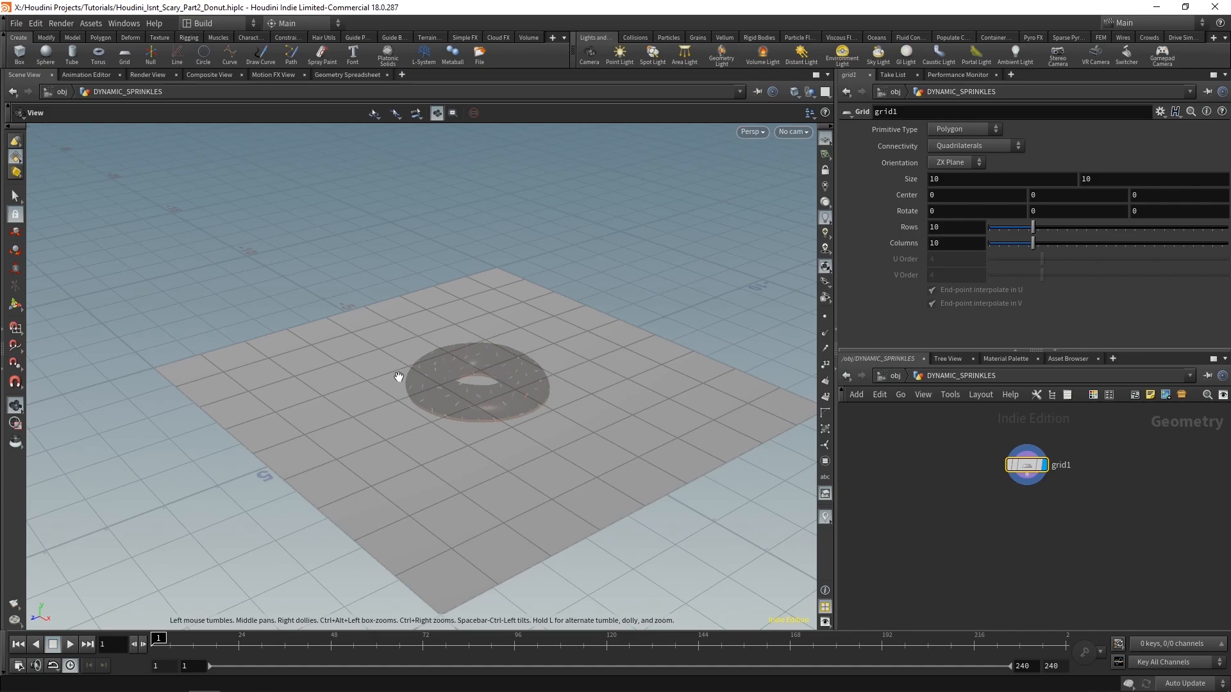
drag(402, 379, 472, 352)
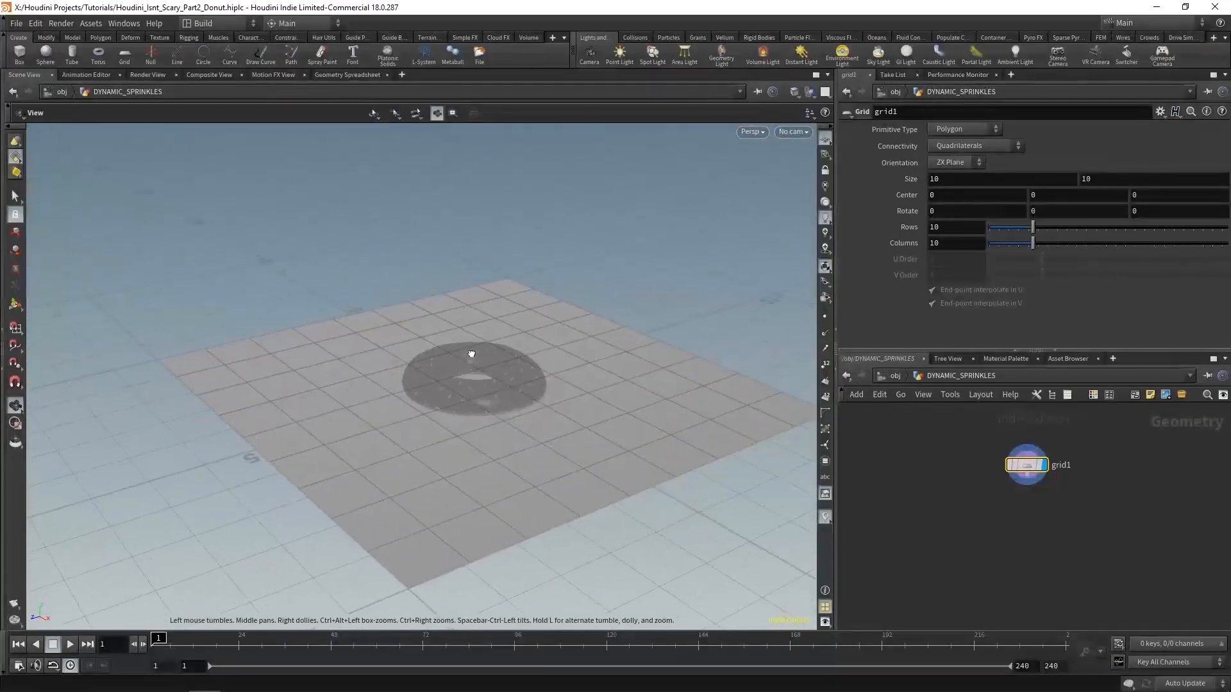
double_click(942, 178)
text(2)
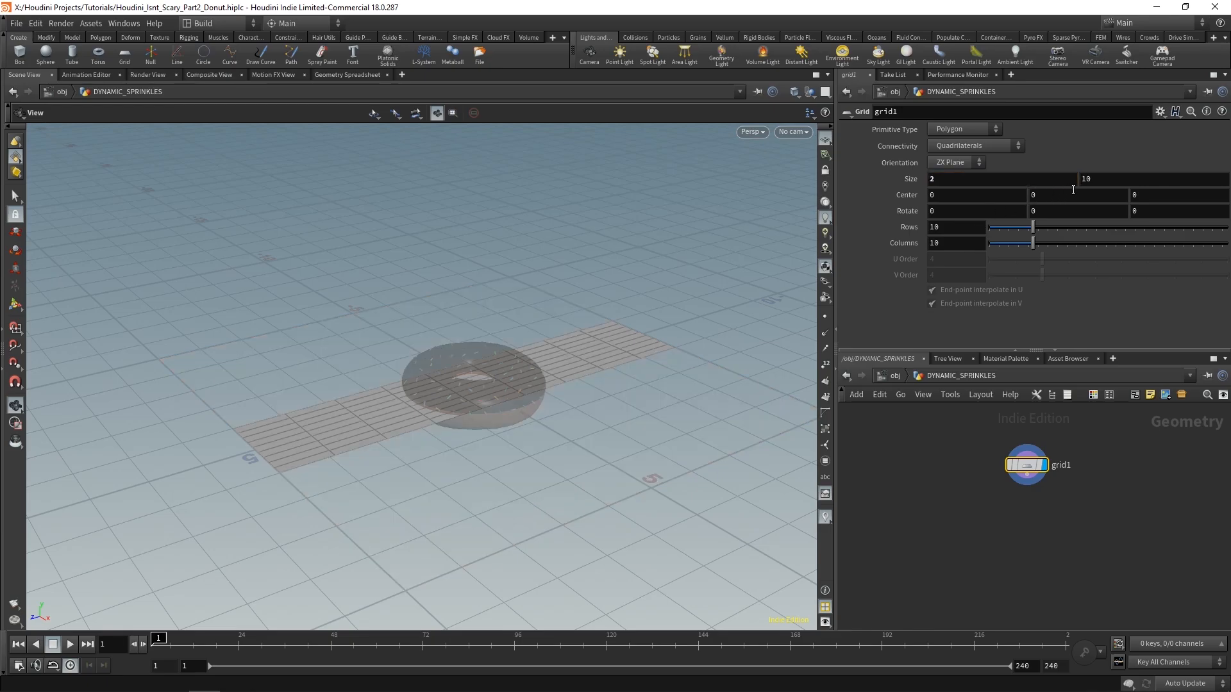
key(Tab)
text(2)
key(Return)
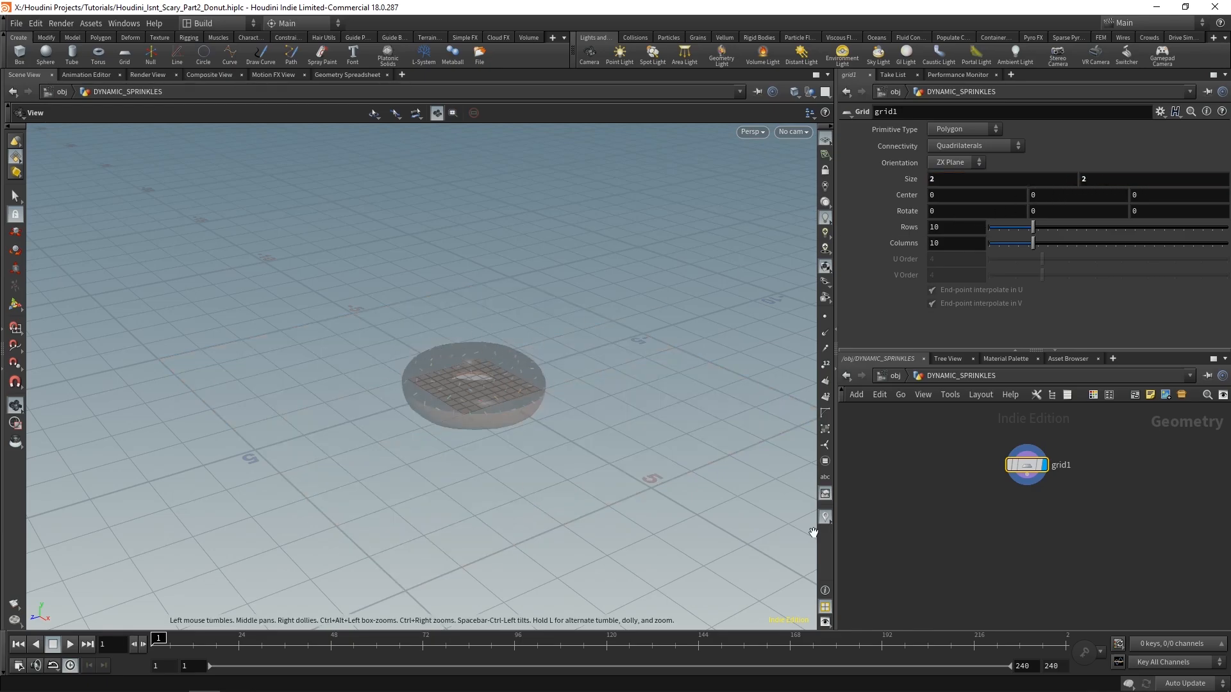
- Connect a Transform node below the grid and set its Y translation to 4
key(Tab)
mouse_move(1037, 517)
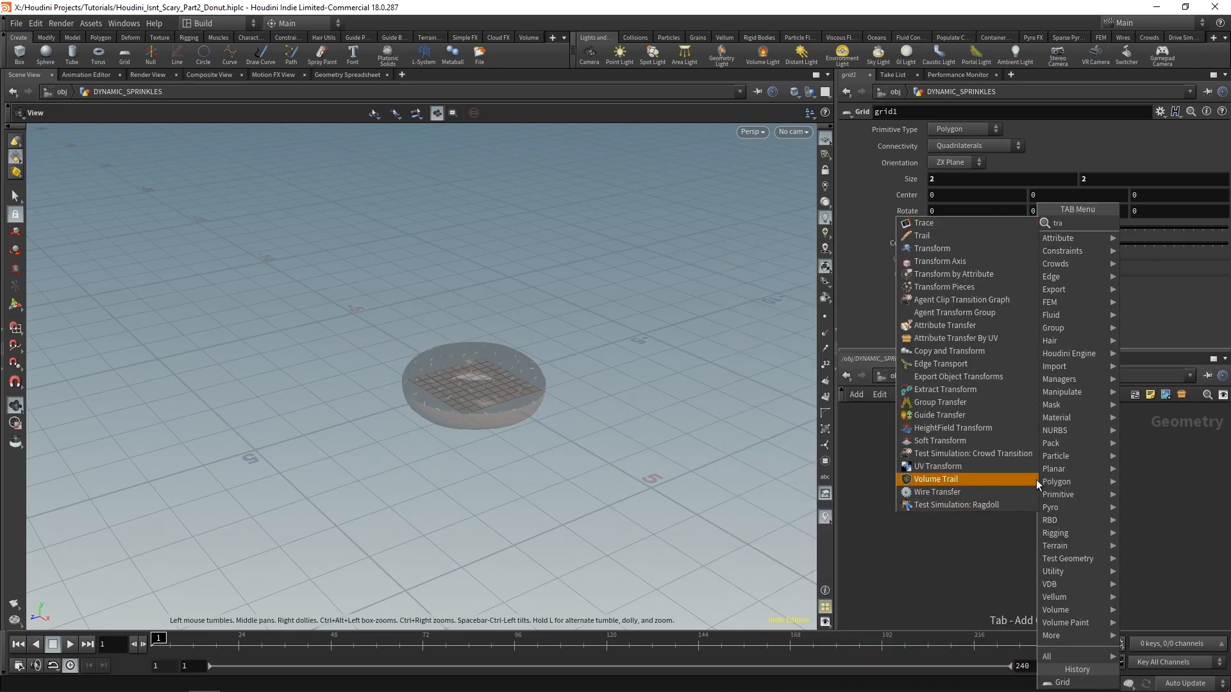
click(955, 259)
click(1020, 518)
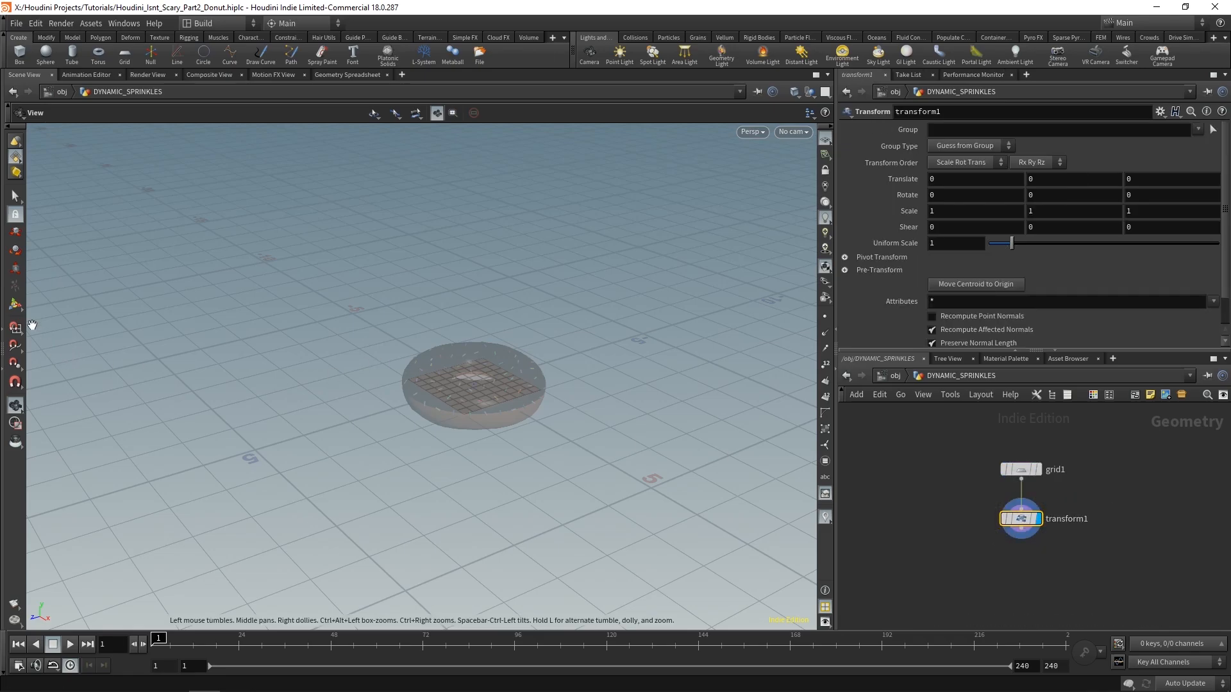
key(Return)
click(1053, 180)
text(4)
key(Return)
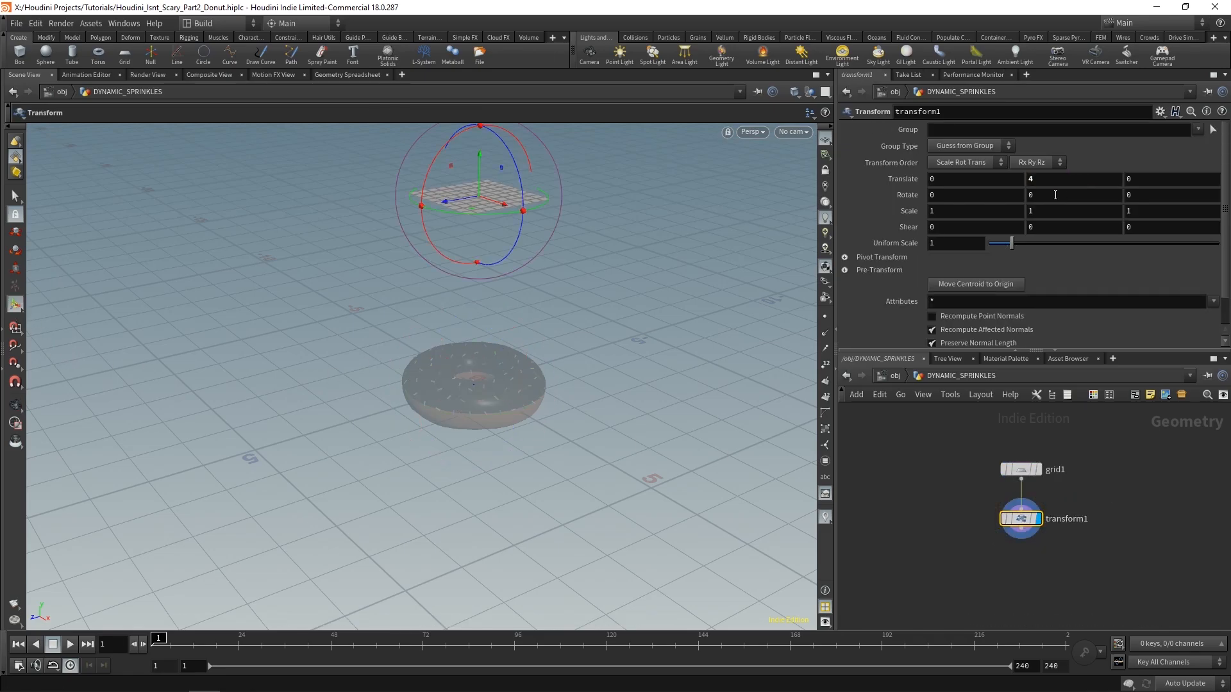
- Set the Transform node's X translation to -3 and keyframe all translate channels at frame 1
key(Escape)
drag(594, 225, 525, 330)
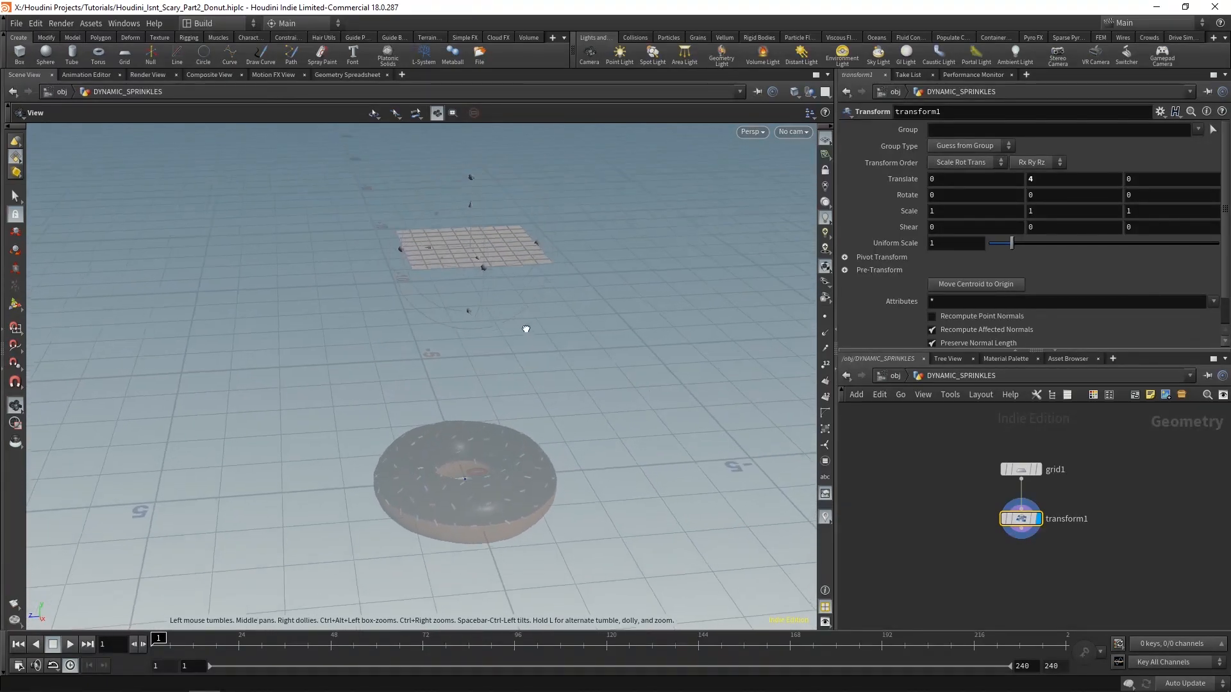
key(Return)
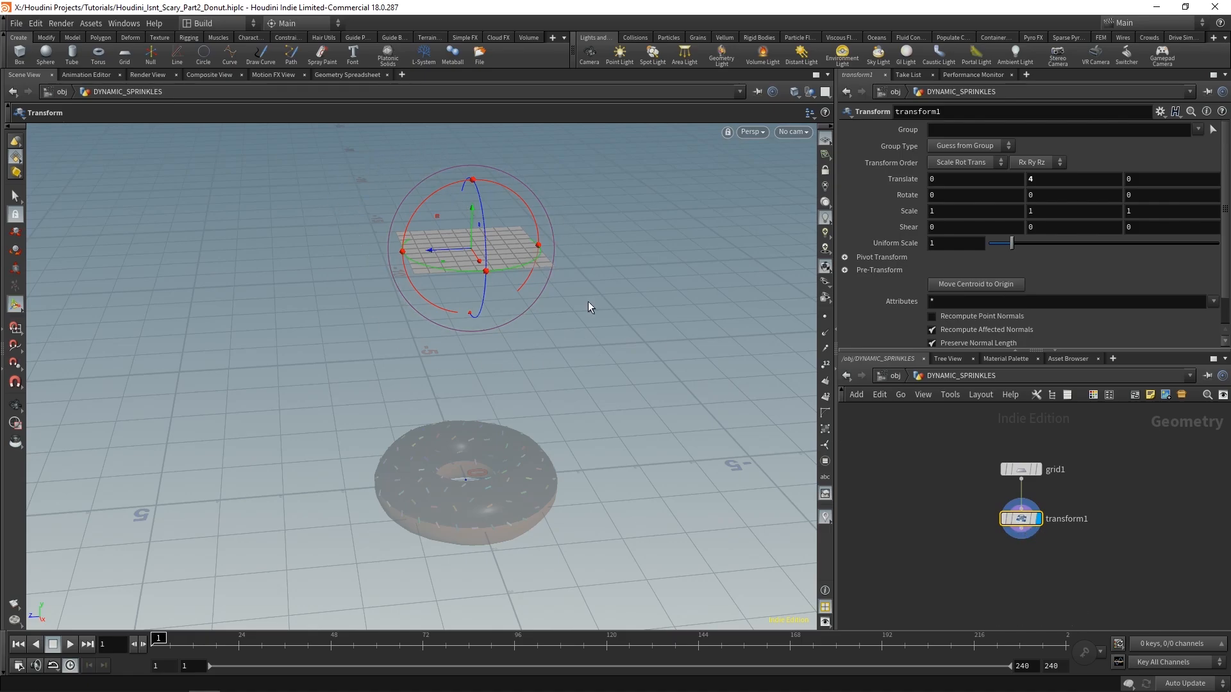
alt+drag(589, 306, 631, 449)
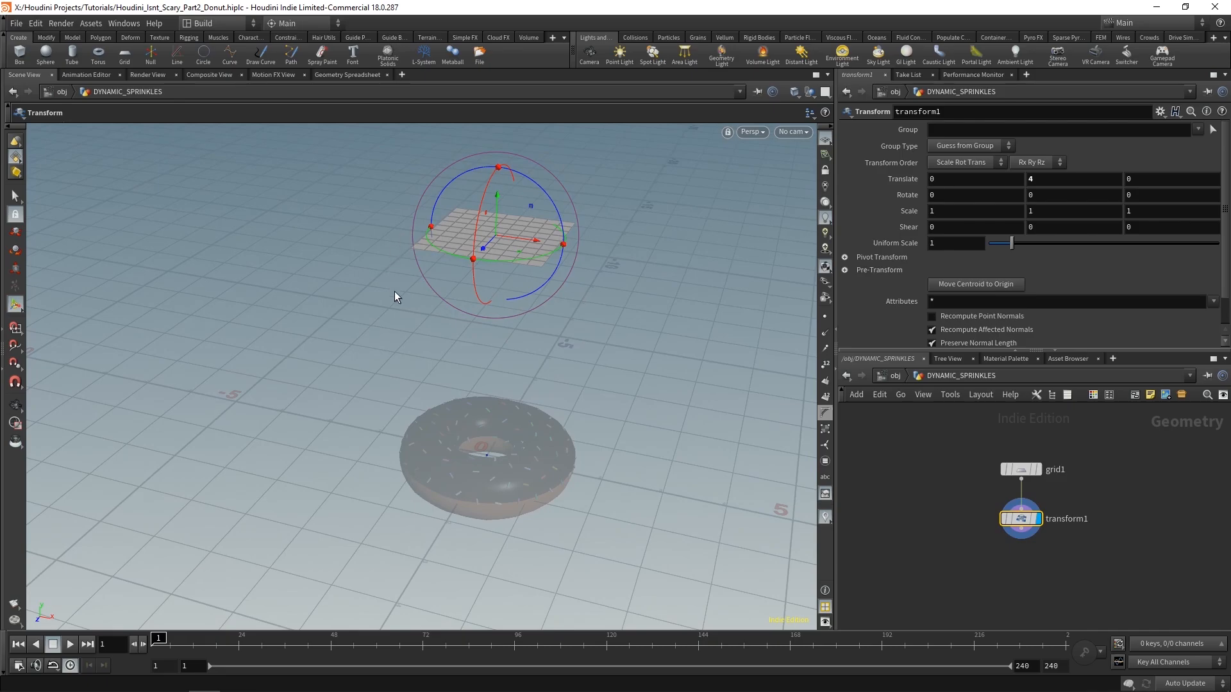
key(Escape)
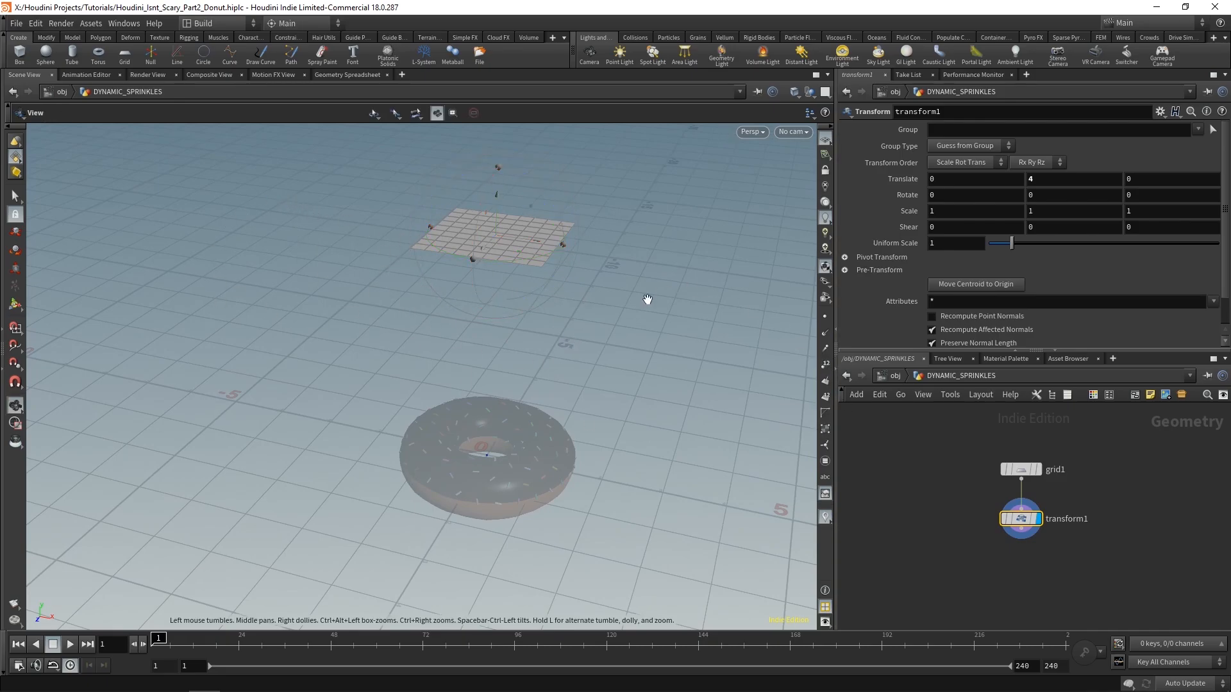
drag(713, 366, 666, 364)
key(Return)
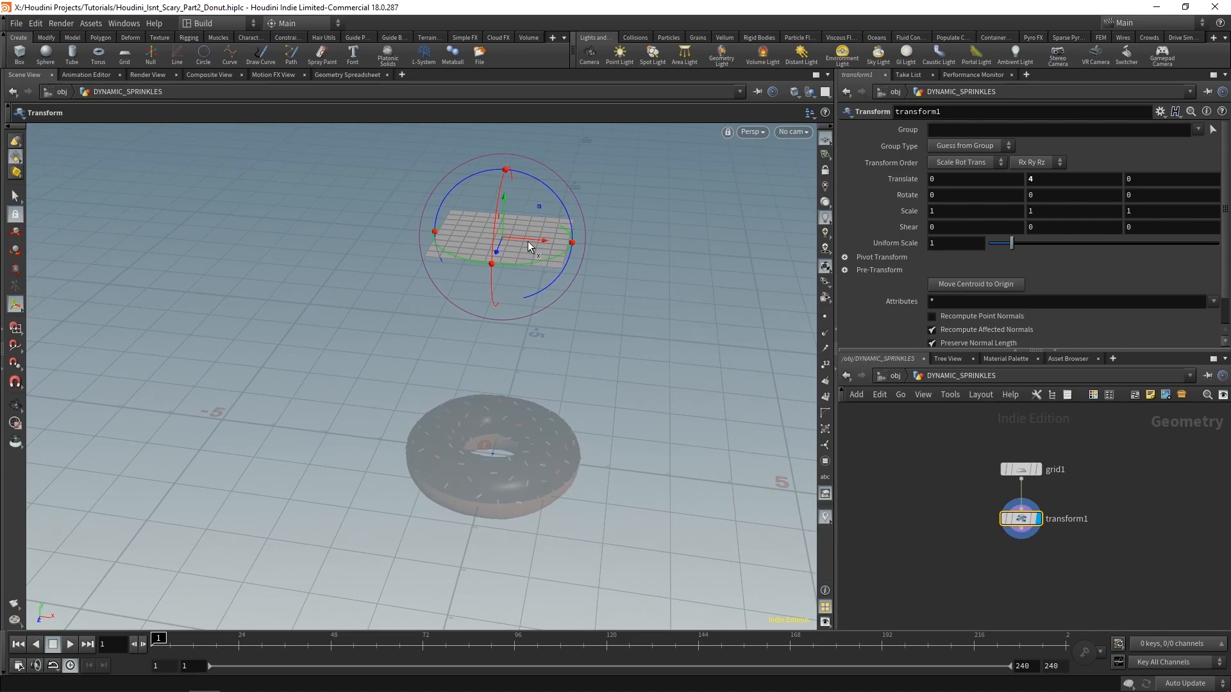
drag(528, 241, 327, 218)
drag(968, 178, 934, 178)
text(3)
key(Return)
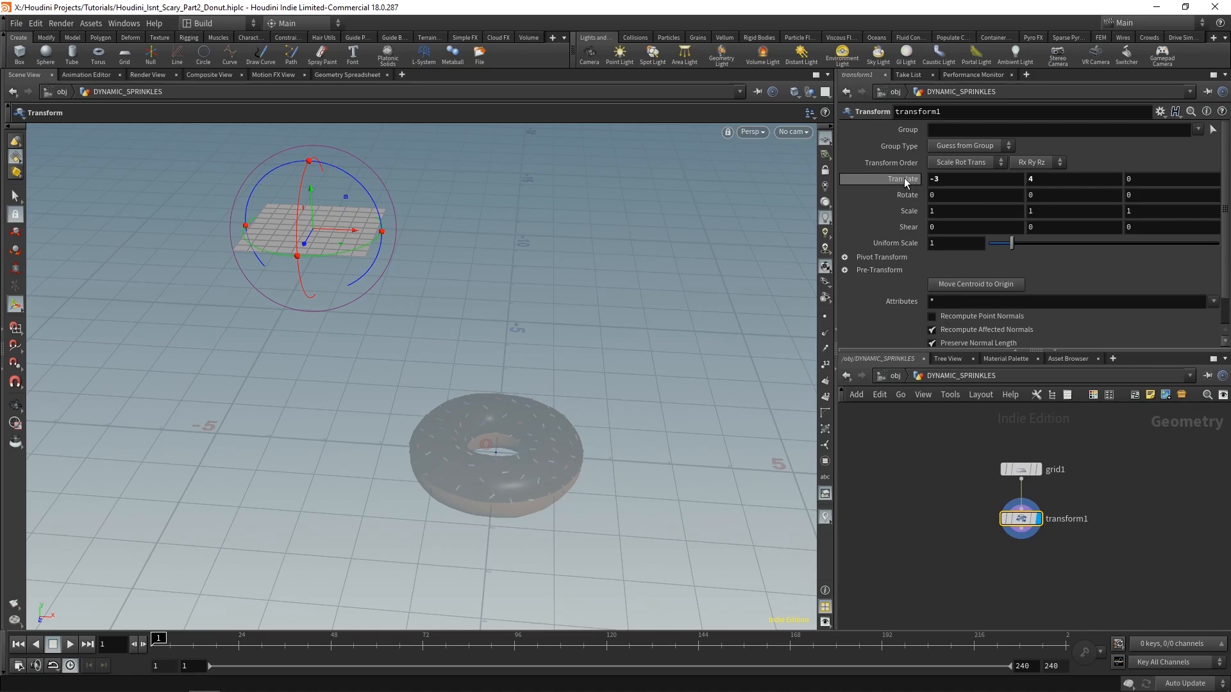
alt+click(906, 181)
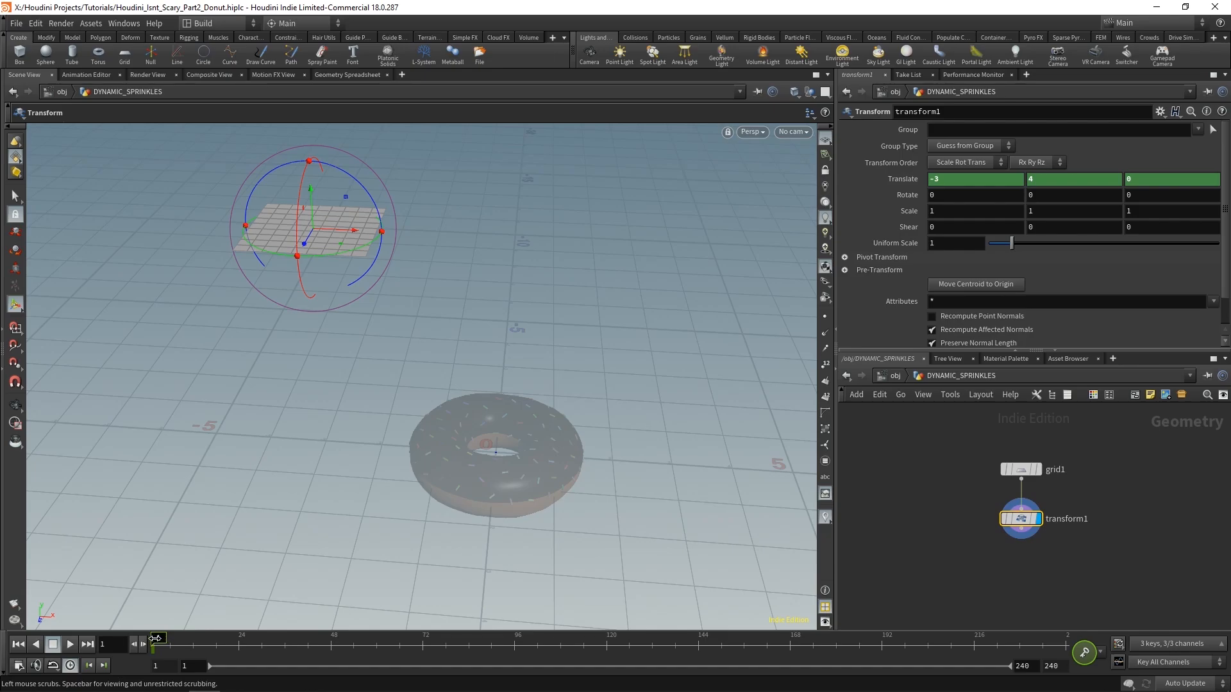
- At frame 230, set the Transform node's X translation to 3 and keyframe all translate channels
drag(155, 637, 1027, 635)
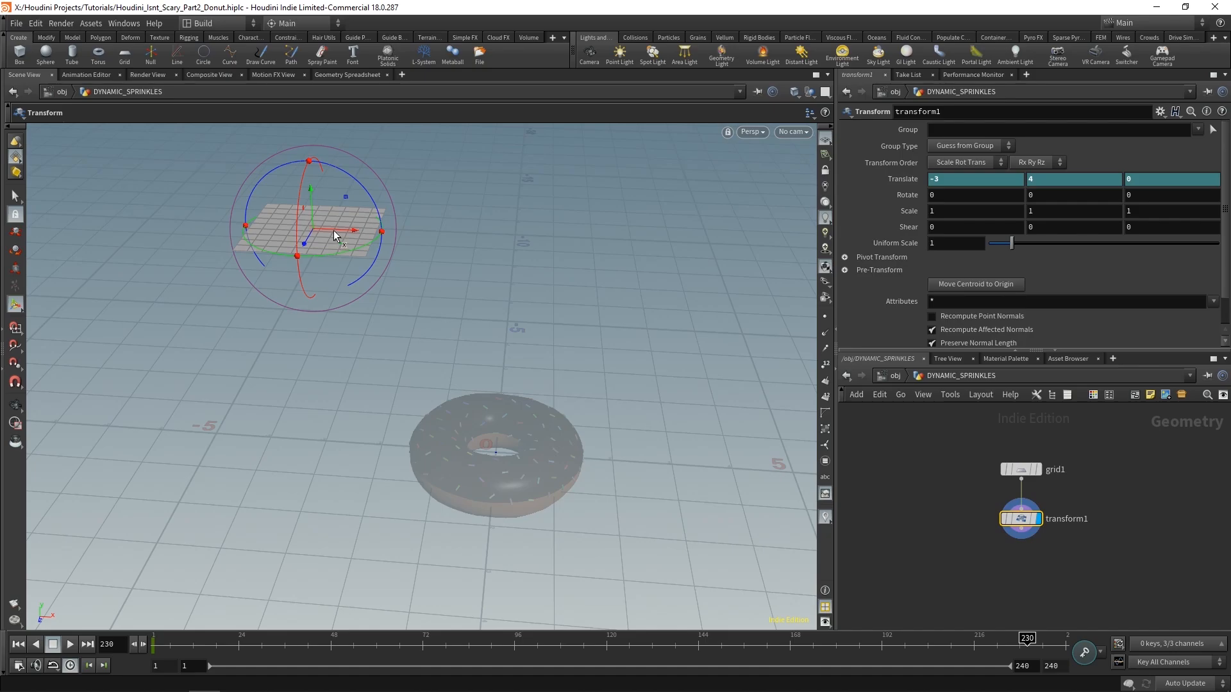
drag(334, 236, 743, 255)
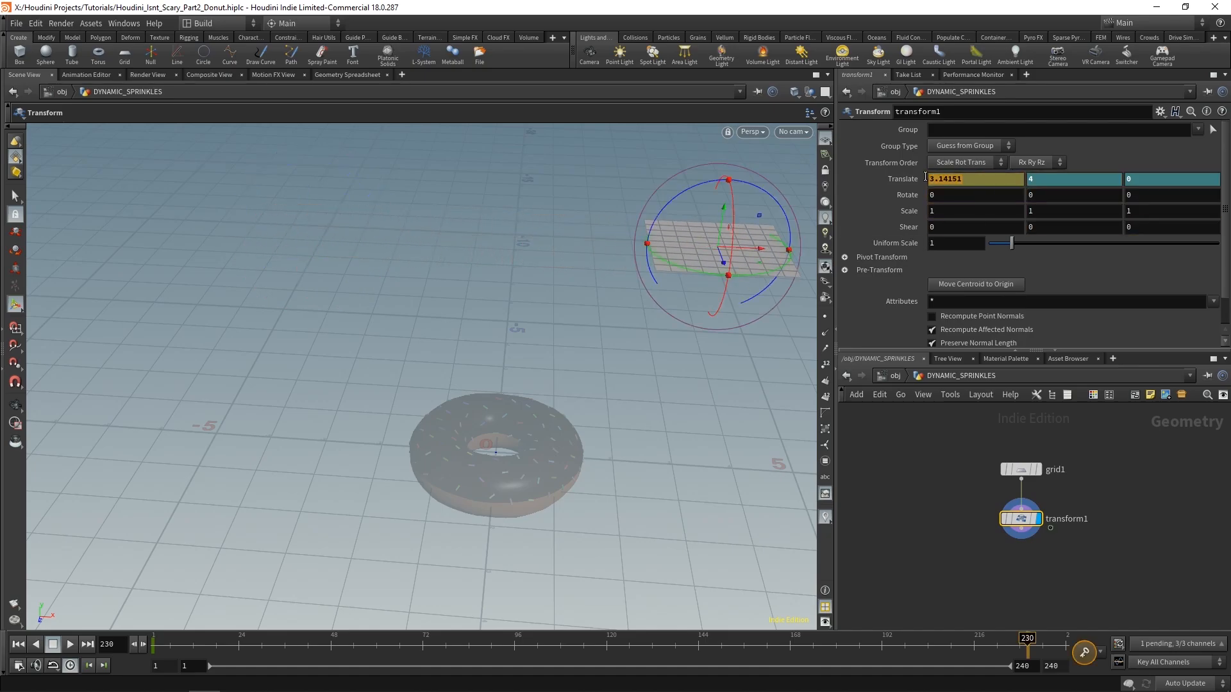
text(3)
key(Return)
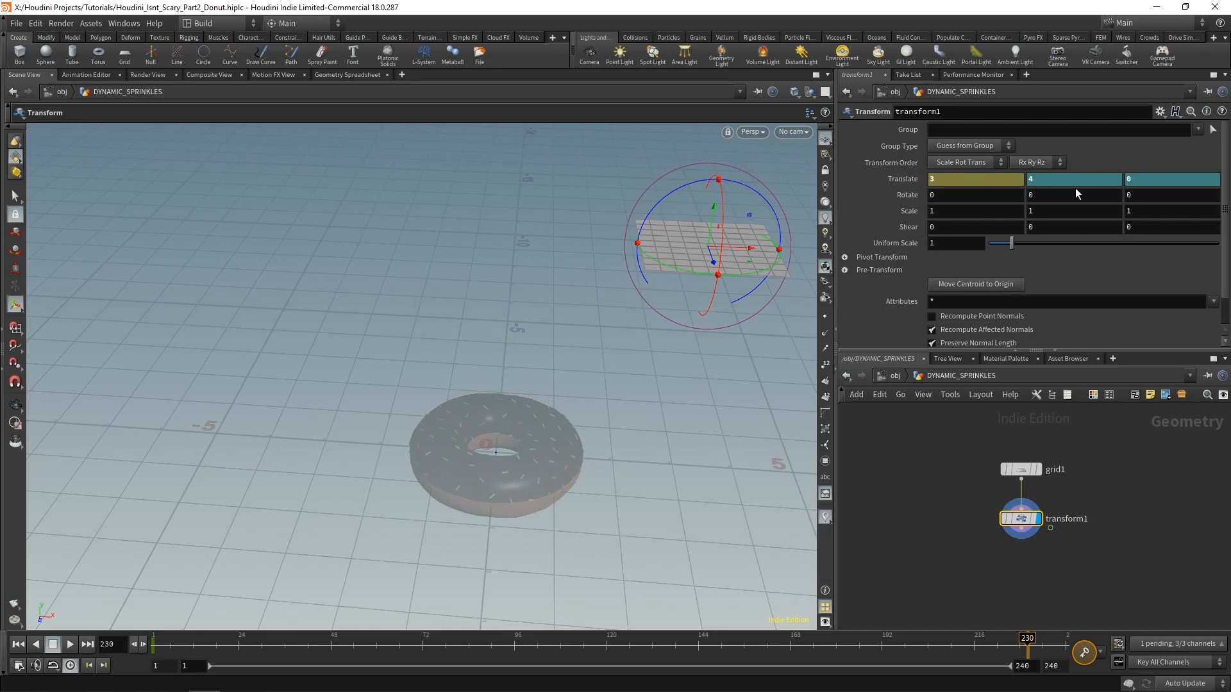
alt+click(907, 180)
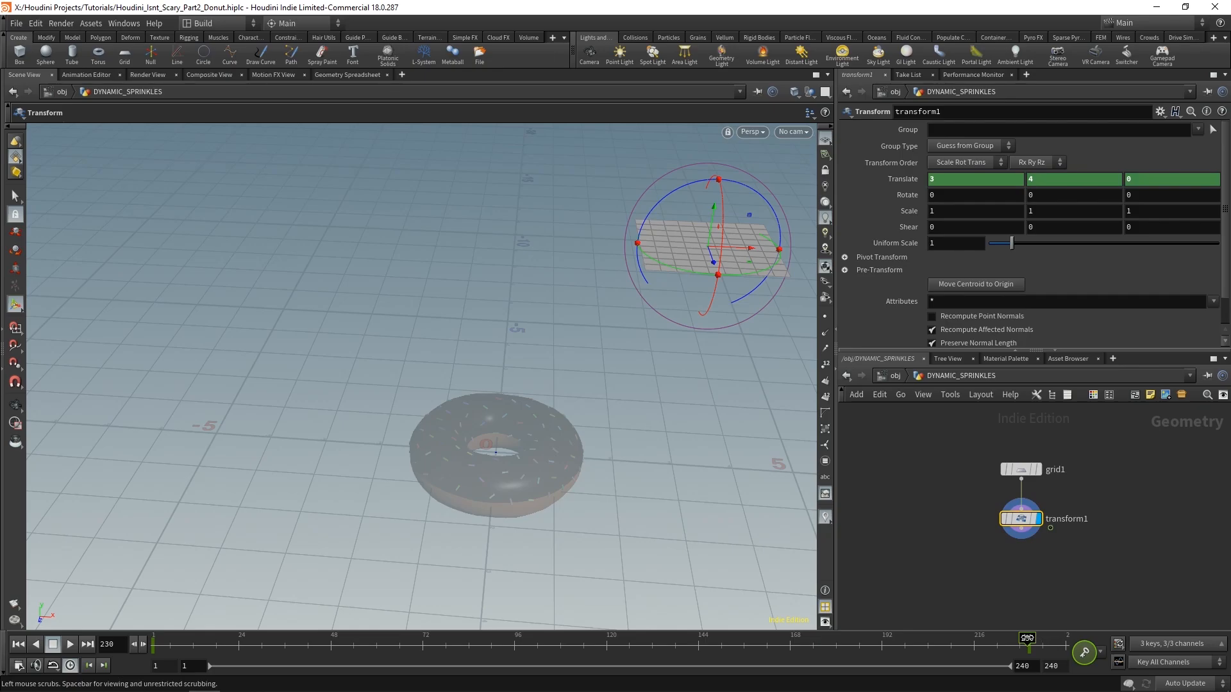
- Play the grid's animation from frame 1, stop it and return to the first frame
drag(1028, 638, 142, 637)
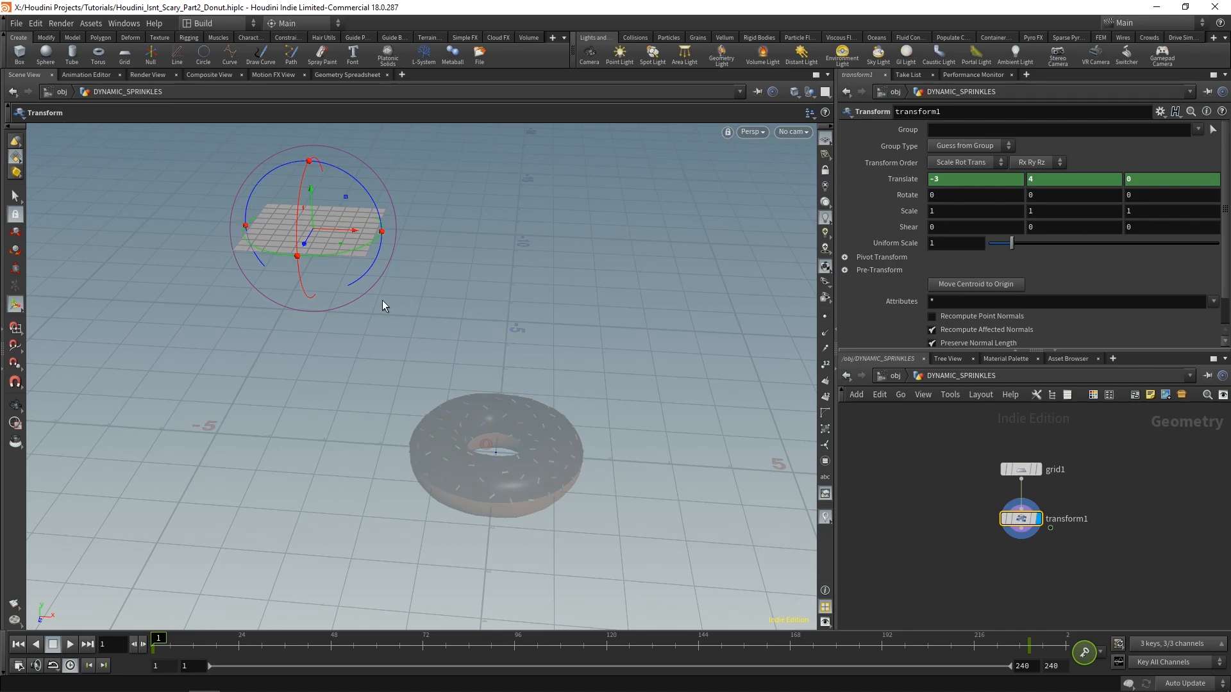
key(Up)
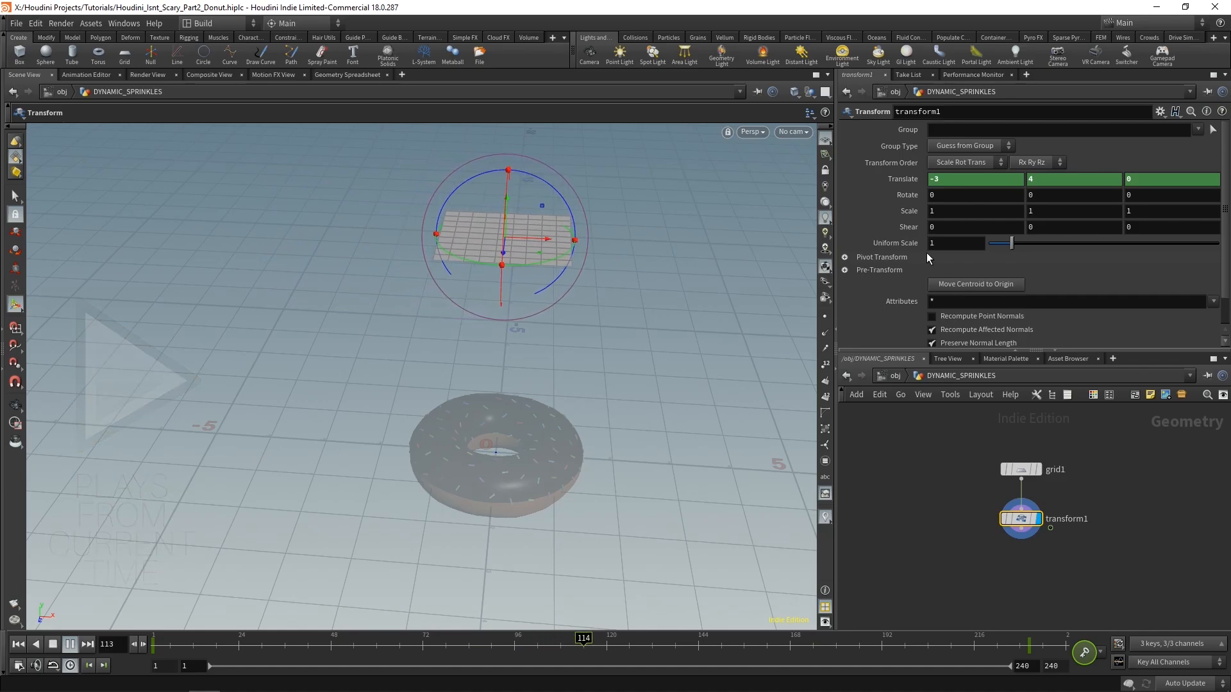
click(68, 644)
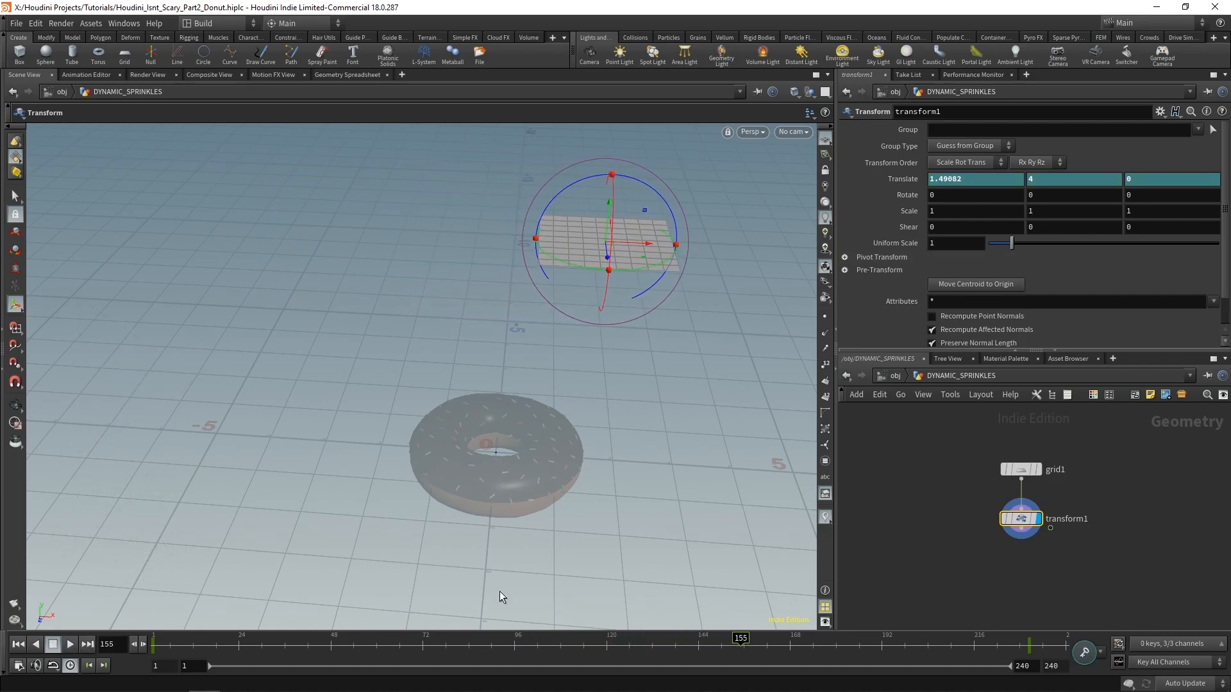
key(ctrl+Up)
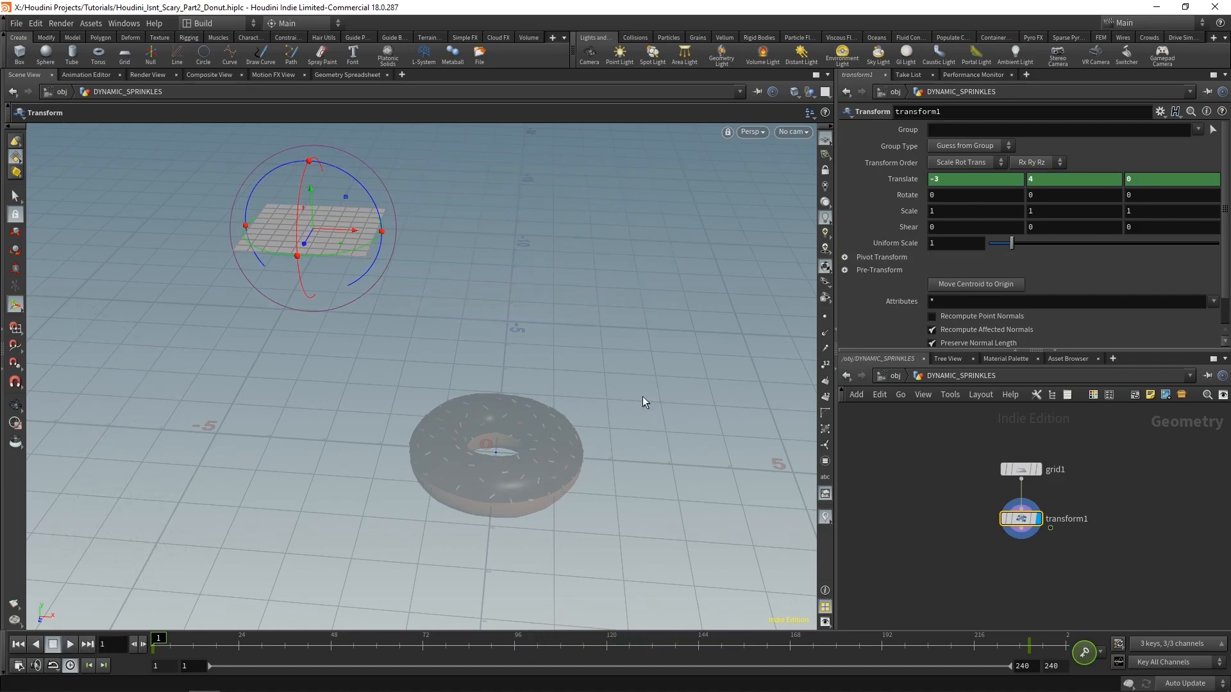
- Preview the grid's animation with real-time playback turned off and stop it
click(71, 666)
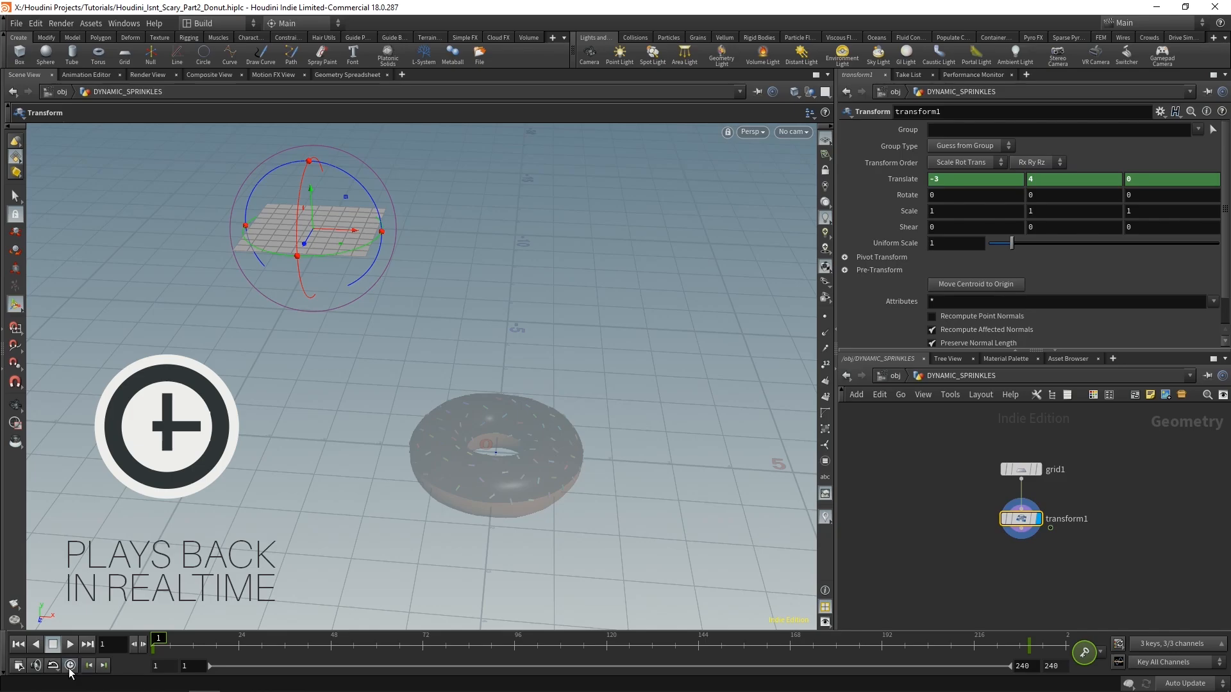
click(72, 667)
click(70, 645)
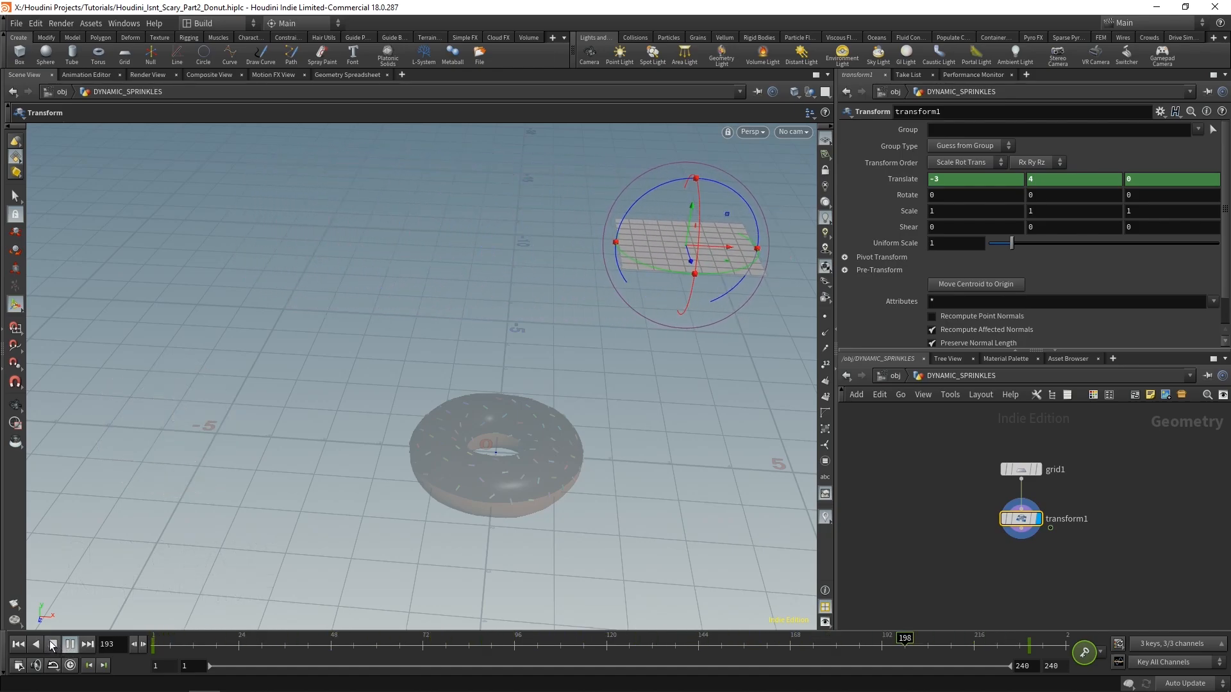
click(53, 644)
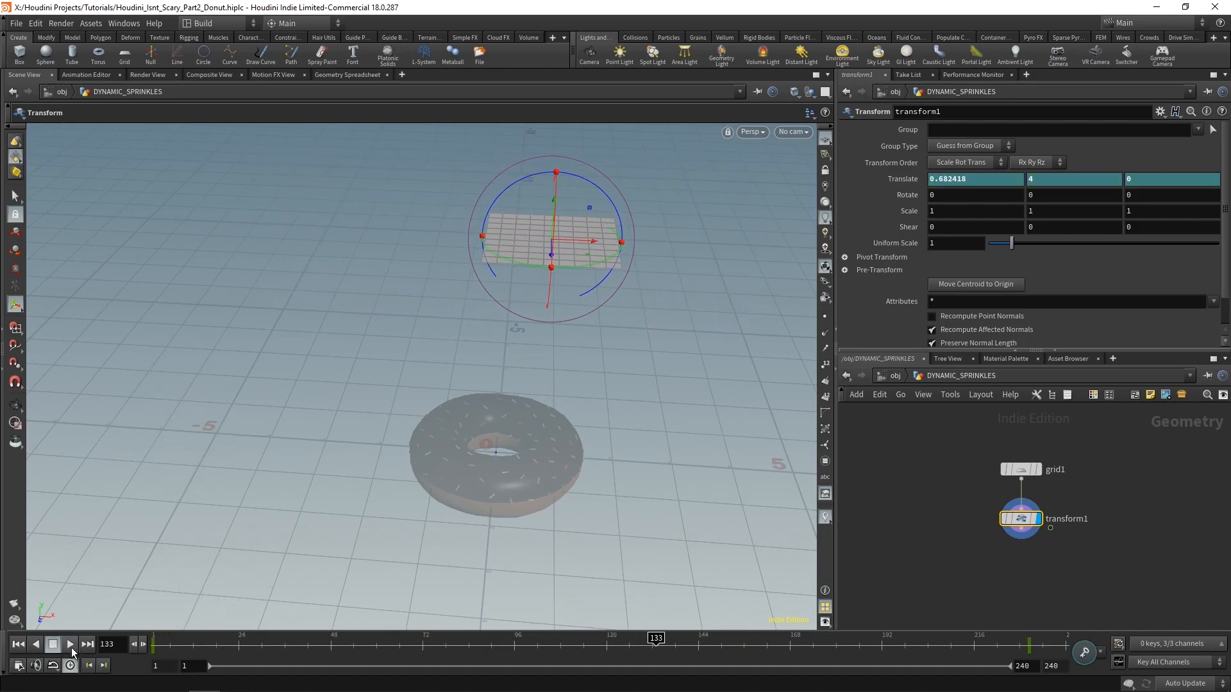
- Preview the grid's animation with real-time playback turned on, stop it and inspect the grid above the donut
click(71, 646)
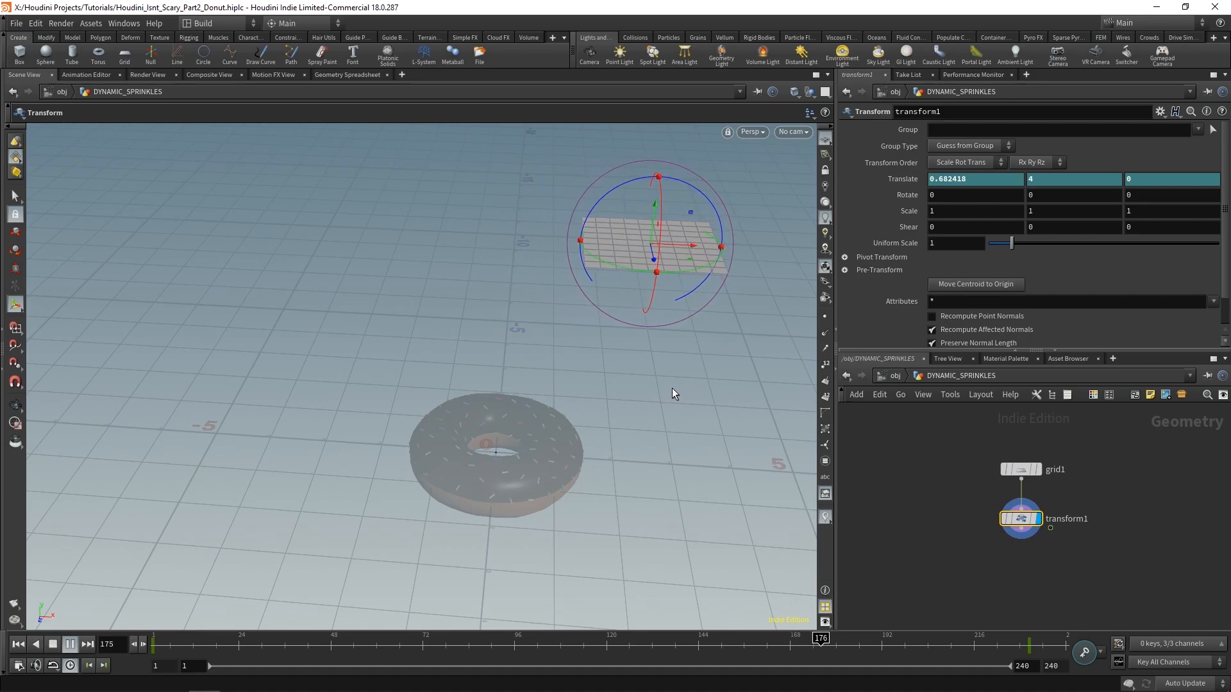
click(53, 646)
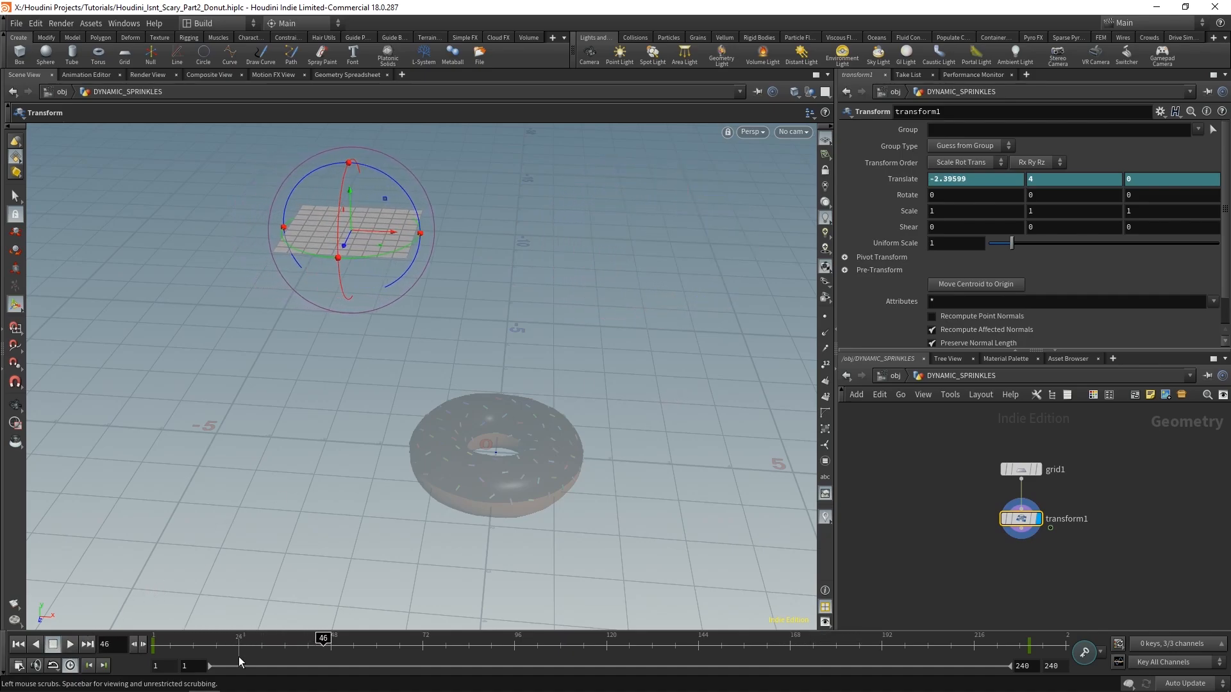
click(15, 405)
drag(384, 334, 532, 341)
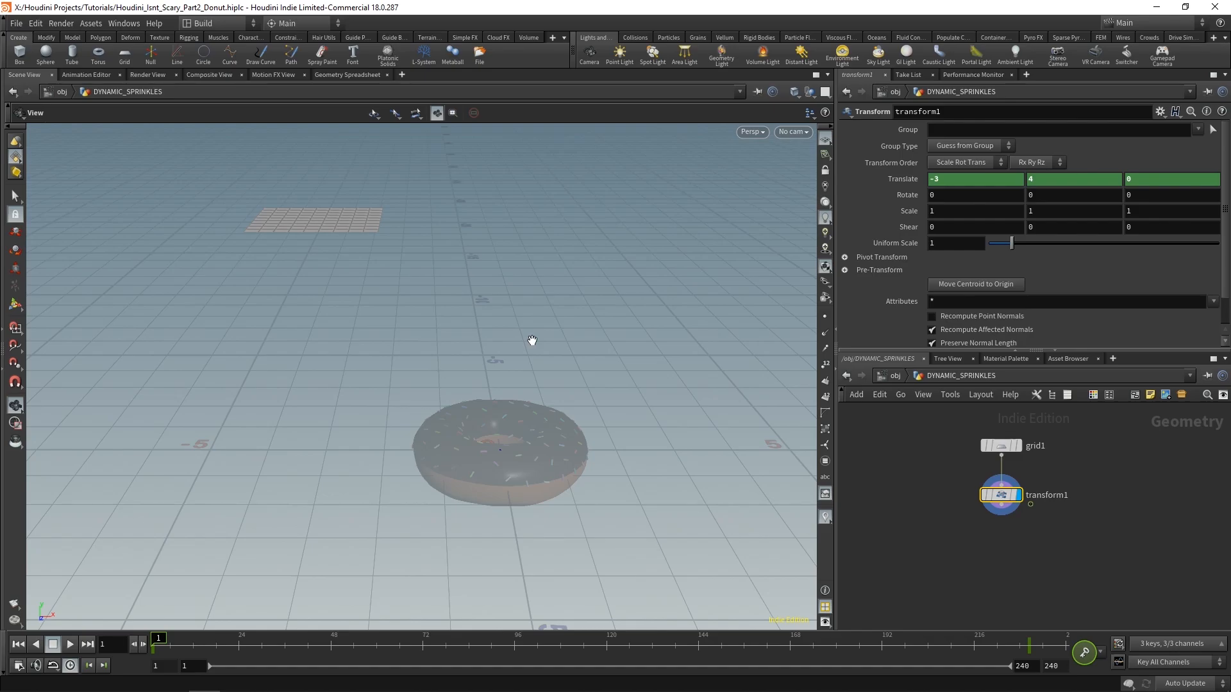
- Add a POP Network node below transform1 in the DYNAMIC_SPRINKLES network
middle_drag(1034, 560, 1033, 551)
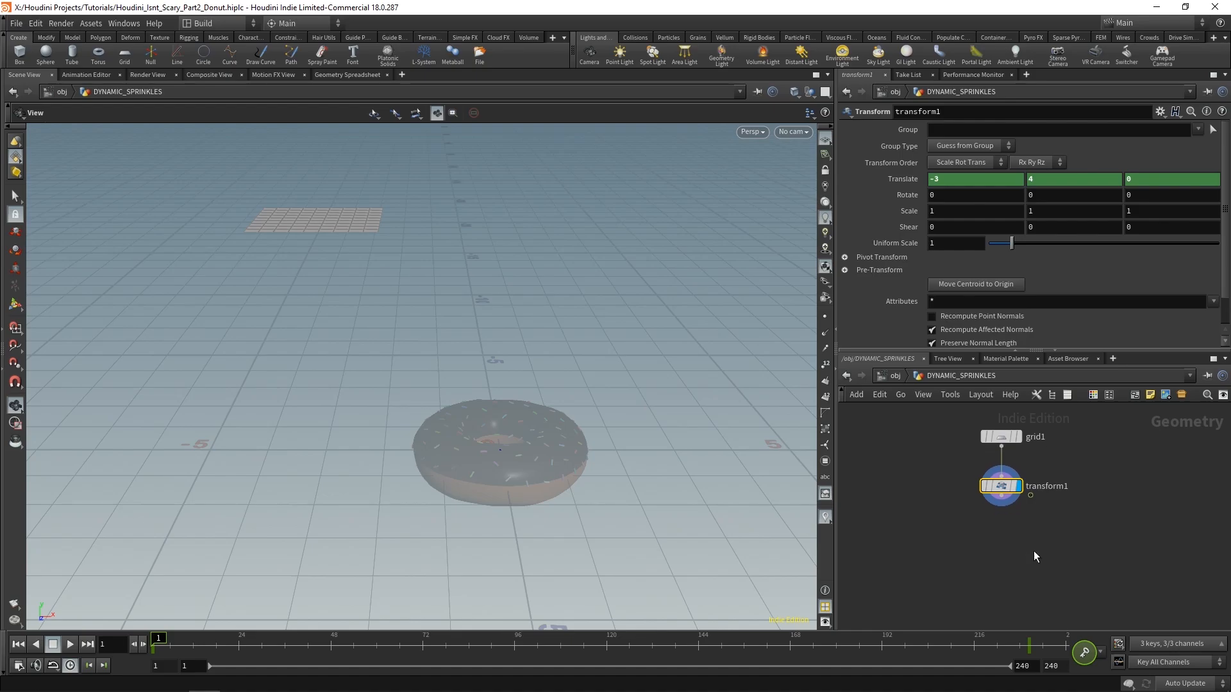
click(1006, 536)
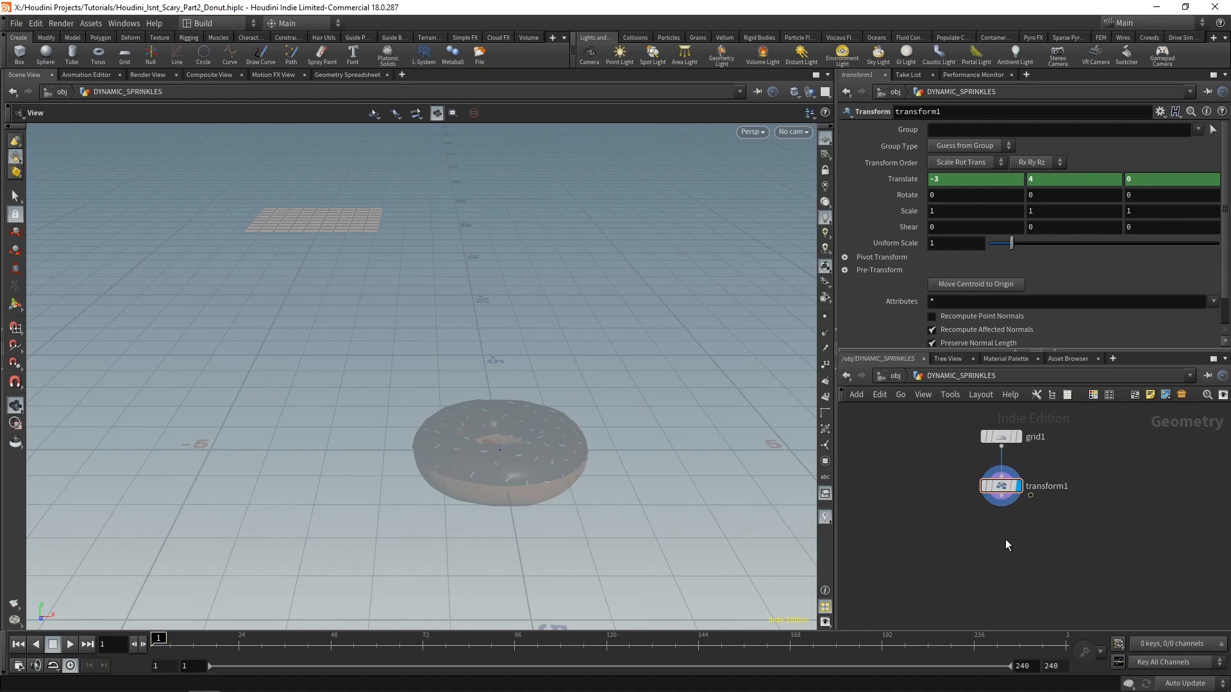
key(Tab)
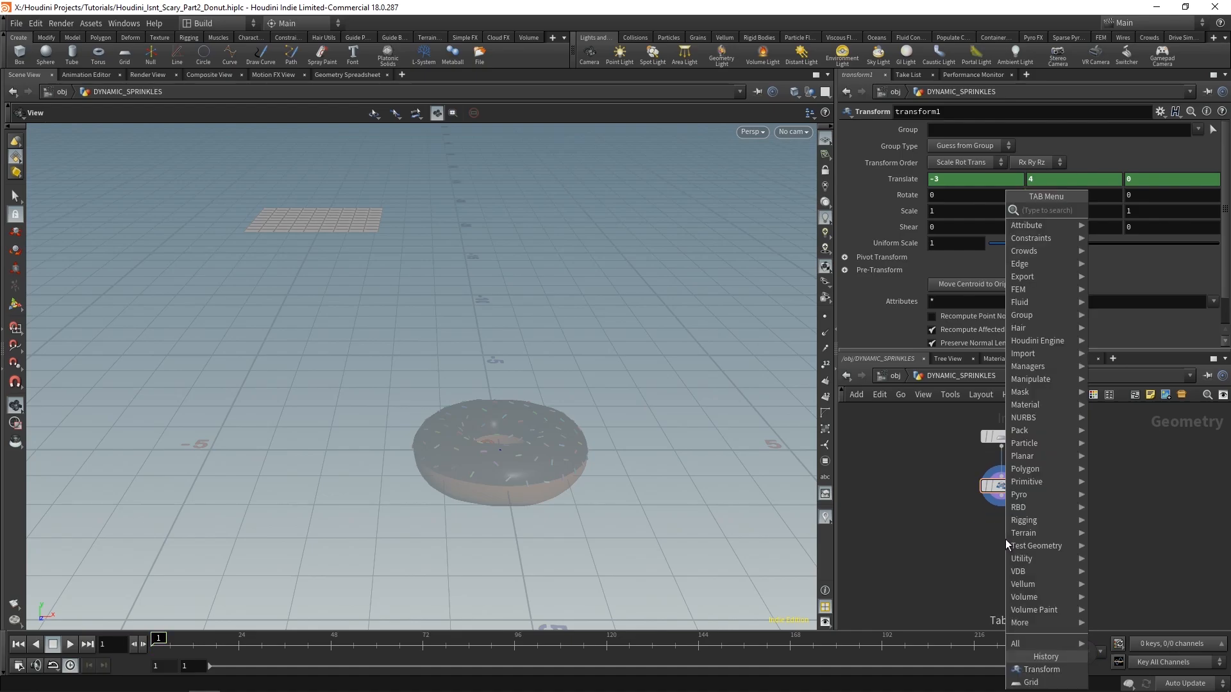
text(pop)
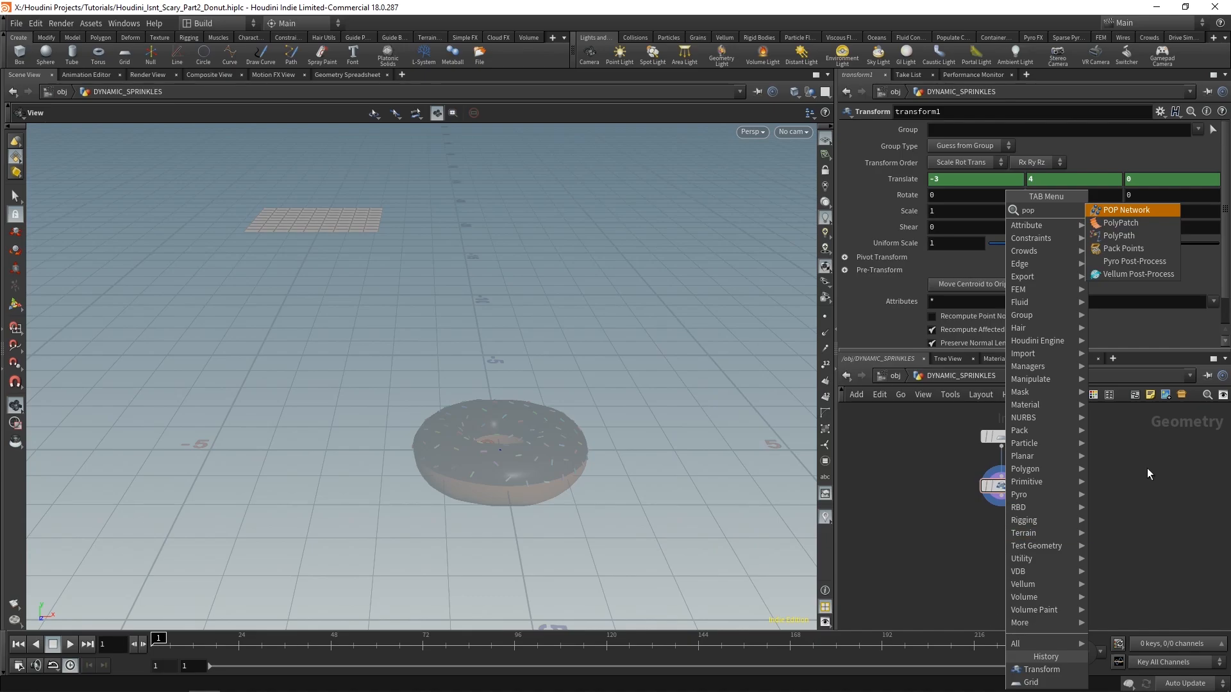
click(1123, 210)
click(1026, 554)
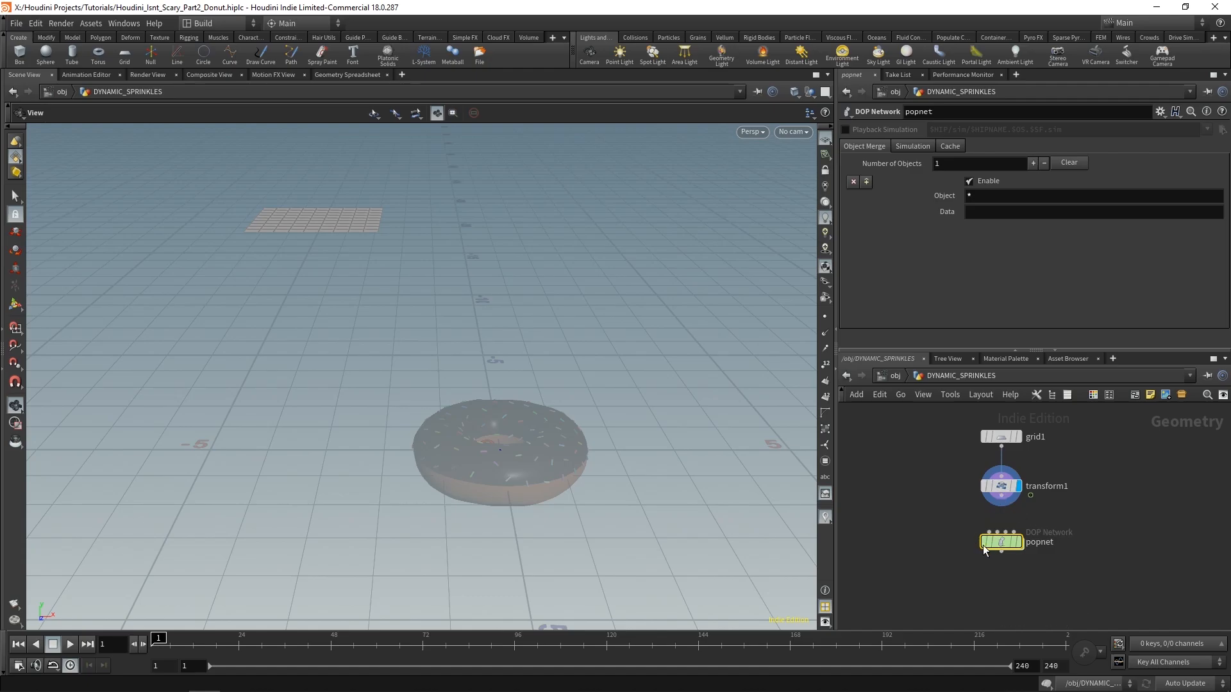
- Wire transform1 into the first input of the popnet node and set popnet as the displayed node
click(1001, 500)
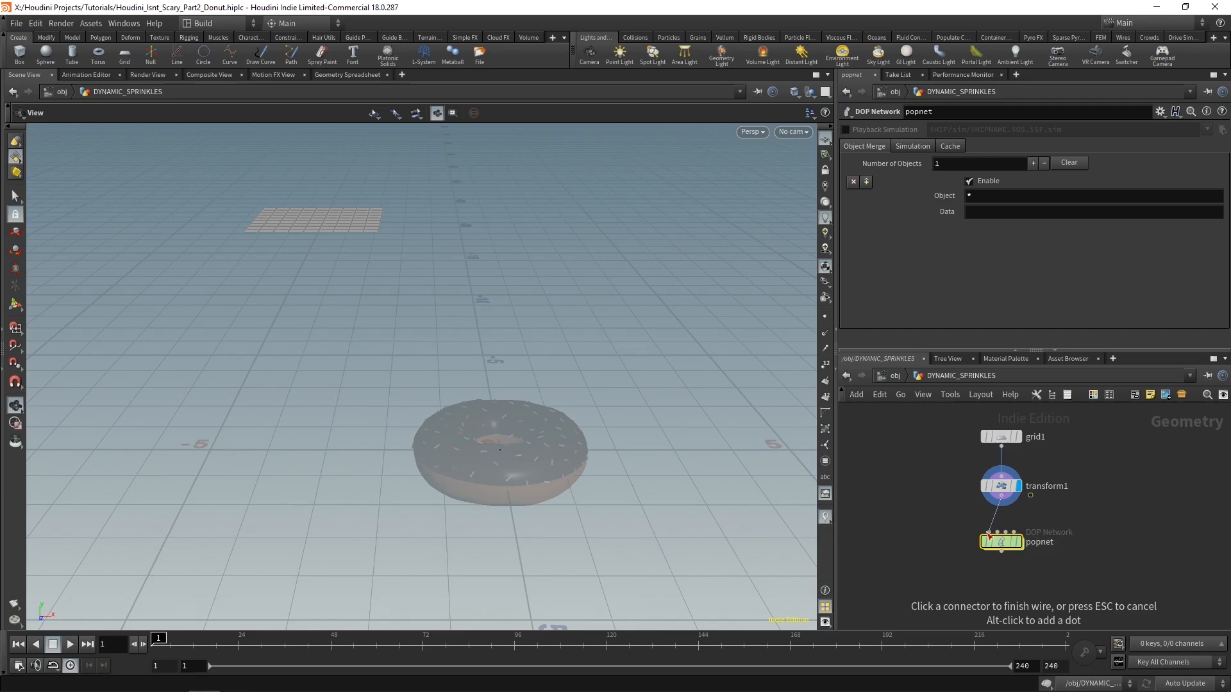
click(988, 533)
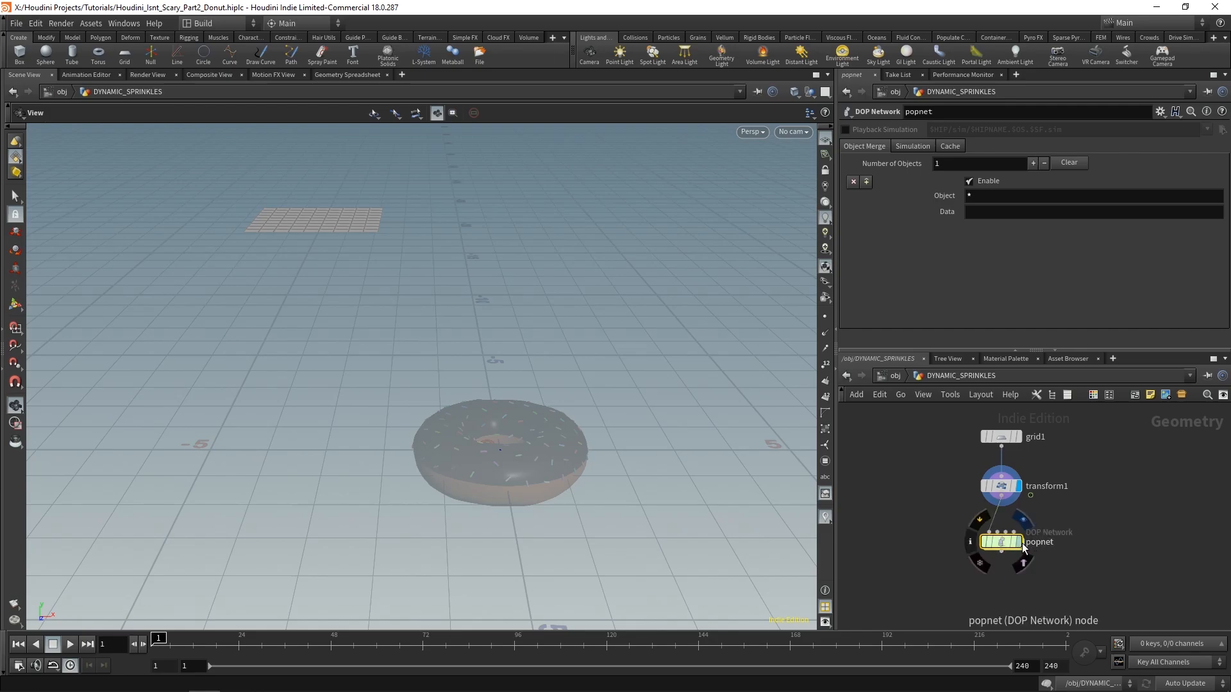
click(1019, 542)
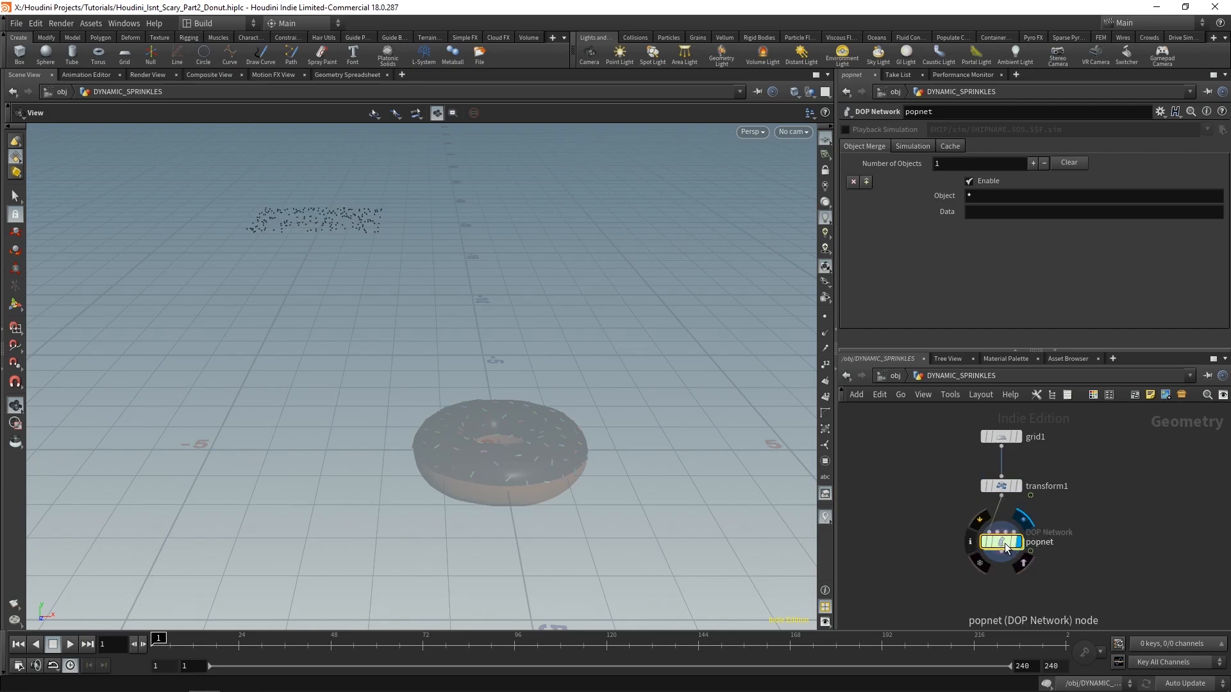
- Undo the last node move and go inside the popnet node
key(ctrl+z)
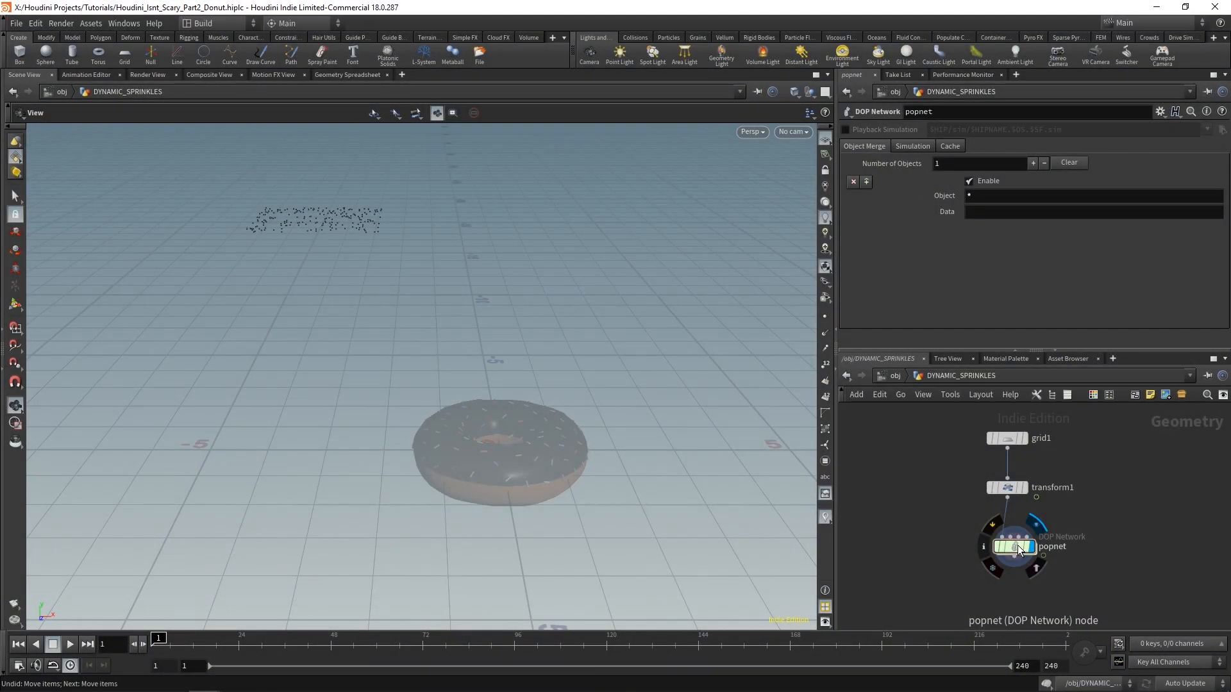
double_click(1014, 548)
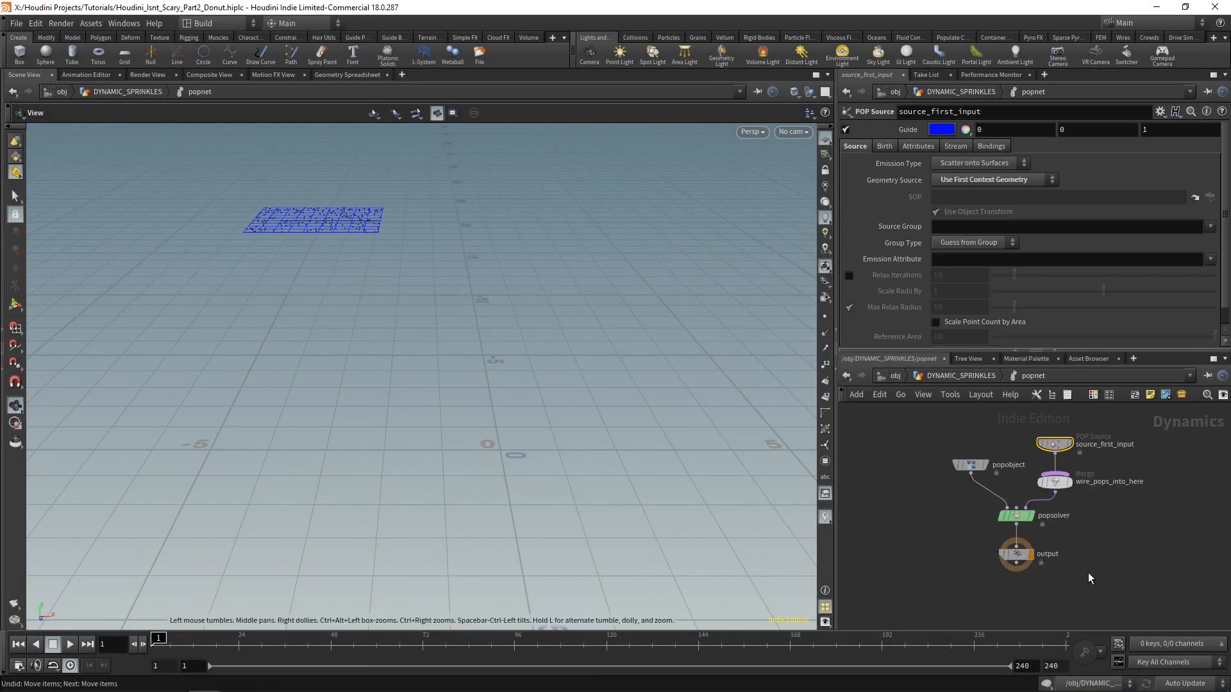
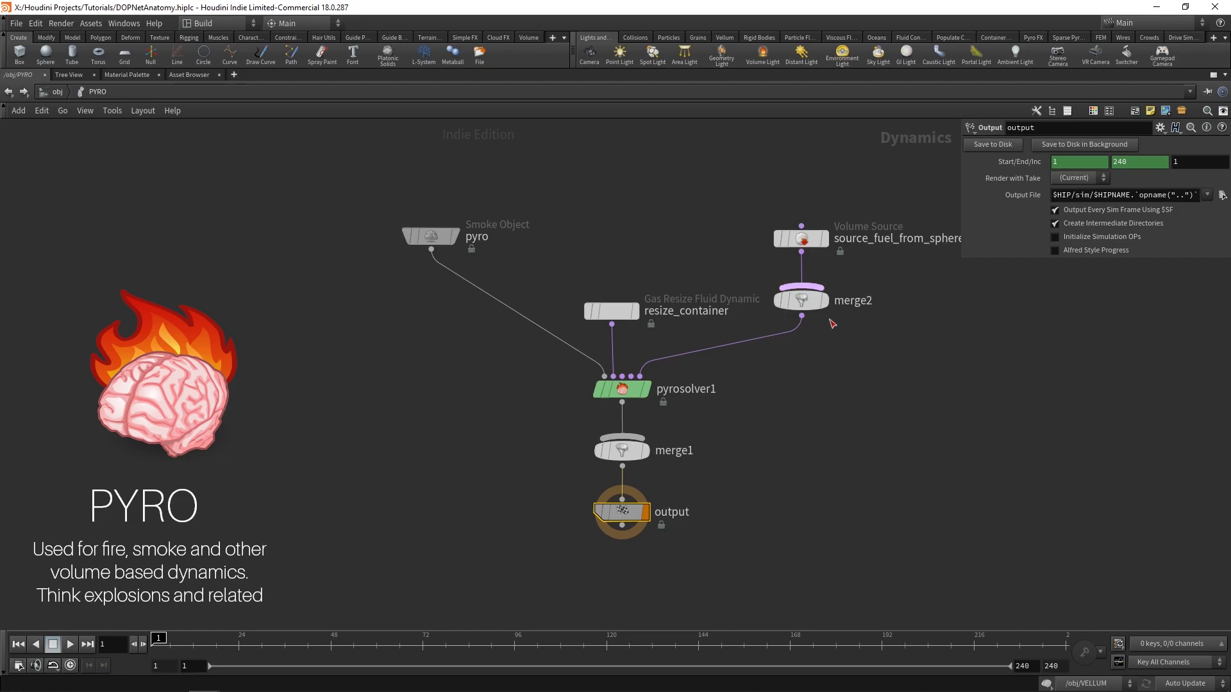
- In the PYRO network, disconnect resize_container from pyrosolver1 and move it up level with the pyro node
mouse_move(682, 393)
click(613, 345)
key(Delete)
drag(612, 311, 610, 236)
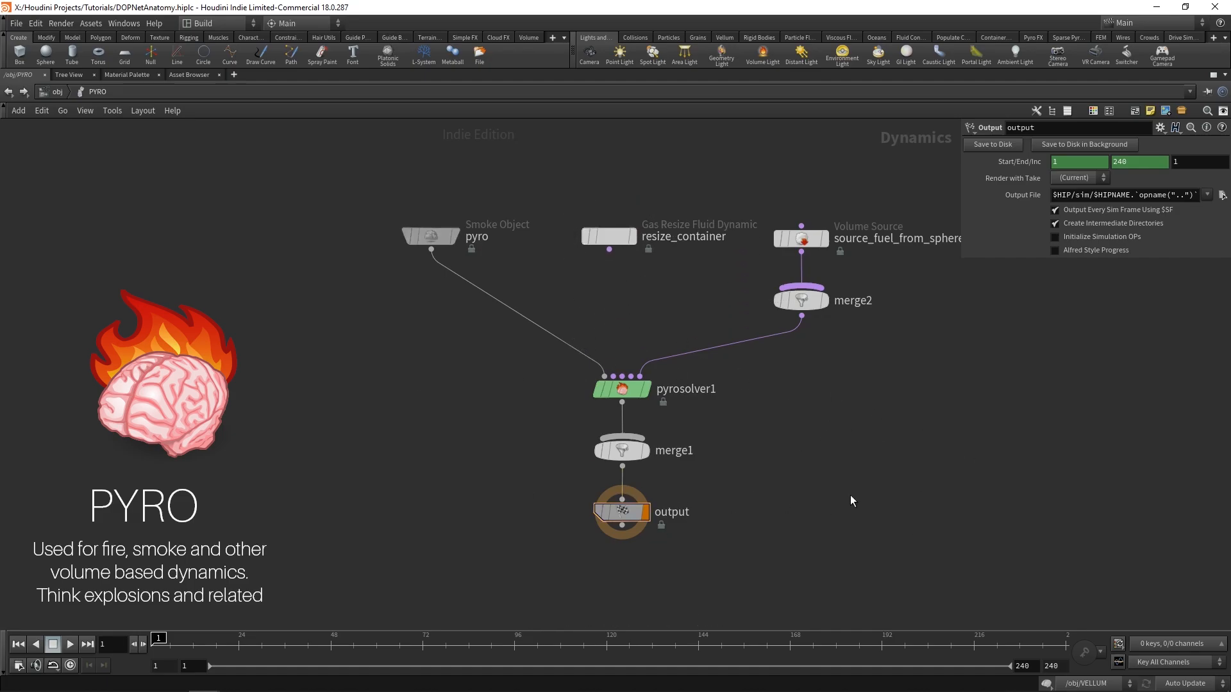
- Examine the node layouts inside the FLIP, RBD and FLIP_SINGLE_EMISSION DOP networks and return to the object level
click(58, 91)
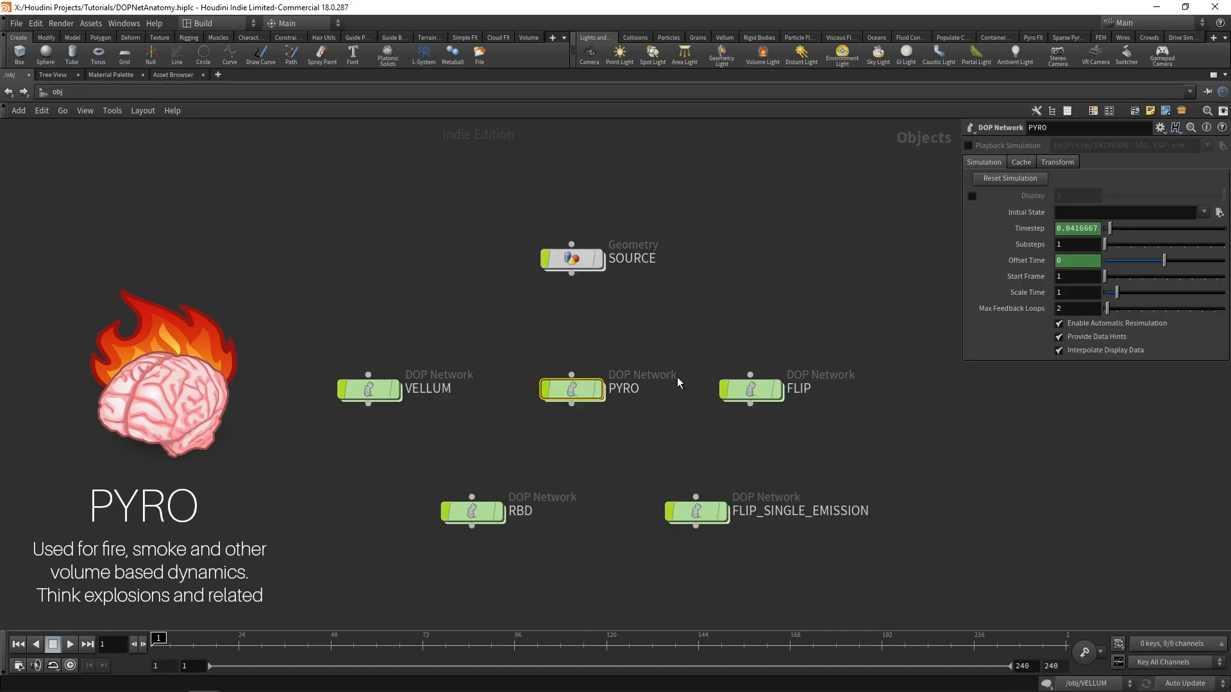
double_click(756, 392)
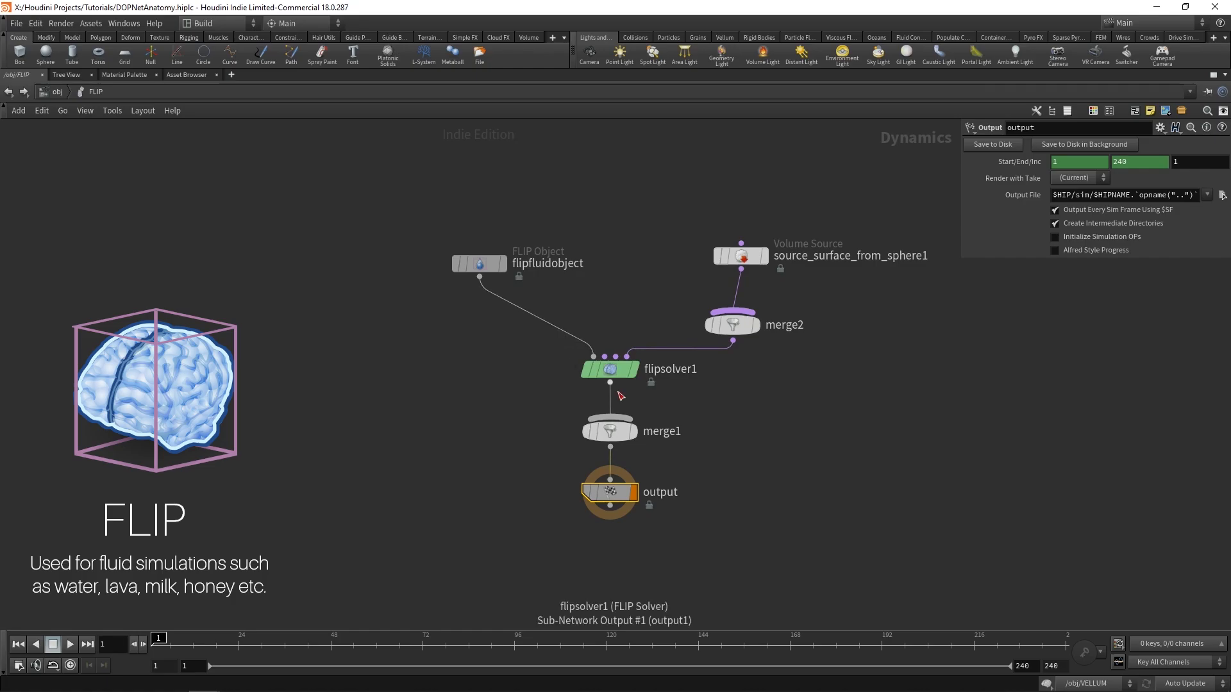
key(u)
drag(430, 559, 786, 476)
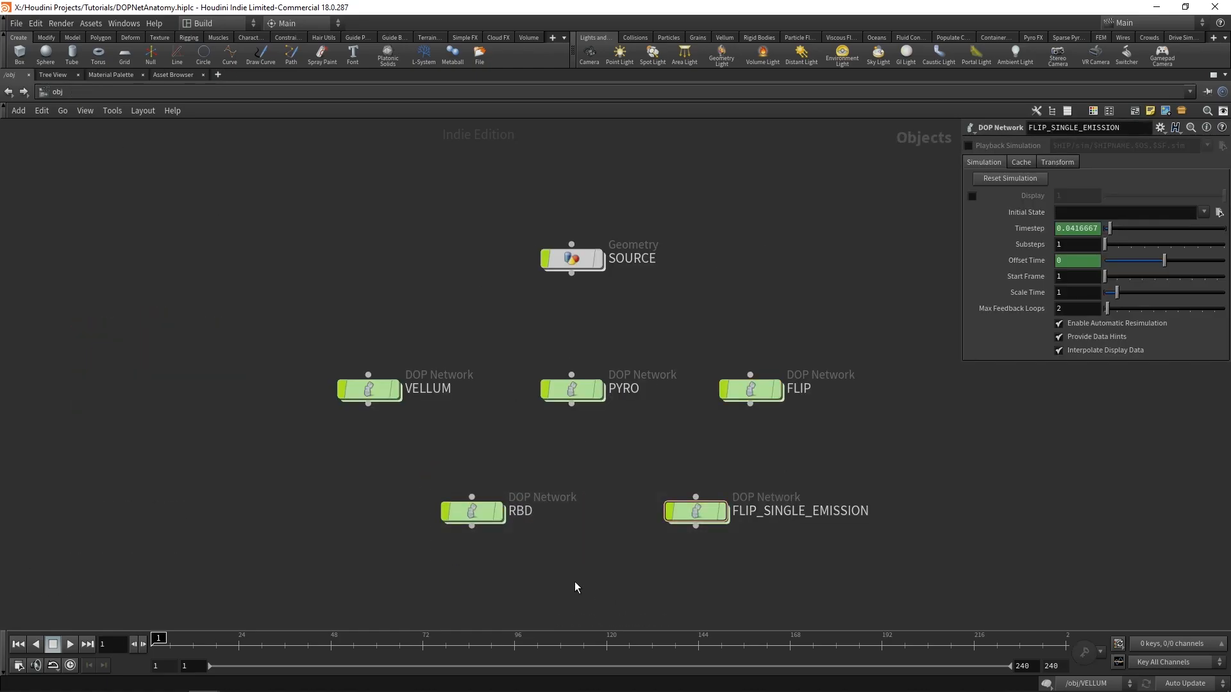
double_click(482, 514)
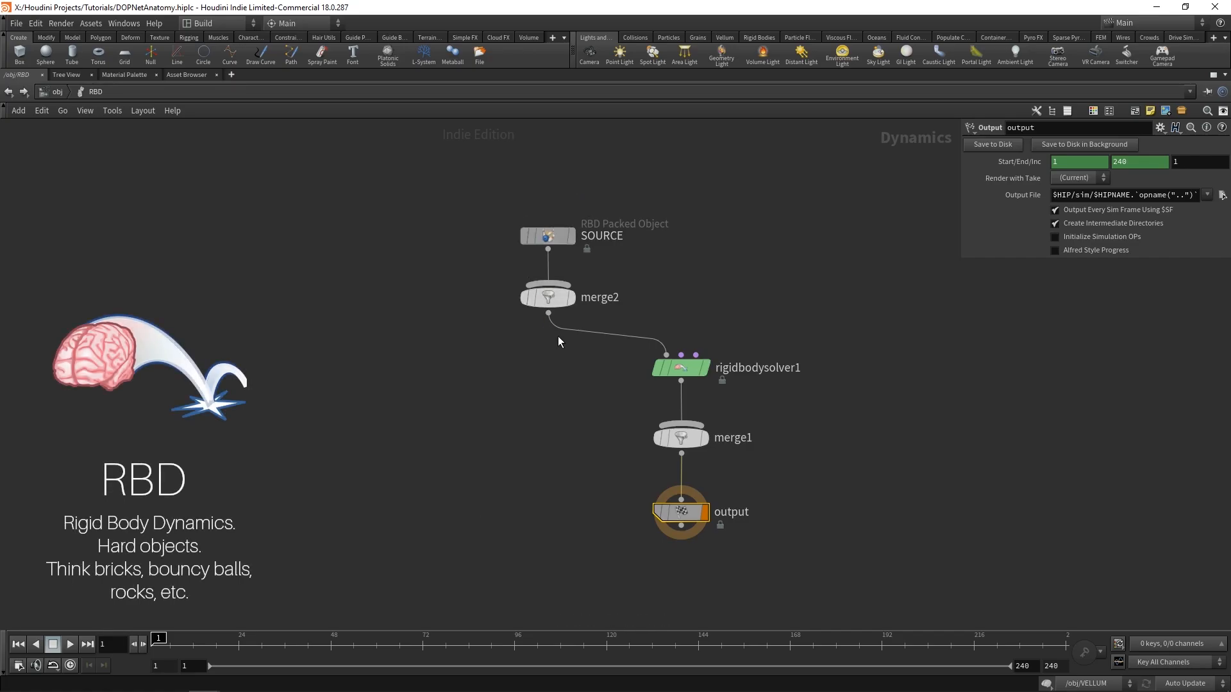
key(u)
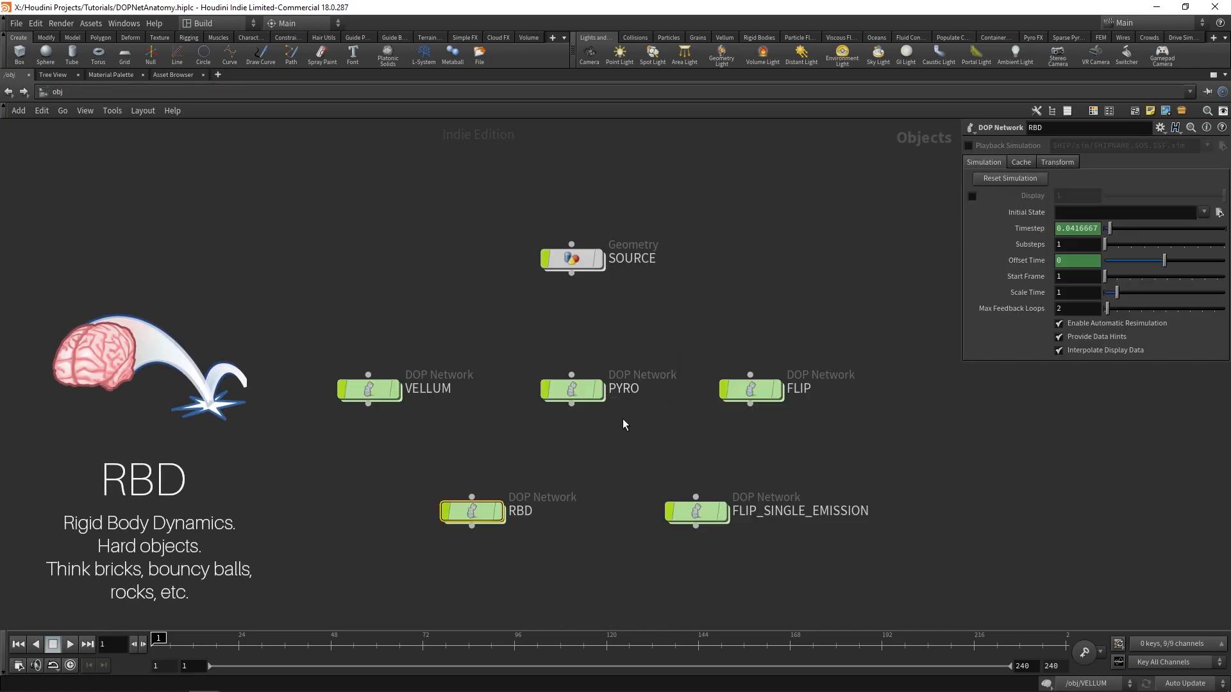
double_click(702, 518)
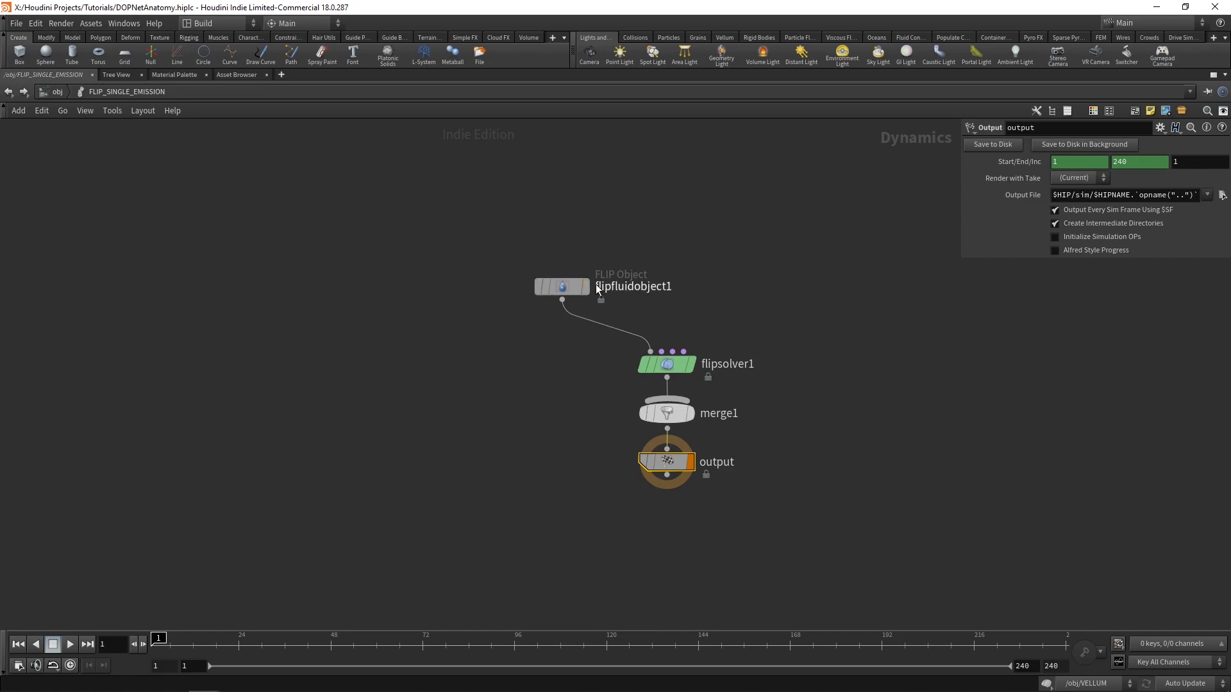
click(9, 91)
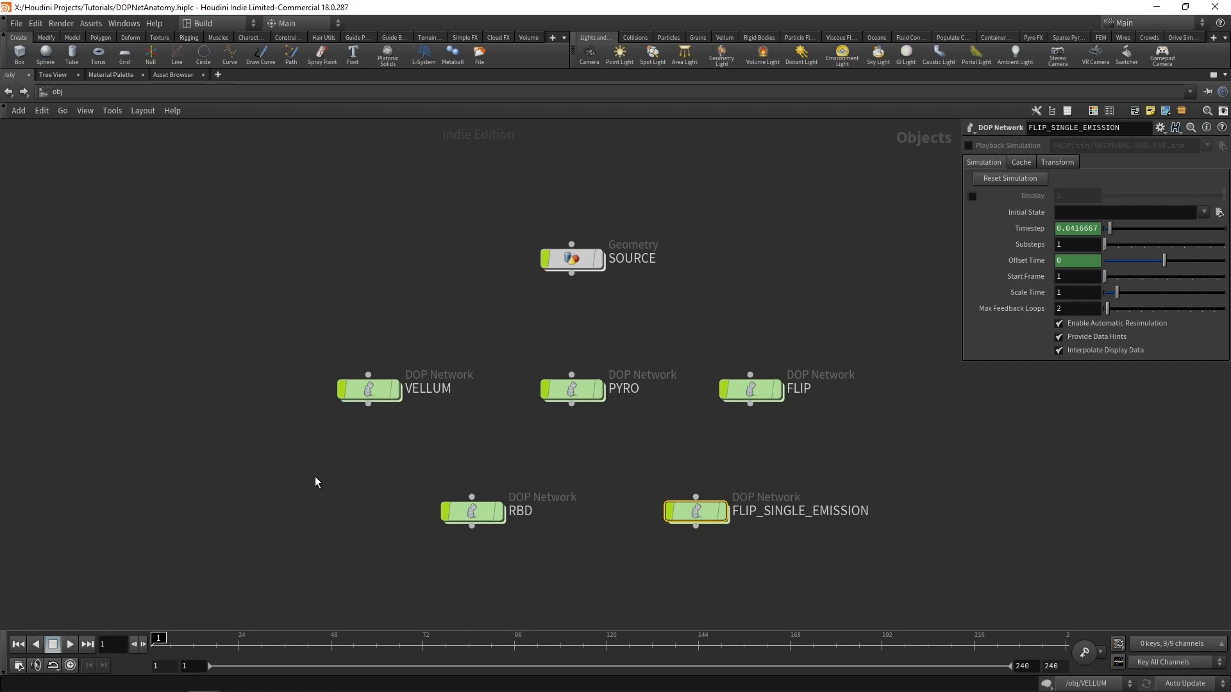
- Switch back to the Houdini window with the Houdini_Isnt_Scary_Part2_Donut scene
click(764, 558)
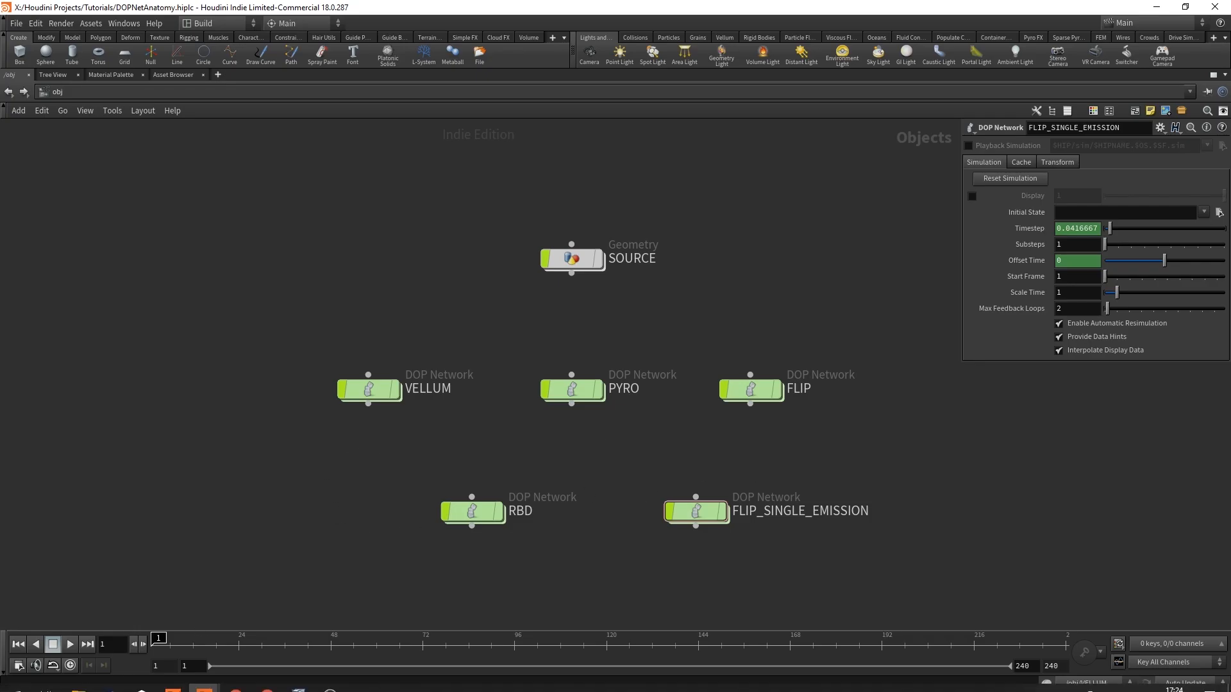
mouse_move(204, 681)
click(135, 619)
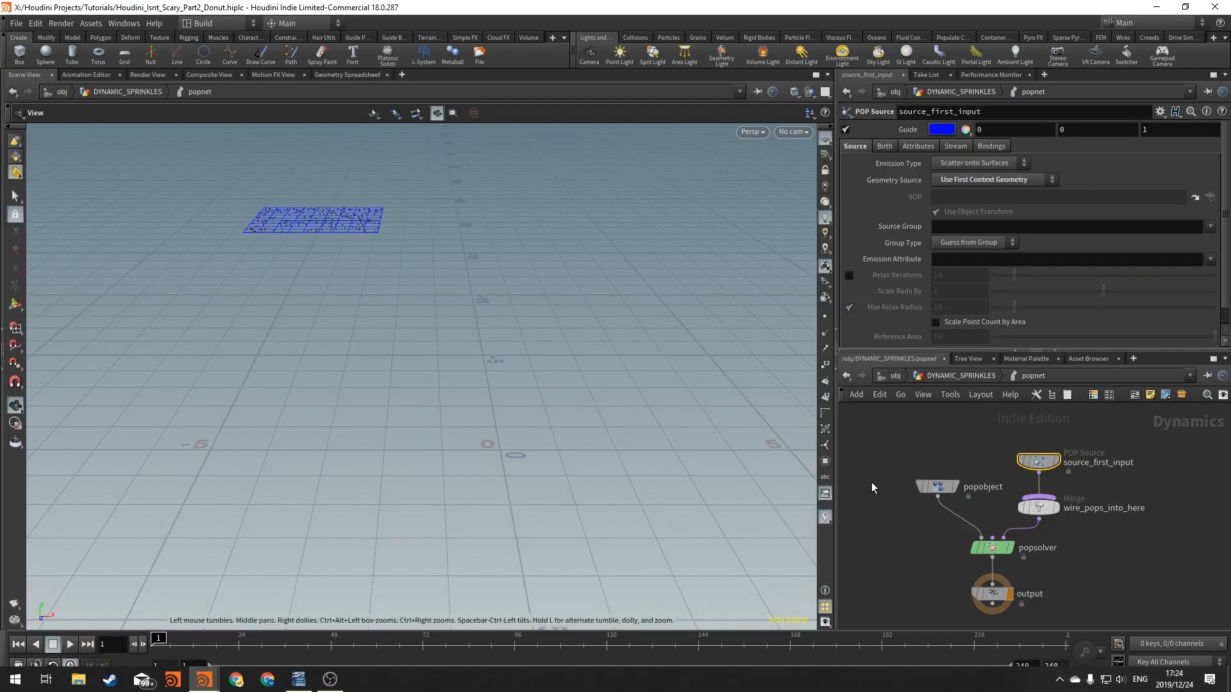
- Set the constant birth rate of the source_first_input POP Source node to 500
middle_drag(1113, 559, 1117, 555)
middle_drag(983, 449, 981, 443)
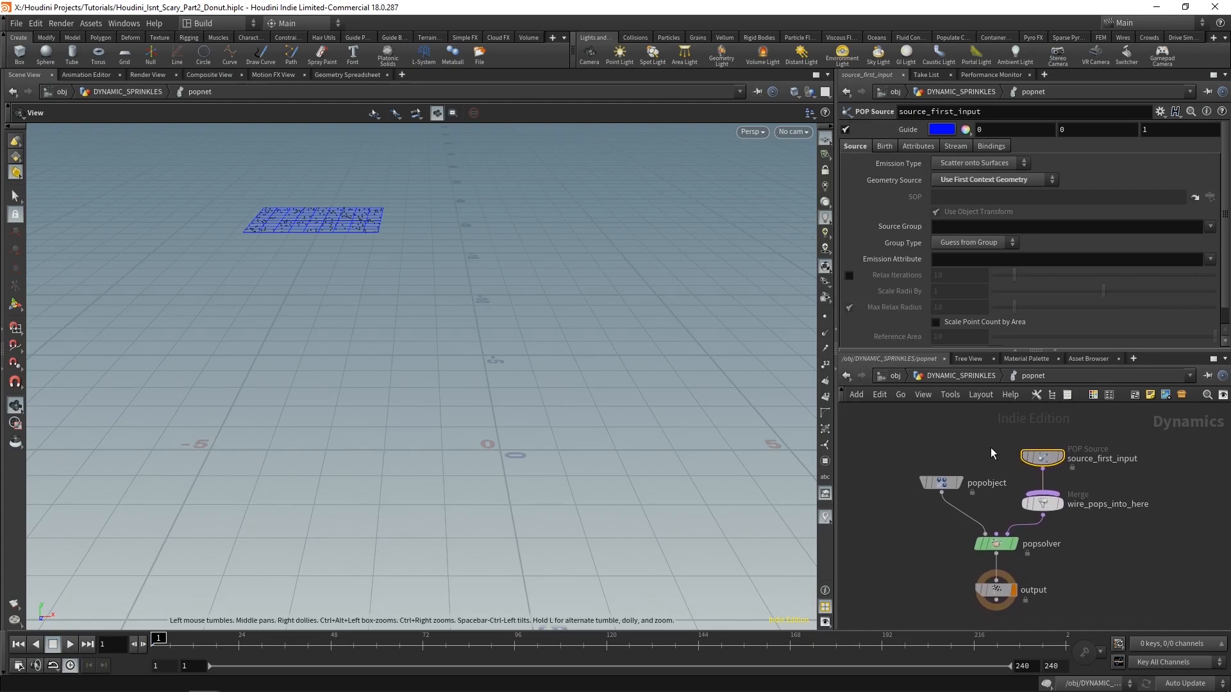
mouse_move(1049, 463)
scroll(1071, 458, up, 2)
scroll(1095, 490, down, 2)
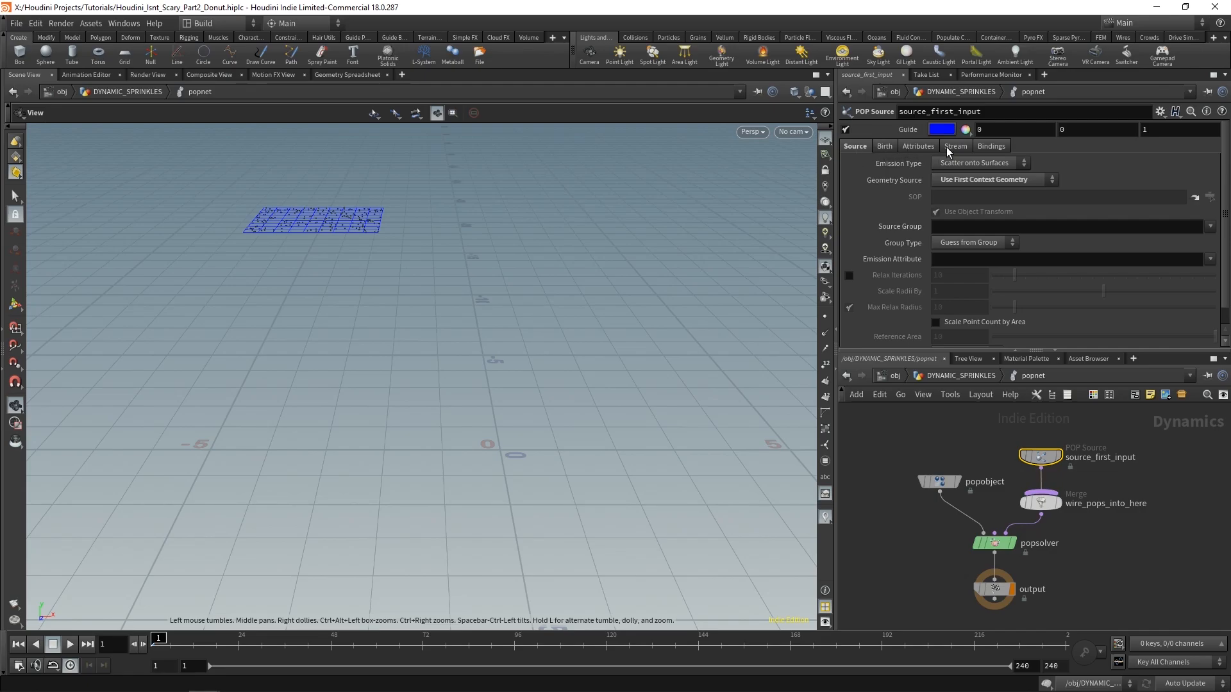
click(890, 149)
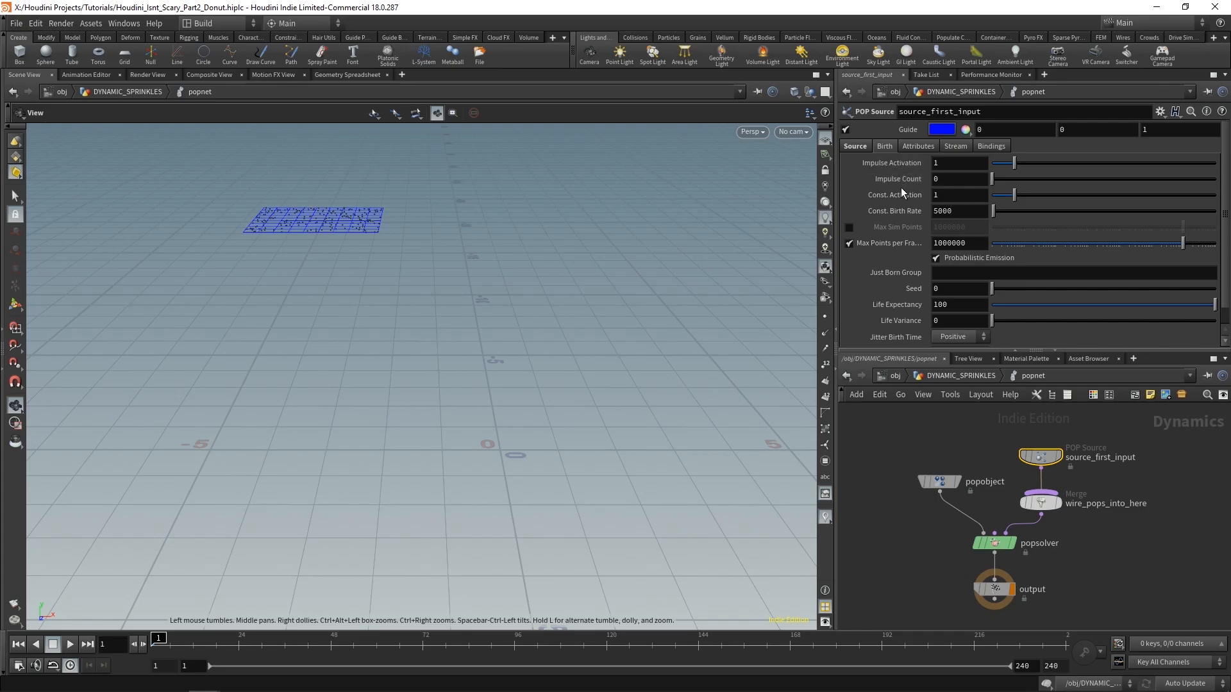
double_click(951, 212)
text(500)
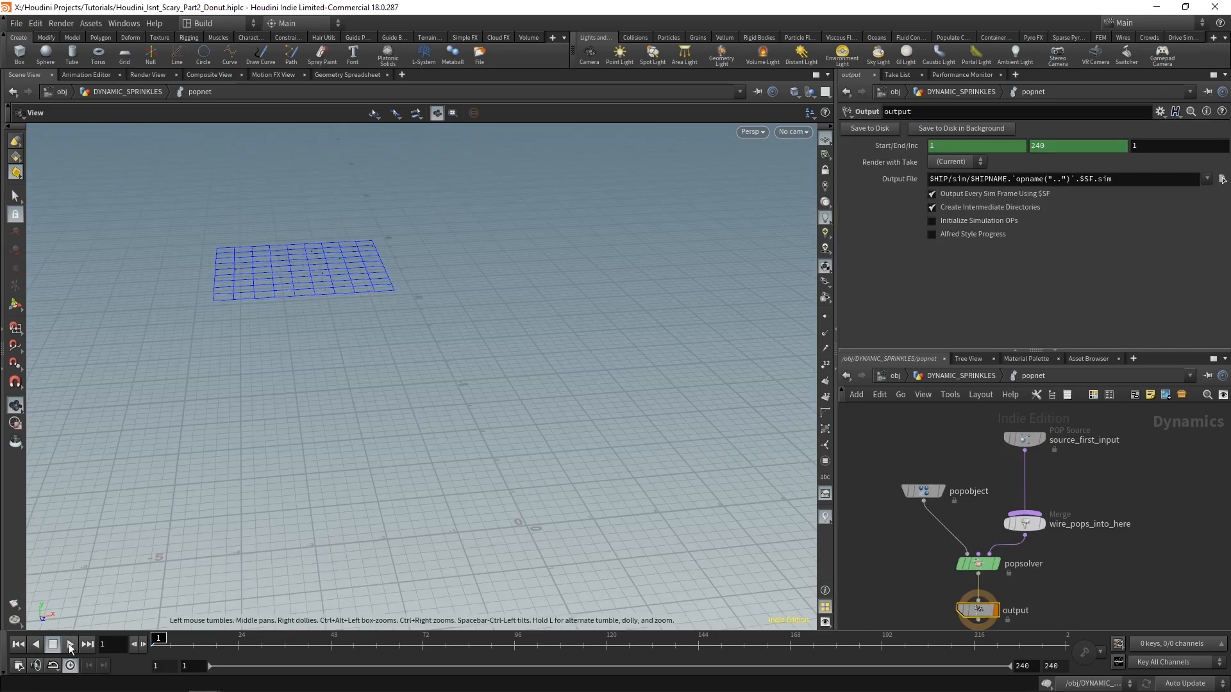
- Play the particle simulation, stop it partway and inspect the emitted particles from another angle
click(70, 644)
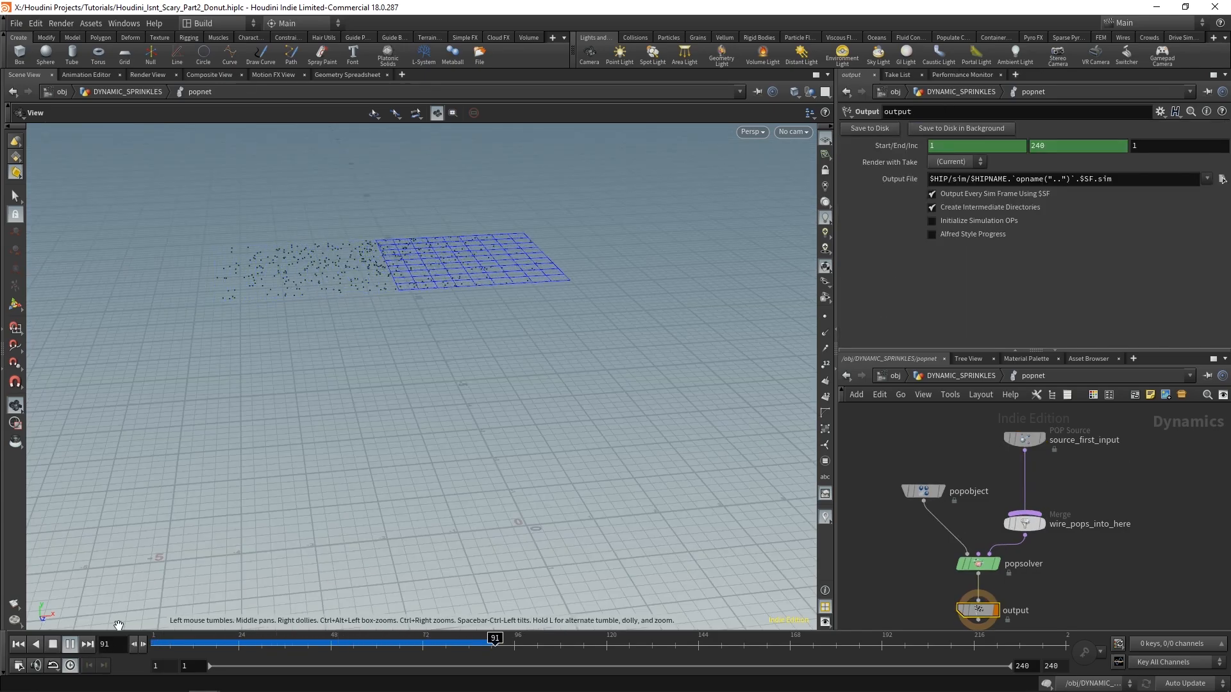
click(52, 644)
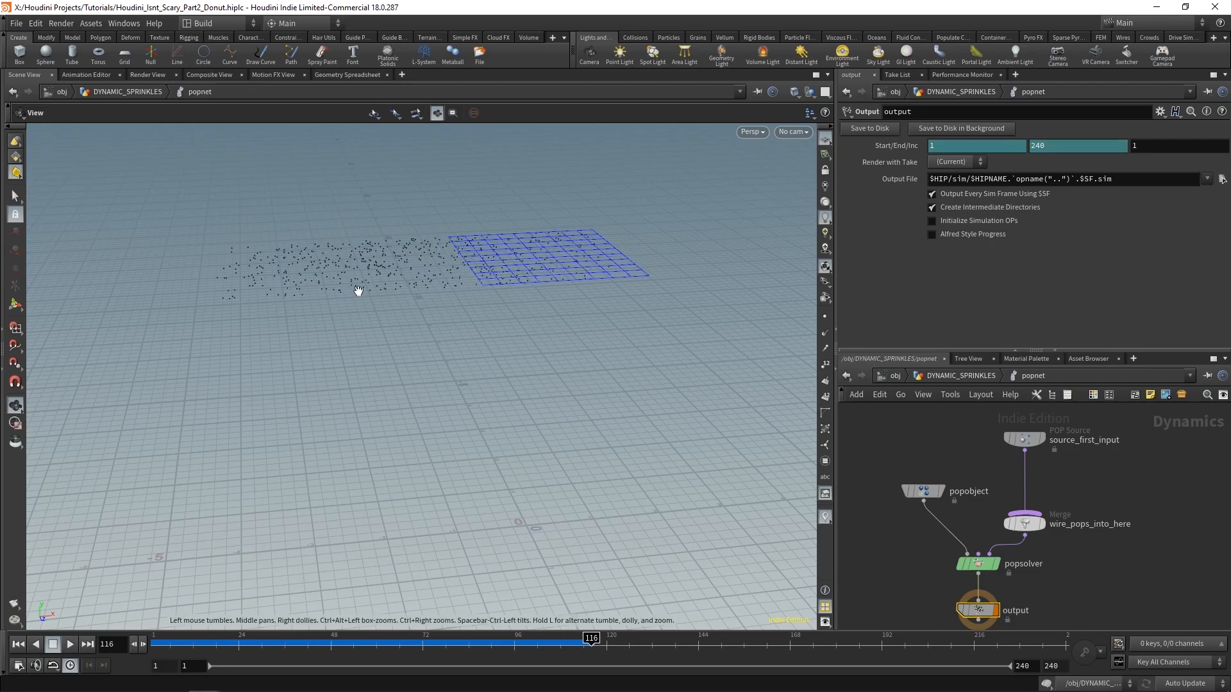
drag(405, 288, 311, 312)
scroll(311, 312, down, 2)
middle_drag(580, 456, 572, 405)
scroll(566, 396, down, 1)
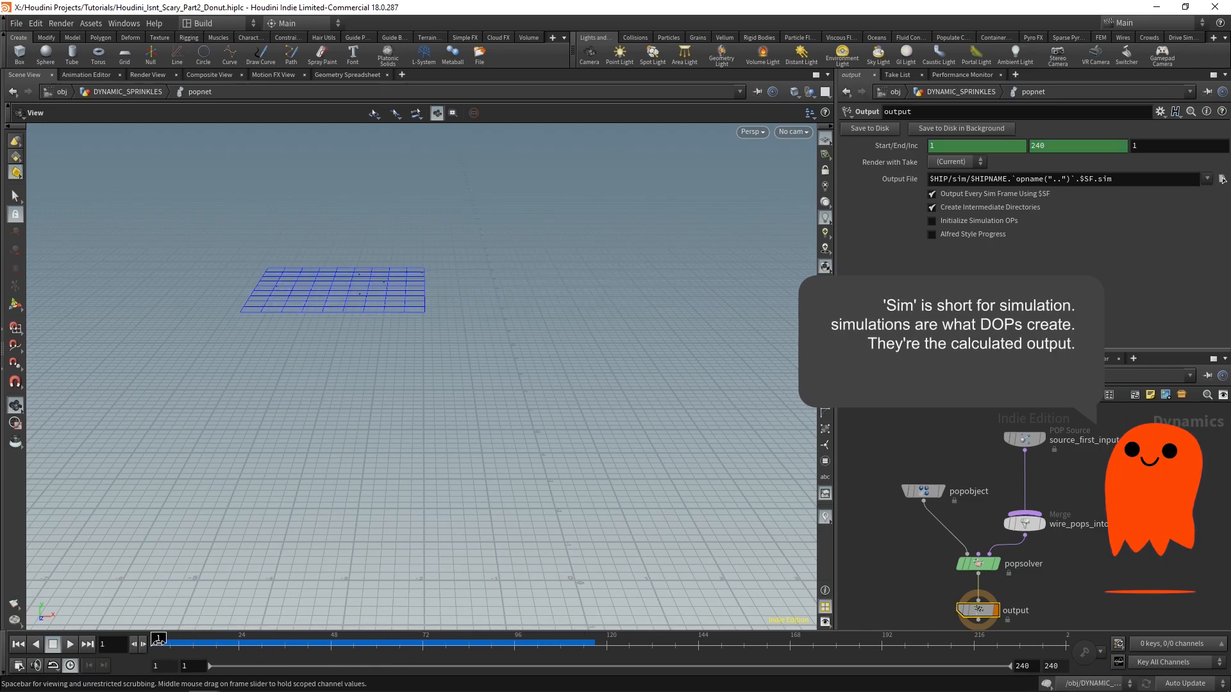
- Scrub through the simulation's early frames and play the particle emission again before stopping it
drag(157, 641, 232, 646)
click(71, 644)
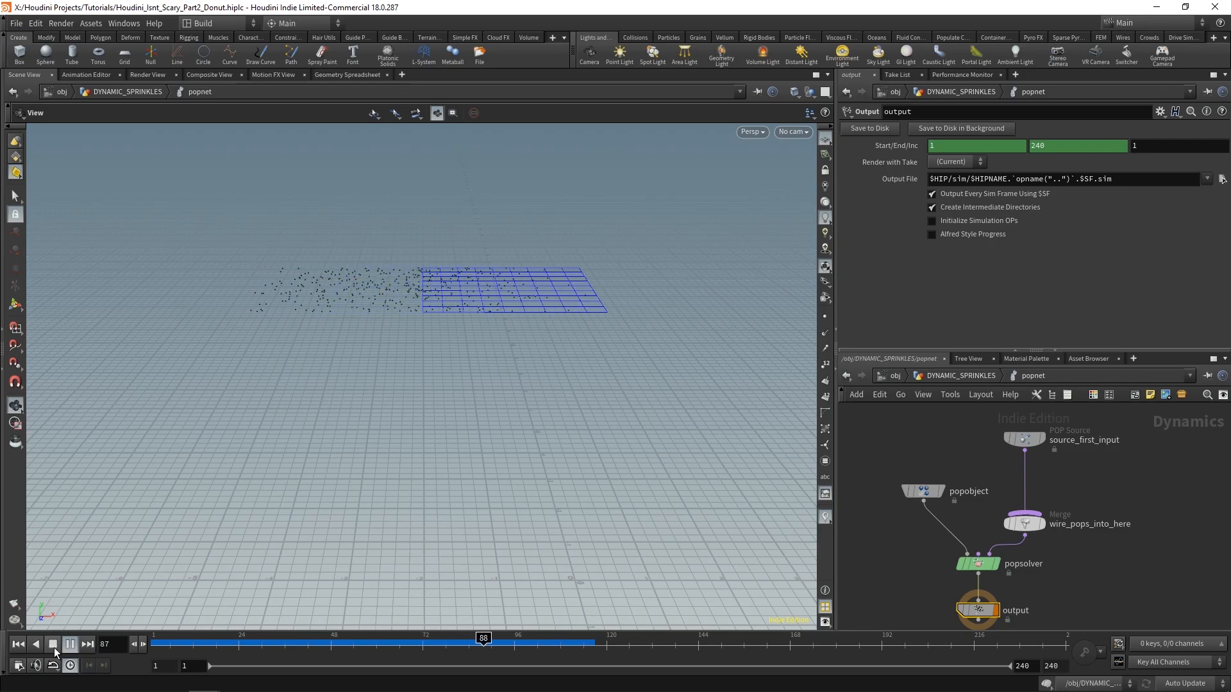
click(54, 646)
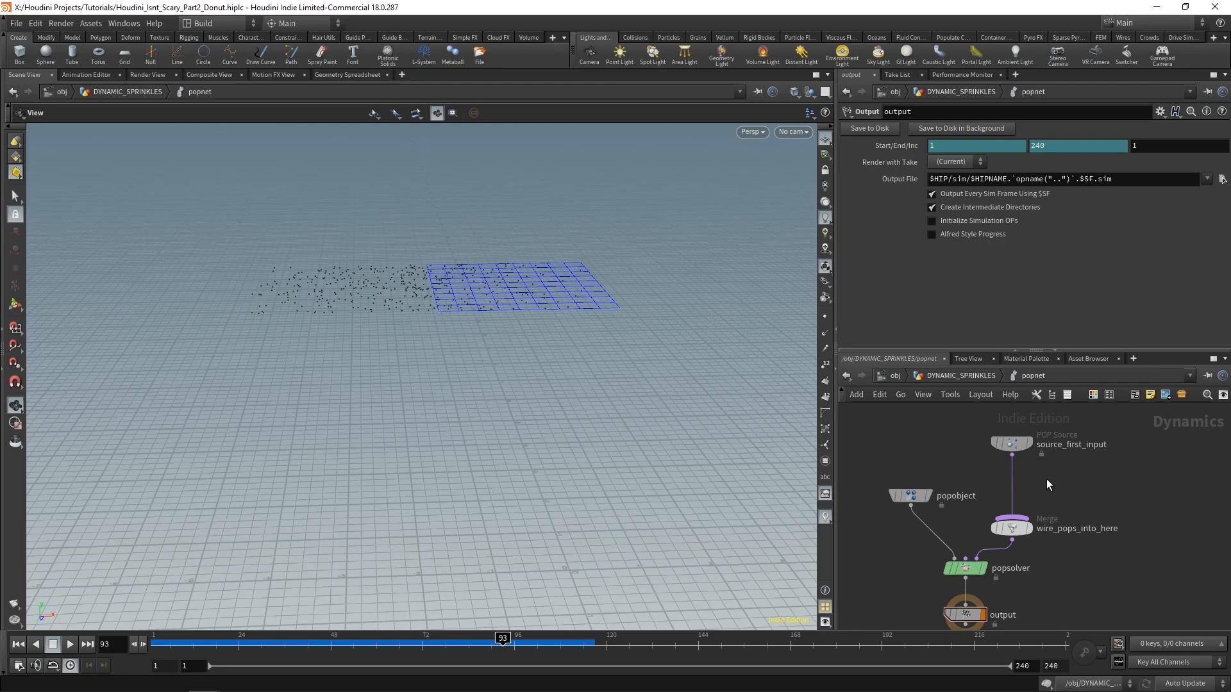
- Add a POP Wind node beside the connection between source_first_input and wire_pops_into_here
key(Tab)
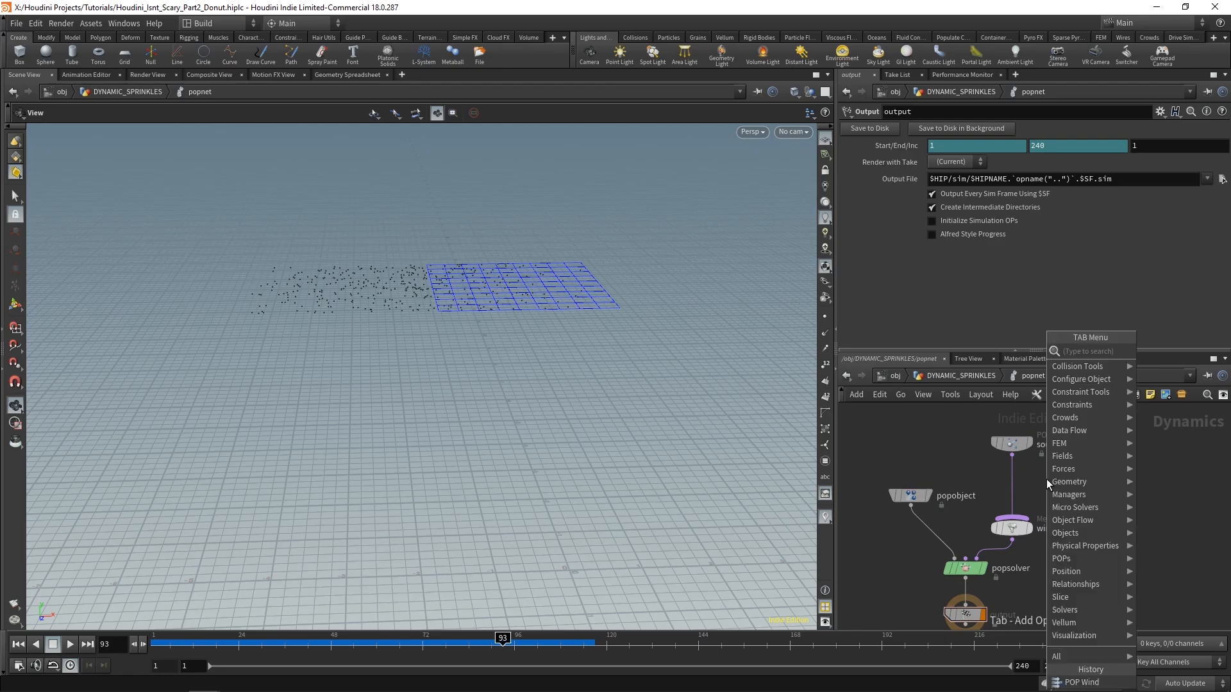
text(pop wind)
click(1166, 351)
click(1092, 499)
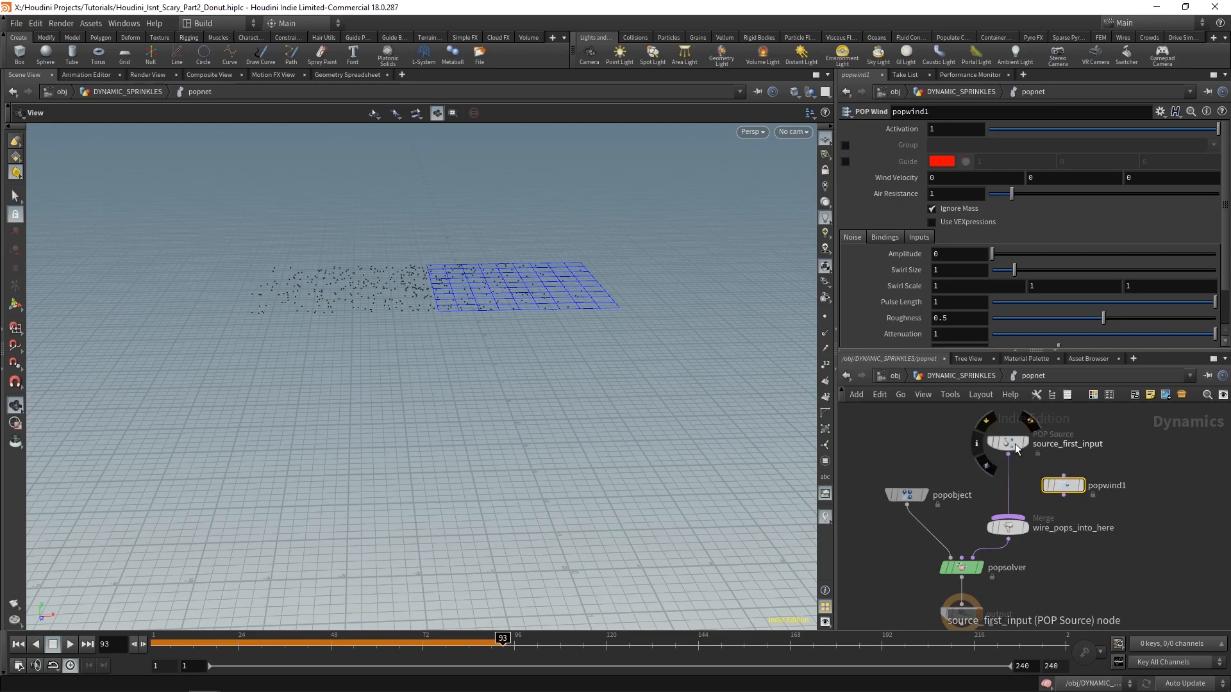
- Insert the POP Wind node between source_first_input and wire_pops_into_here and set its noise amplitude to 1
drag(1066, 489, 1017, 494)
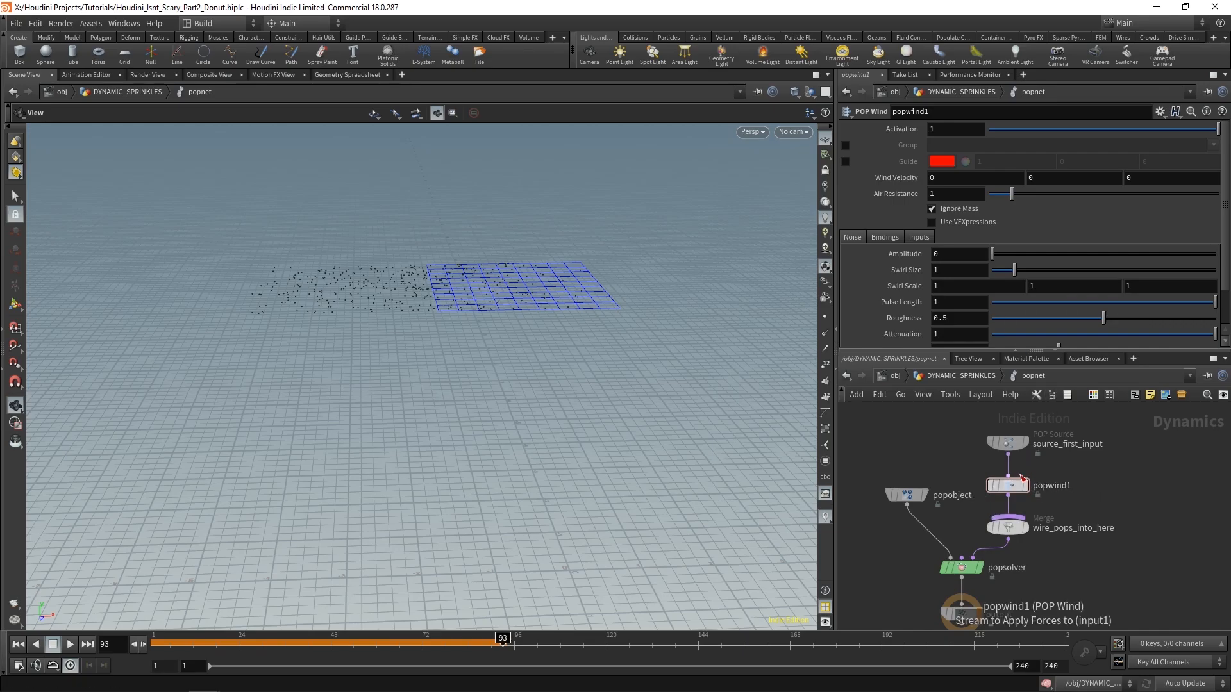
click(951, 253)
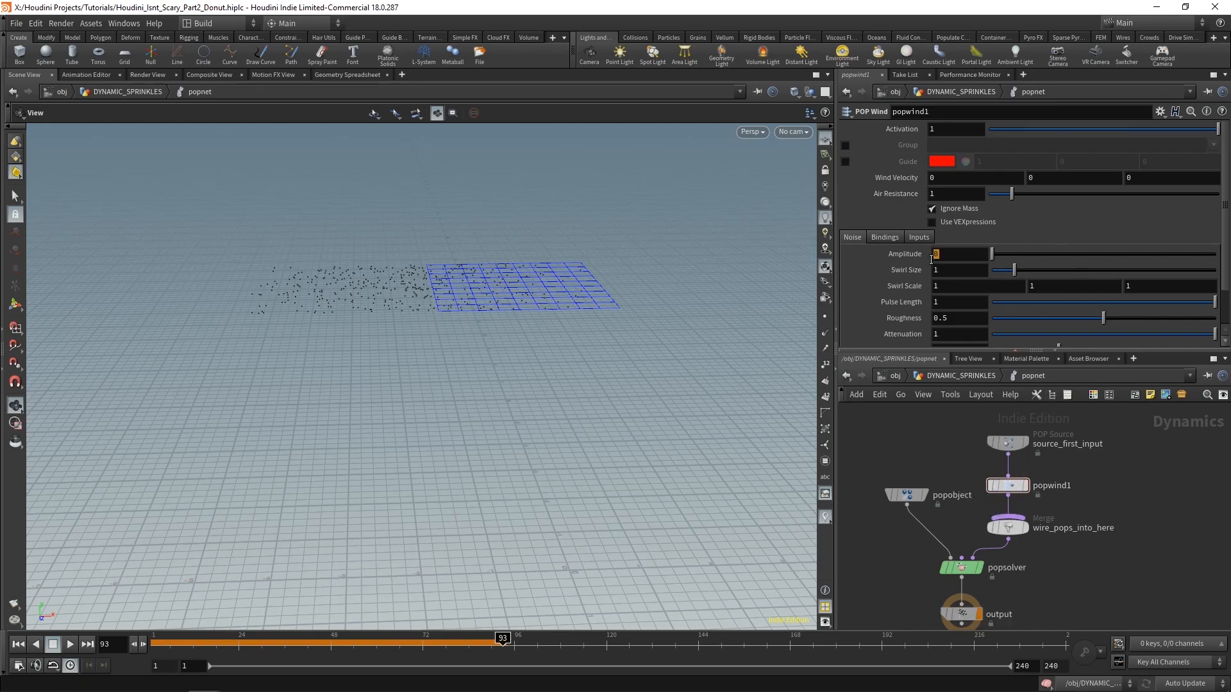
text(1)
key(Return)
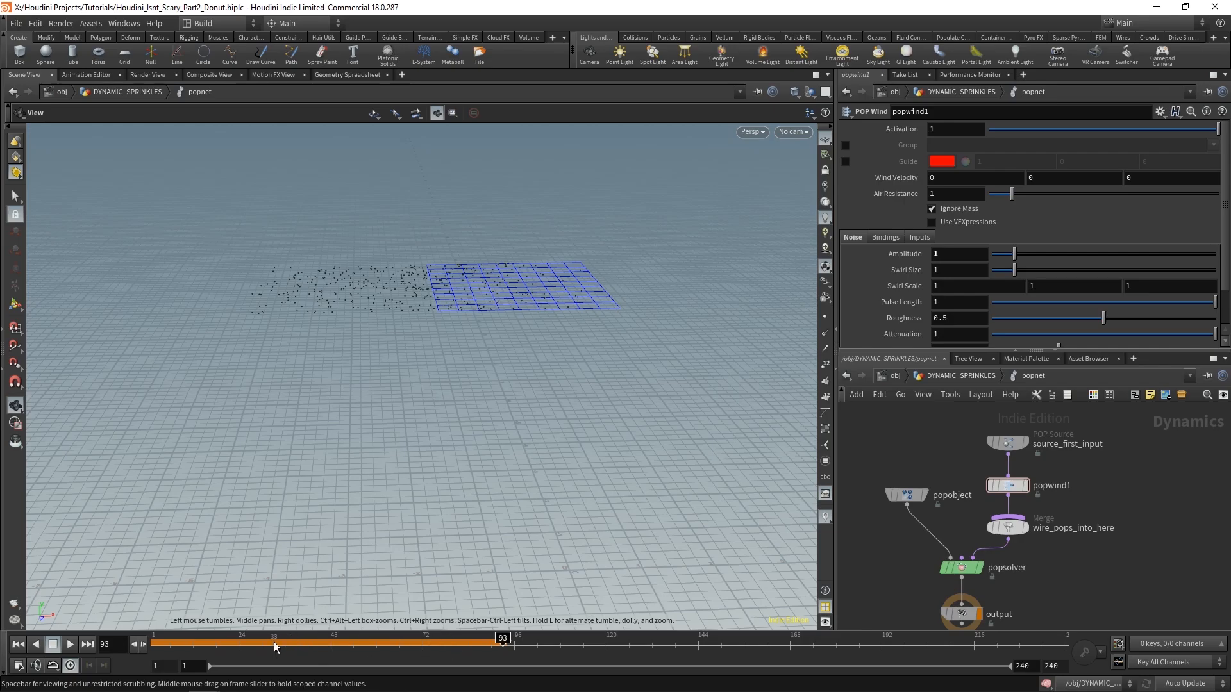
- Play the simulation from the first frame and scrub to frame 100 to examine the wind's effect on the particles
click(18, 644)
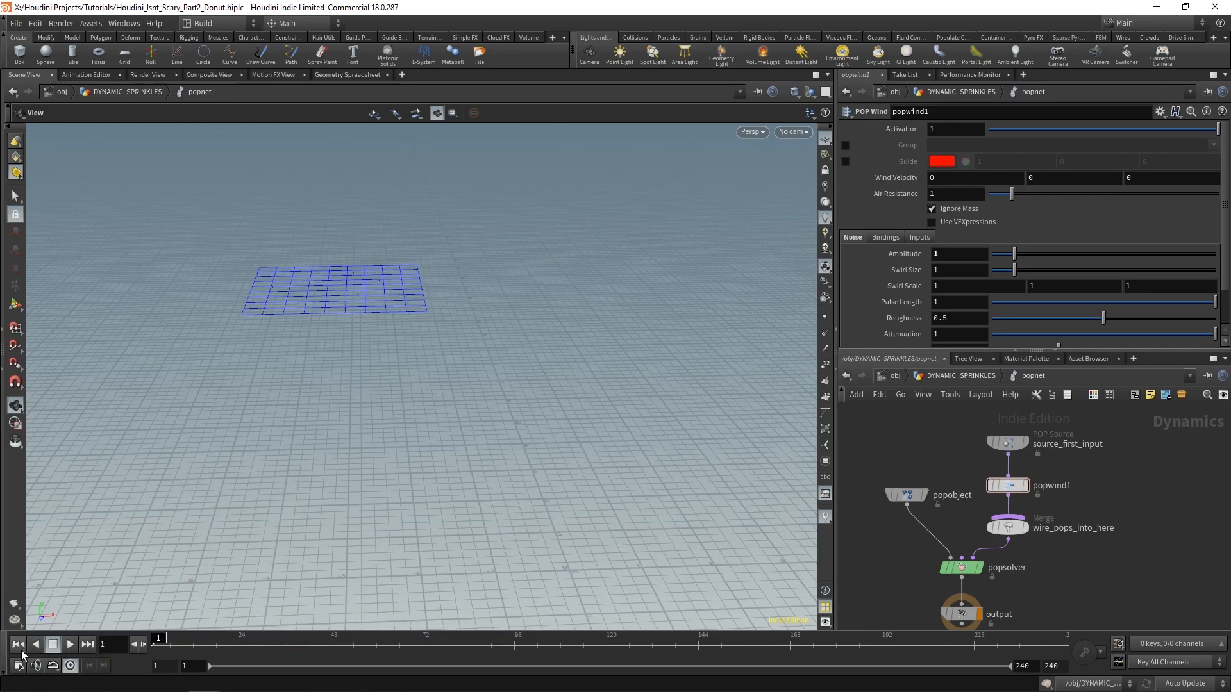
click(70, 645)
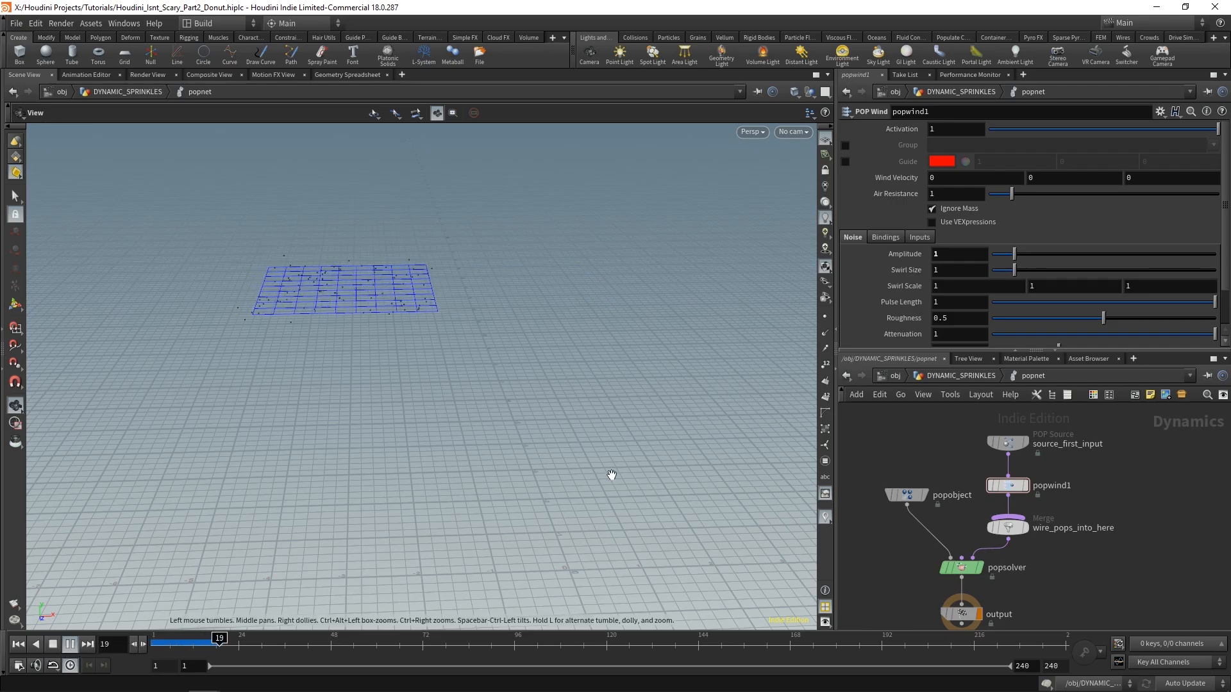
drag(508, 332, 449, 359)
mouse_move(295, 641)
mouse_down()
mouse_move(164, 641)
mouse_move(531, 631)
mouse_up()
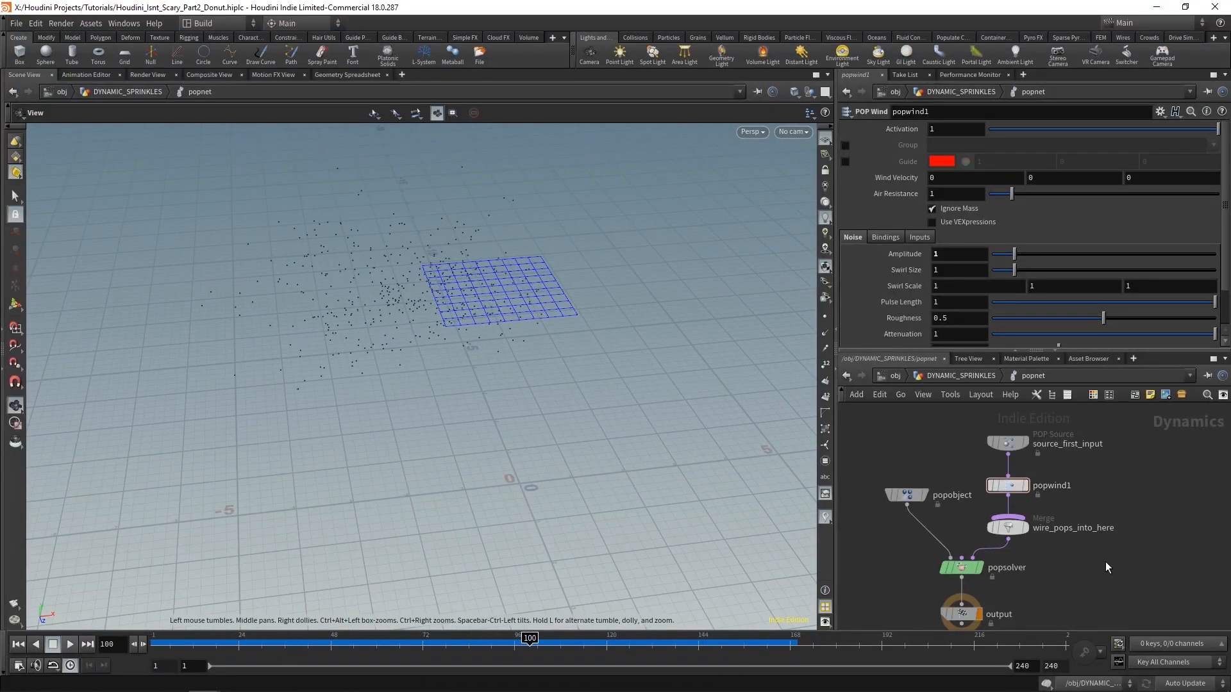
- Move the output node further down and insert a Gravity Force node between popsolver and output
scroll(1106, 557, down, 2)
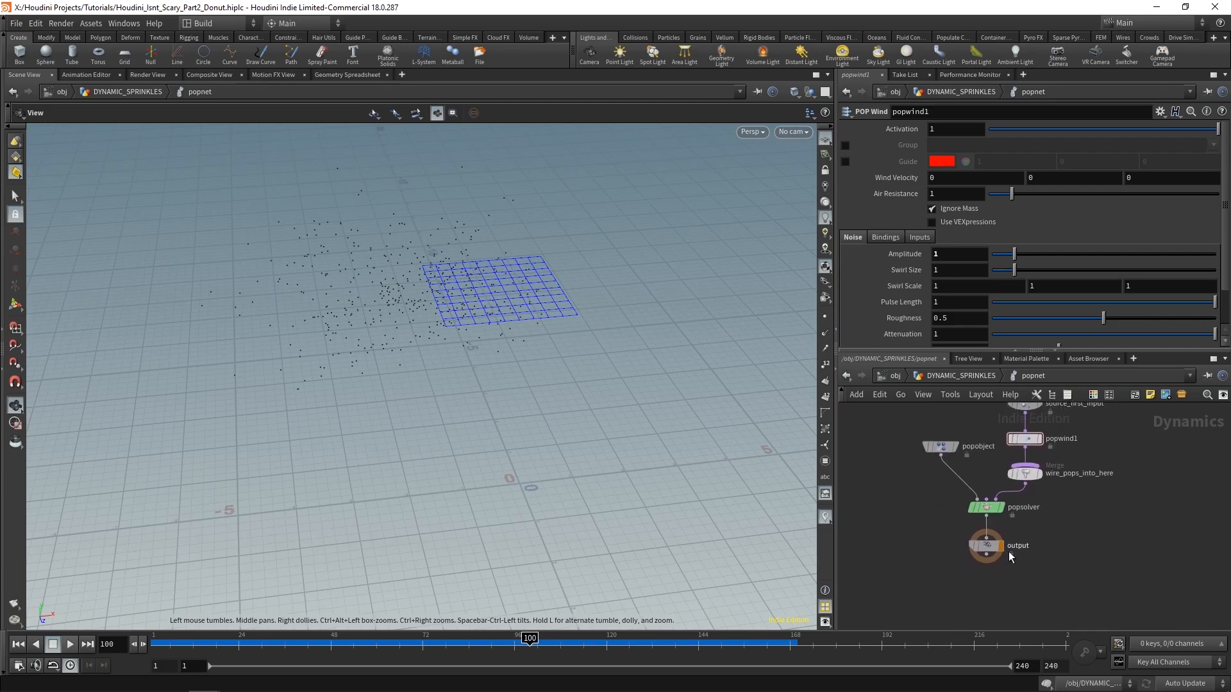
drag(990, 546, 991, 594)
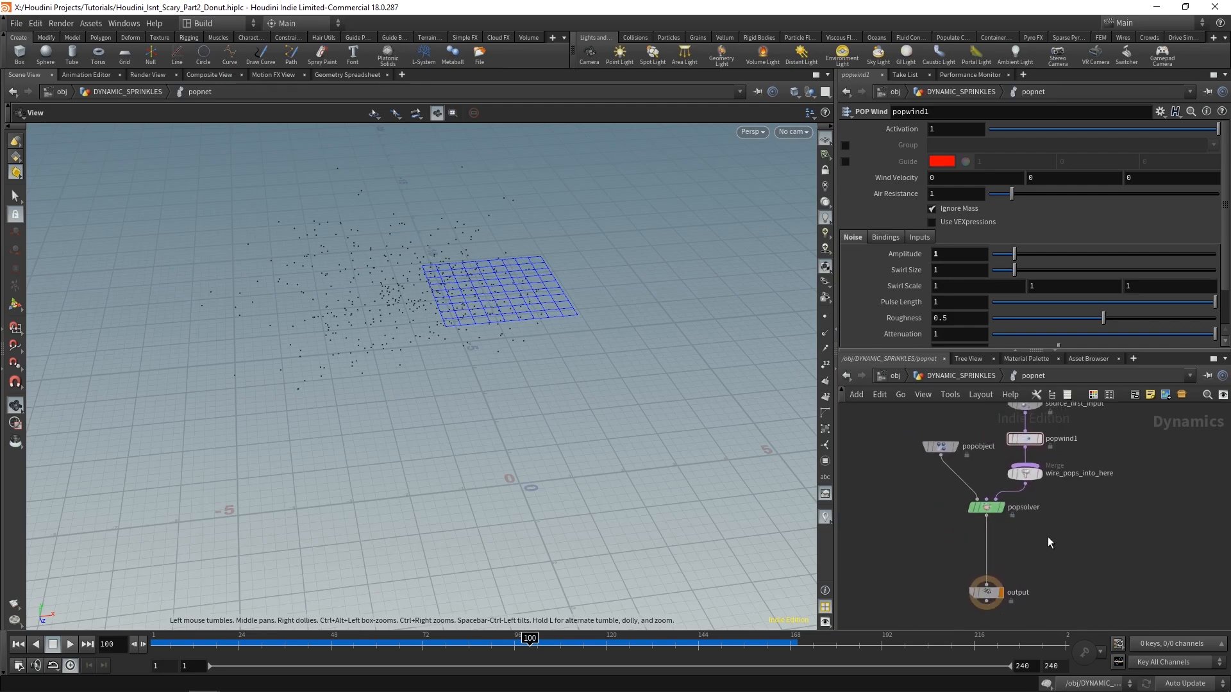
scroll(1014, 544, down, 1)
key(Tab)
key(Escape)
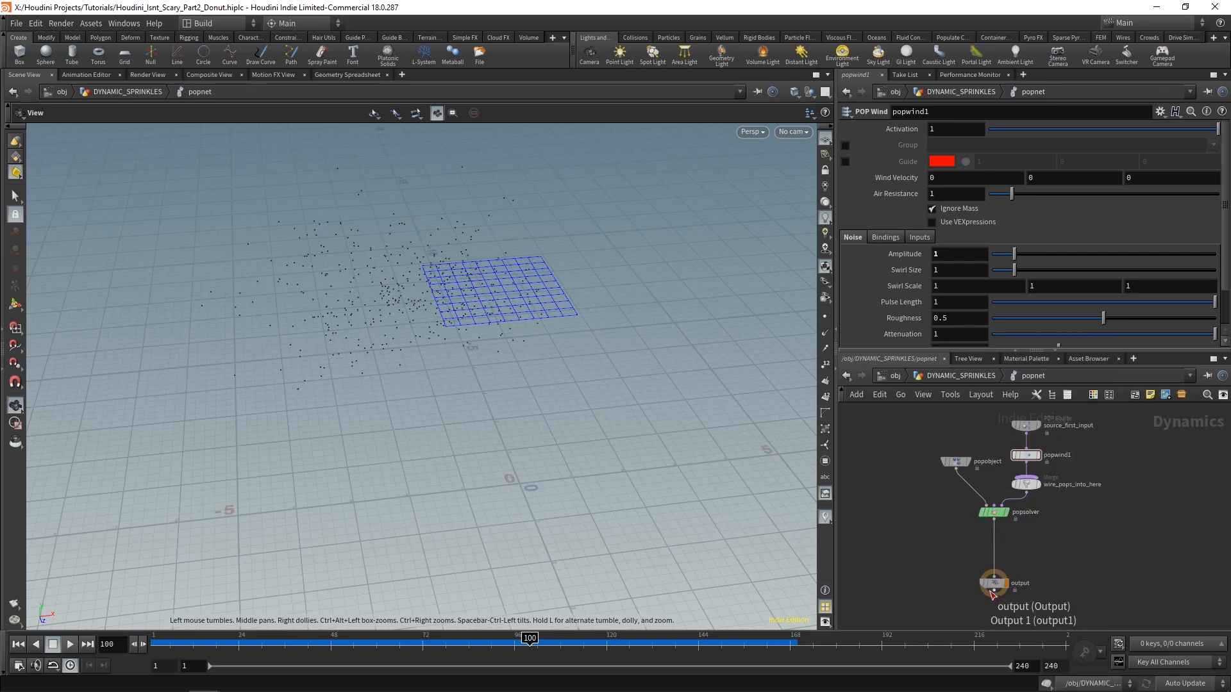
key(Tab)
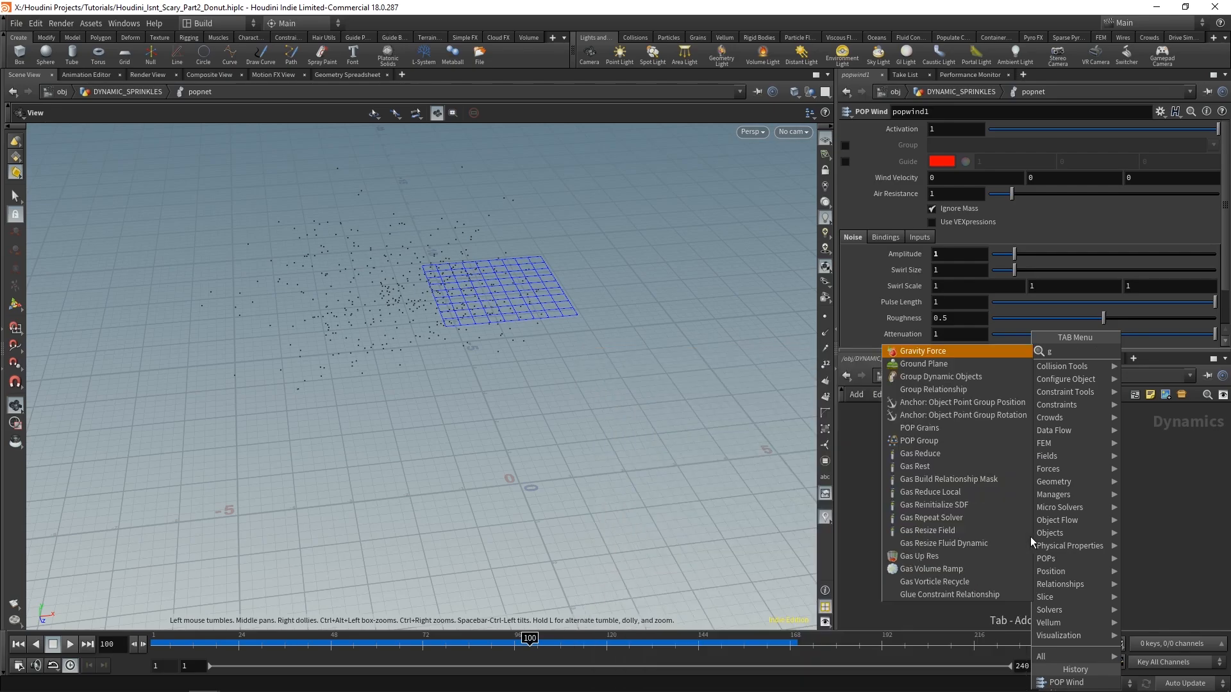
key(Return)
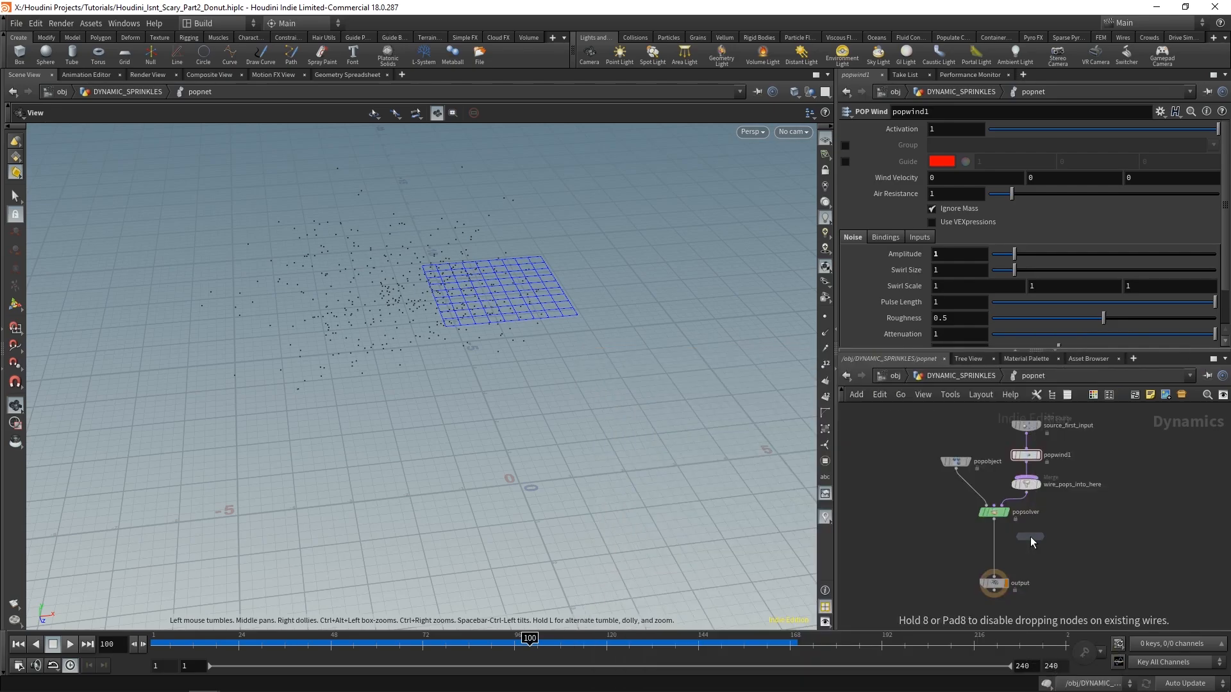
click(1000, 557)
scroll(1029, 563, up, 2)
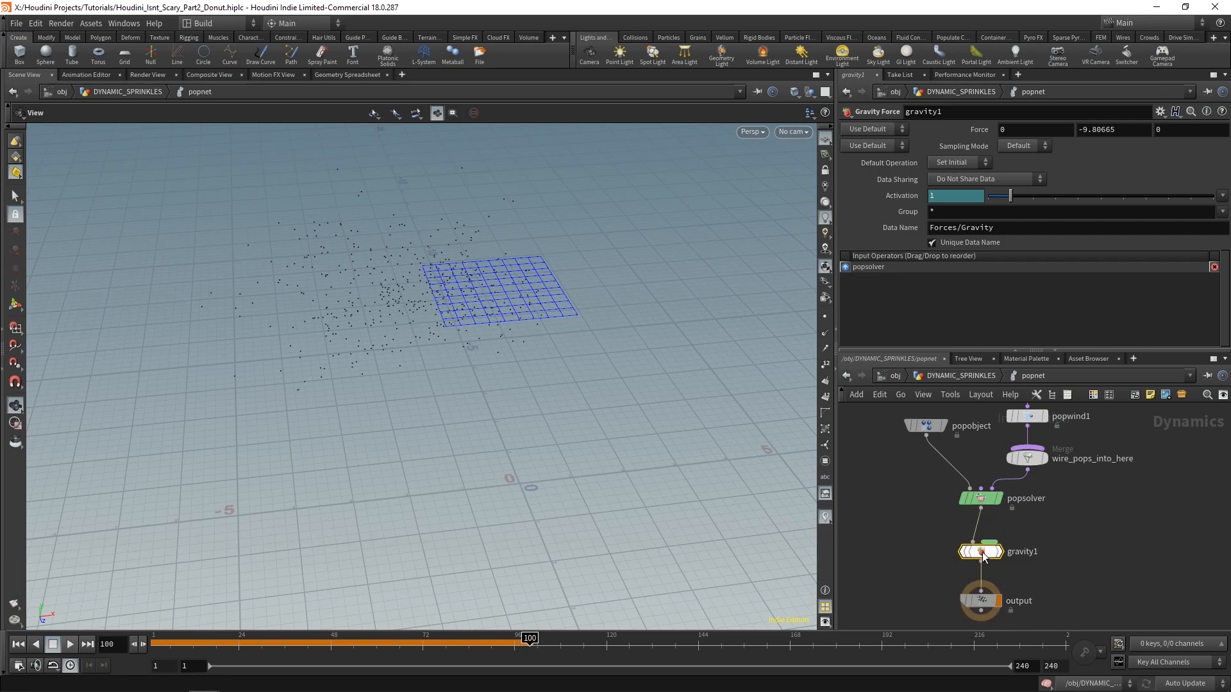
- Play the simulation from the start to check the particles under gravity, then stop and return to frame 1
drag(492, 403, 478, 357)
click(16, 644)
click(70, 645)
drag(422, 396, 437, 421)
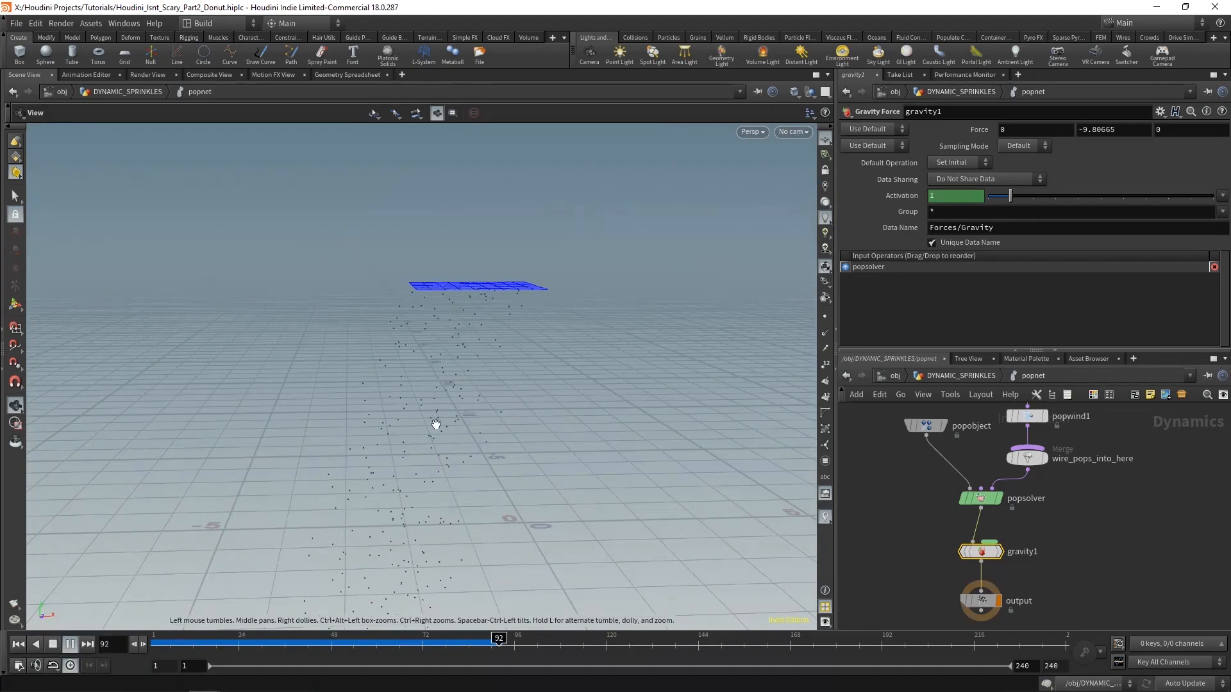
click(54, 644)
click(21, 646)
- Add a Static Object node and place it beside the popsolver branch, above the gravity node
scroll(1090, 540, down, 3)
middle_drag(1083, 540, 1092, 530)
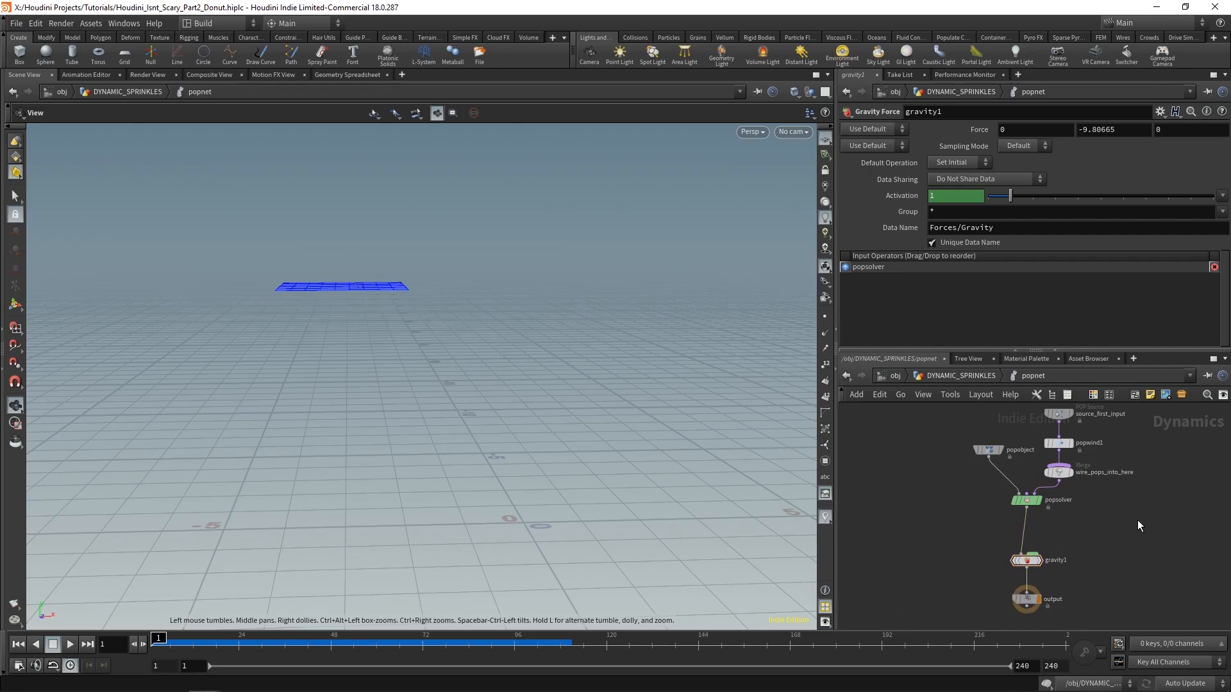
key(Tab)
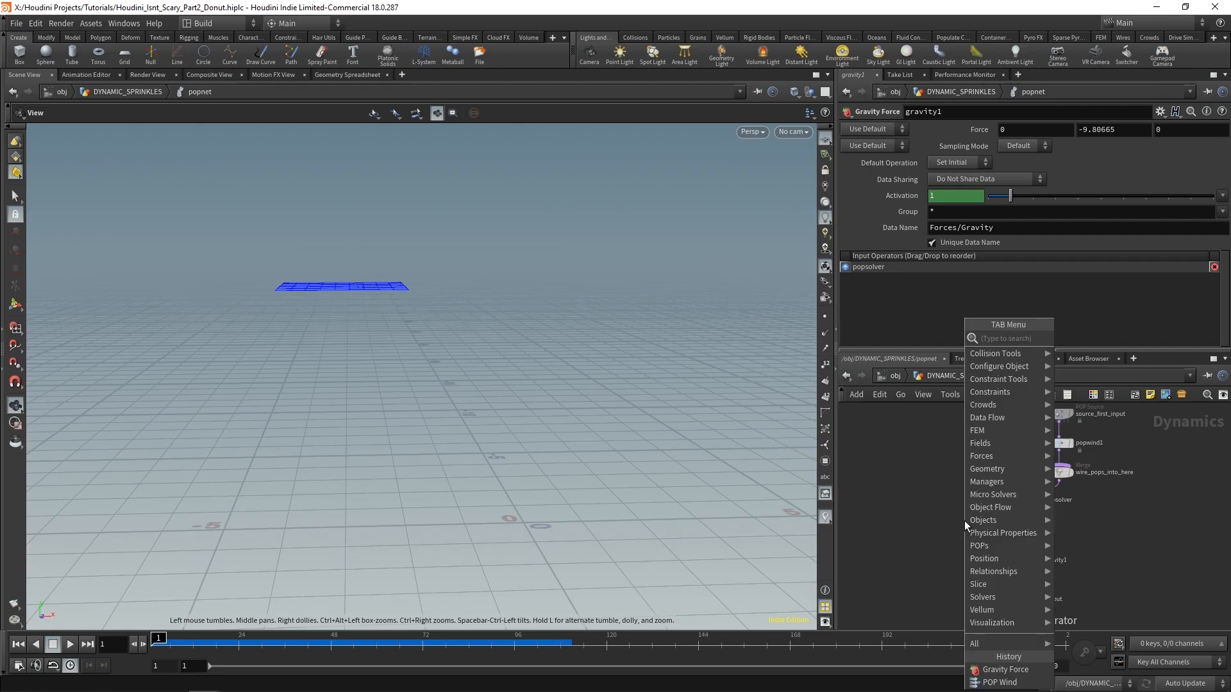
text(static)
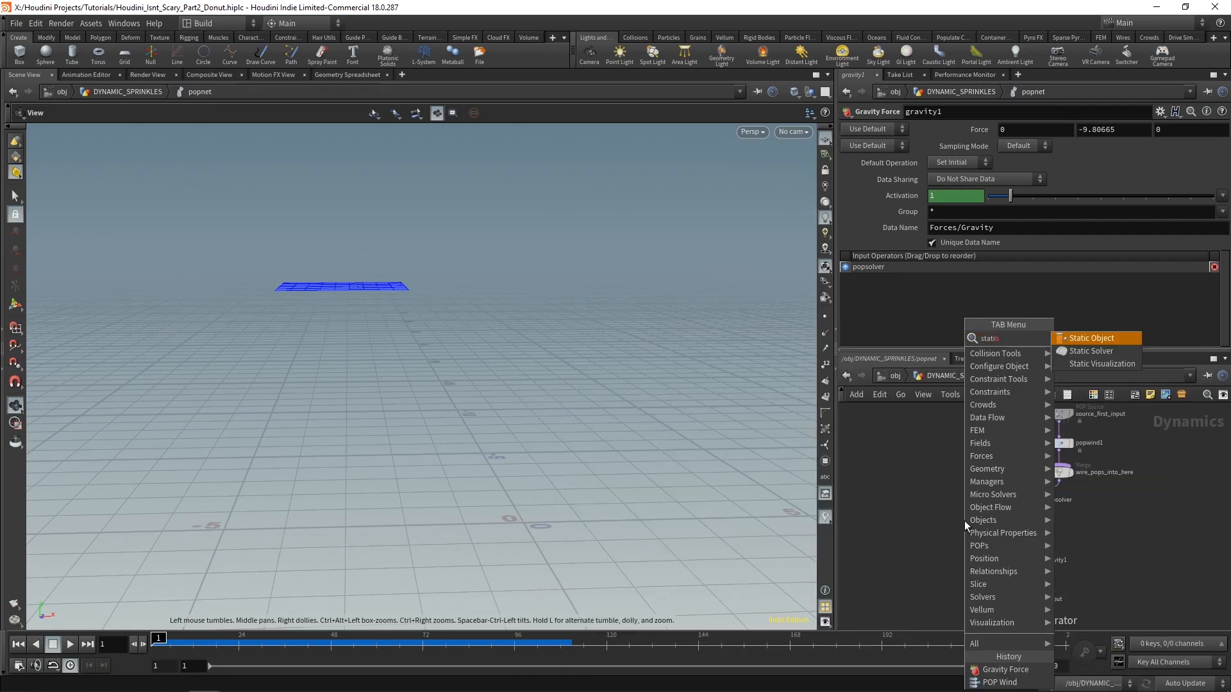
text( obj)
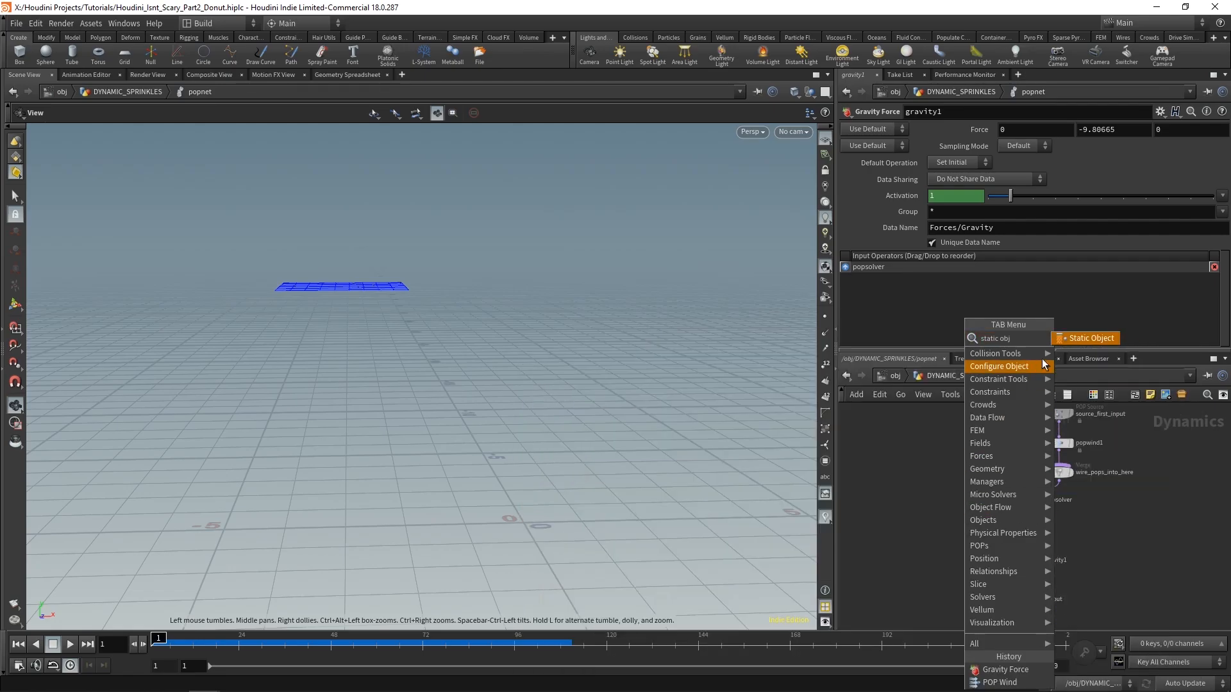
click(1086, 339)
click(972, 518)
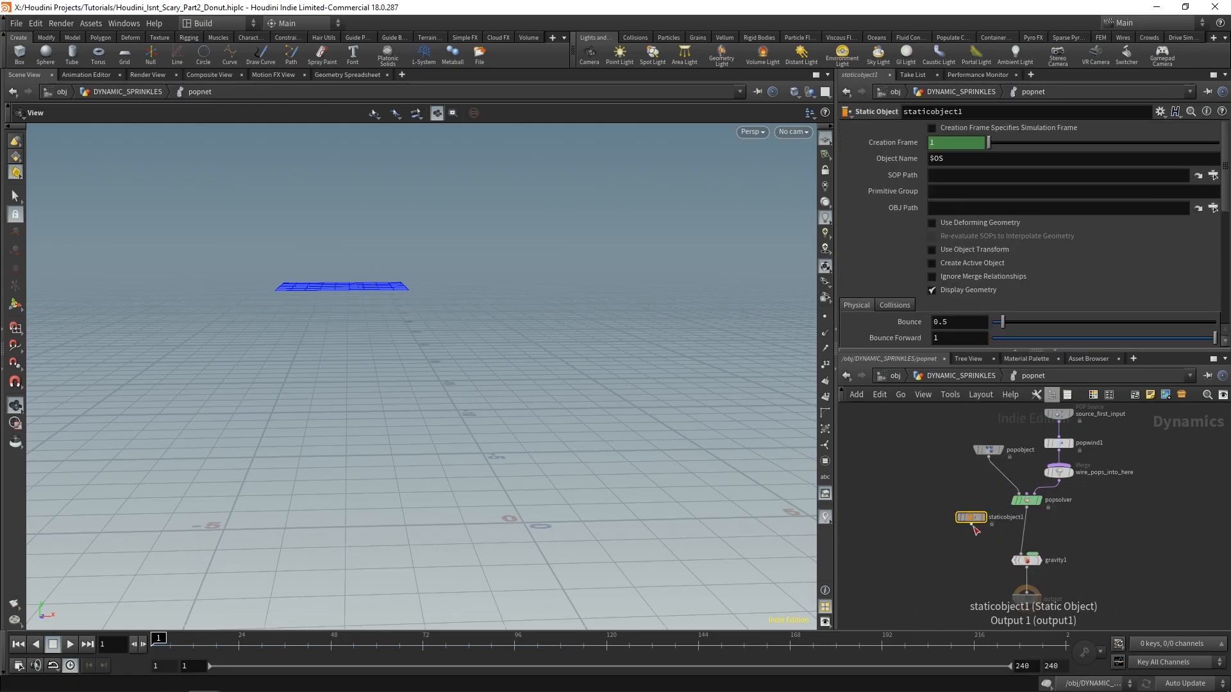
scroll(997, 527, up, 2)
drag(961, 516, 938, 519)
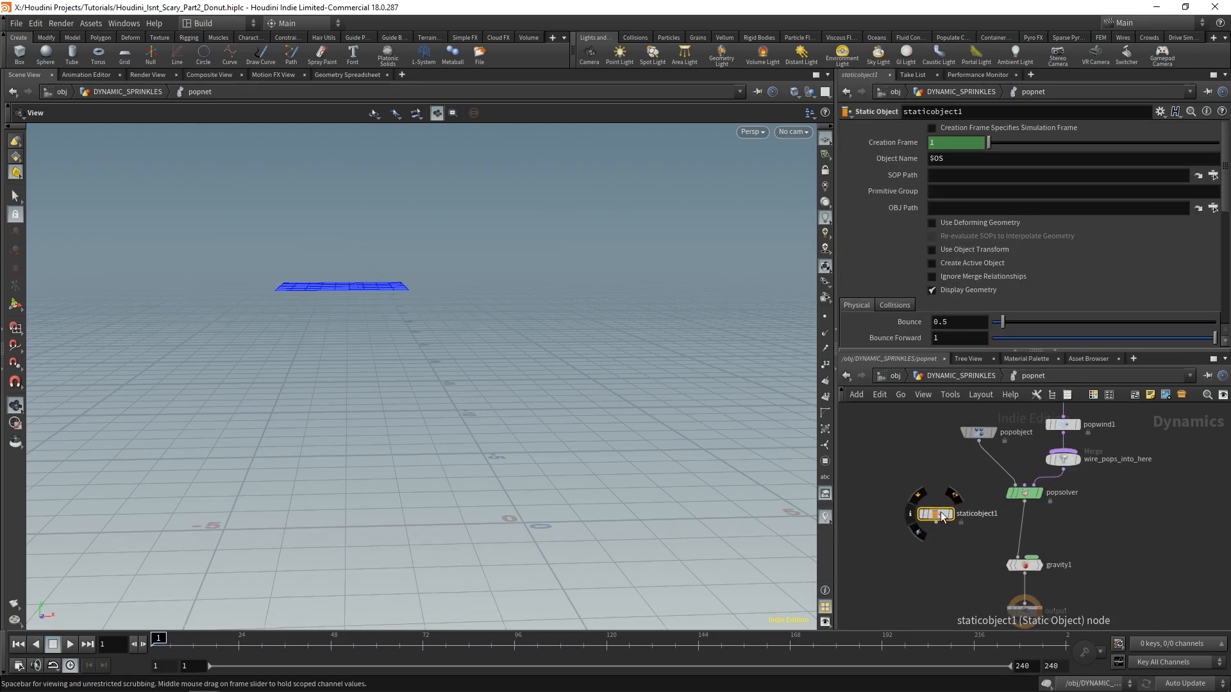
scroll(983, 544, up, 2)
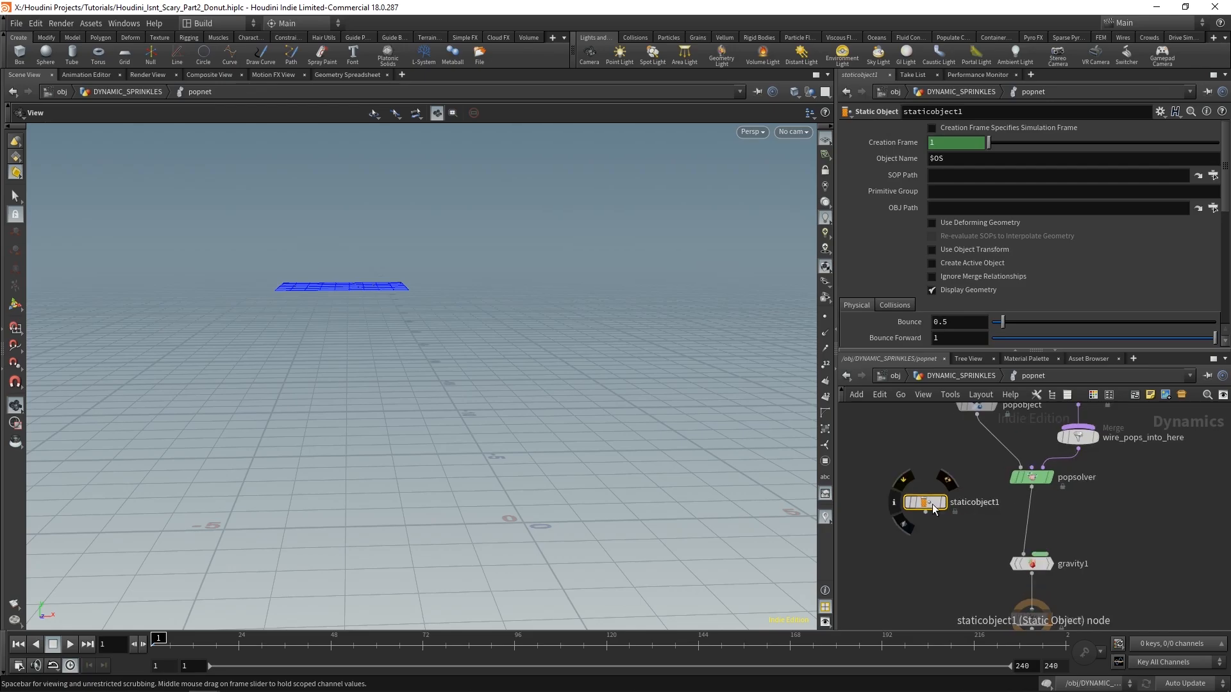
middle_drag(923, 507, 923, 493)
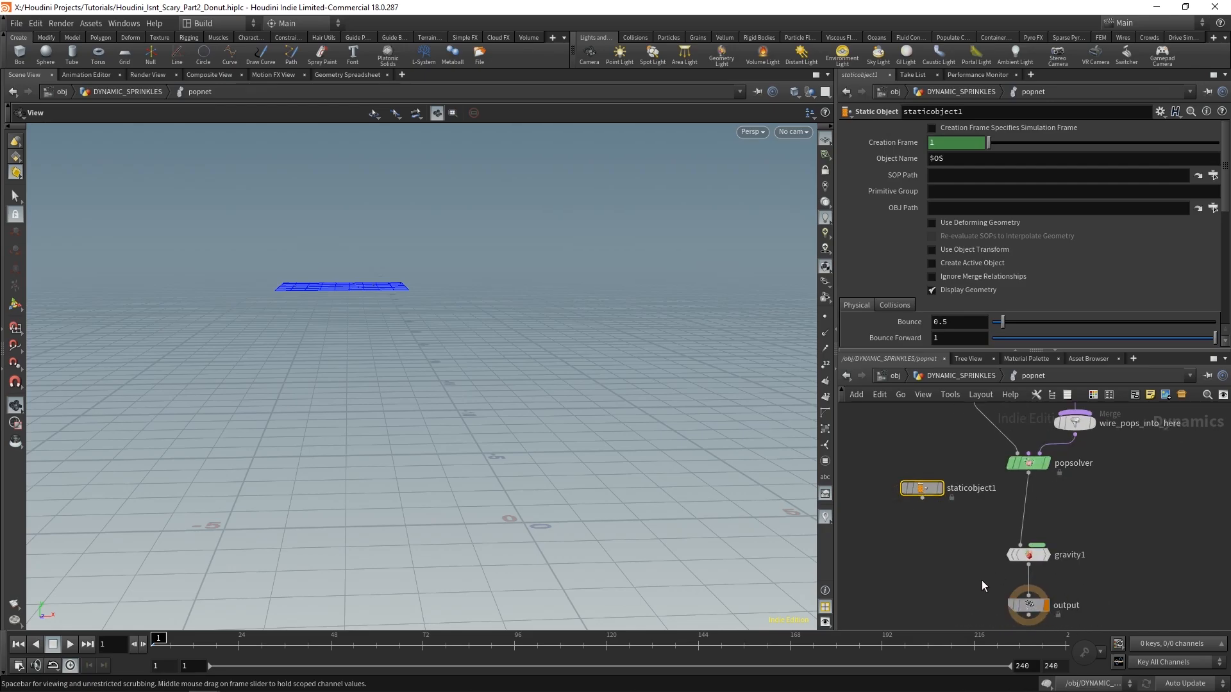
- Add a Merge node between the static object and the gravity node
key(Tab)
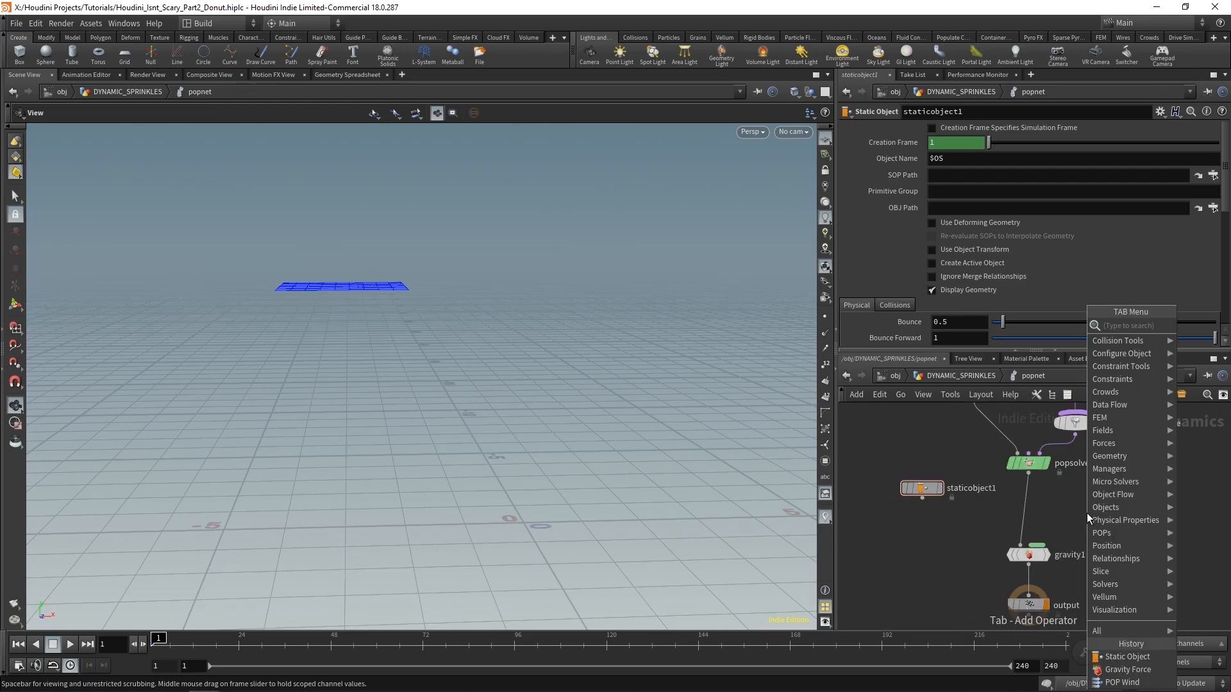
key(ctrl+z)
key(Tab)
text(grav)
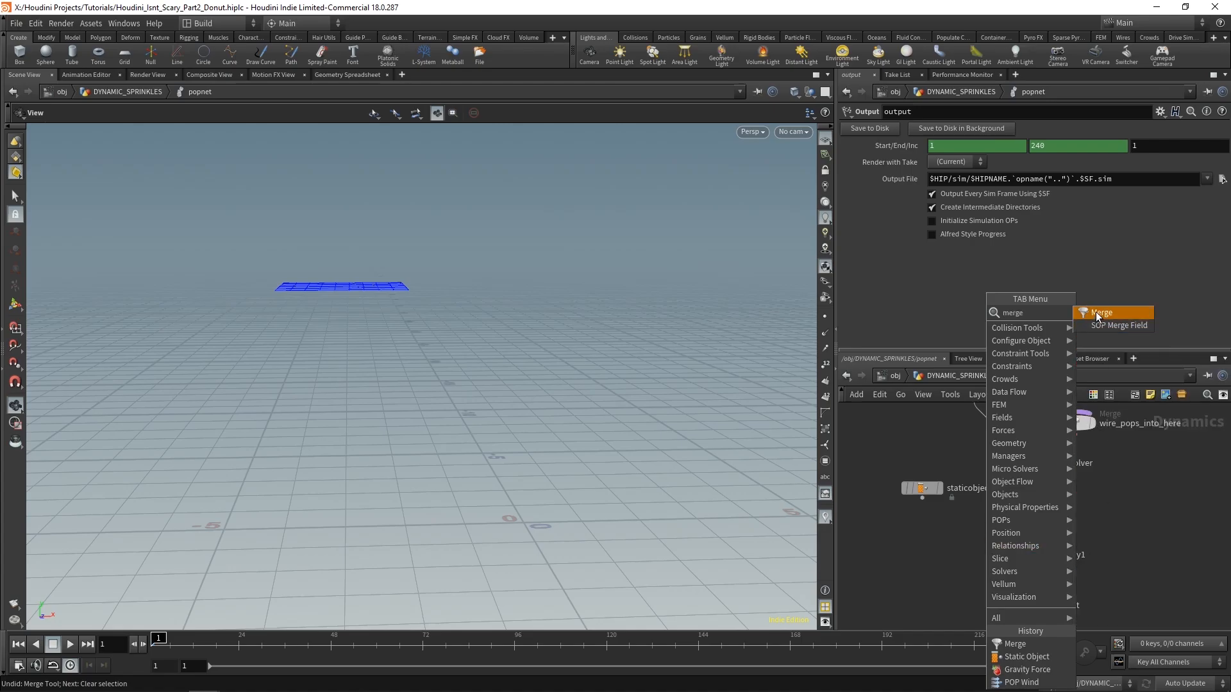
click(1094, 311)
click(1021, 546)
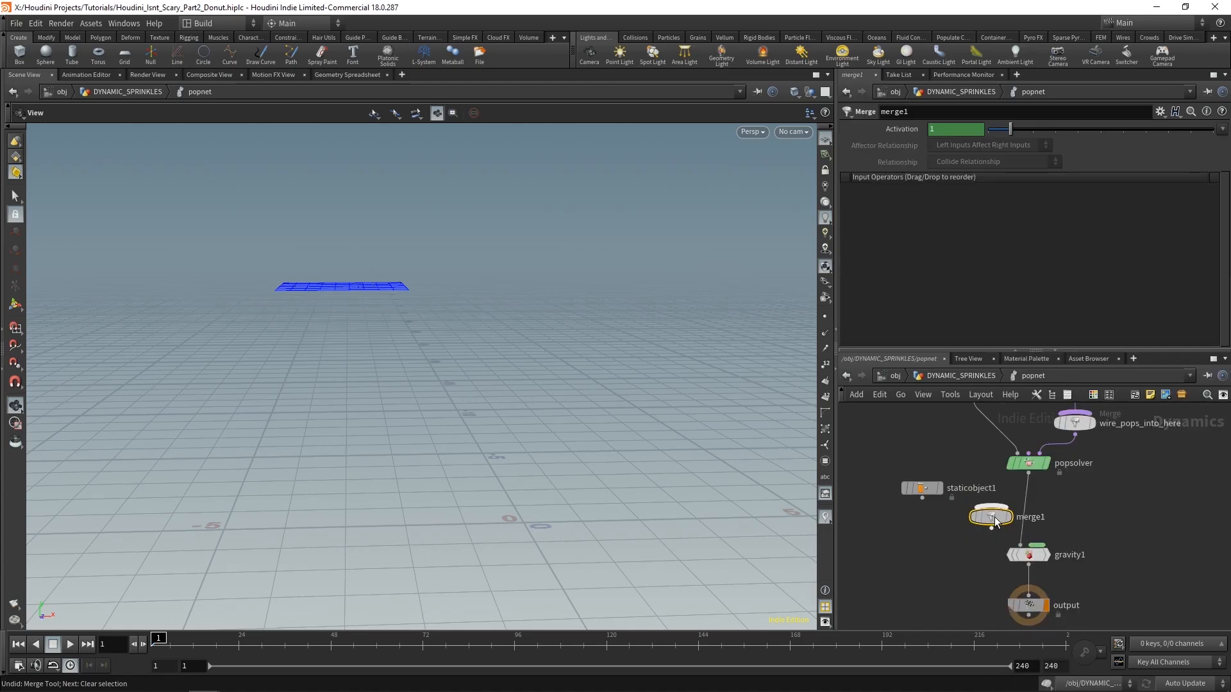
- Wire staticobject1, followed by popsolver, into merge1, connect merge1 to gravity1's object input, and tidy the node layout
drag(929, 482, 905, 451)
click(899, 467)
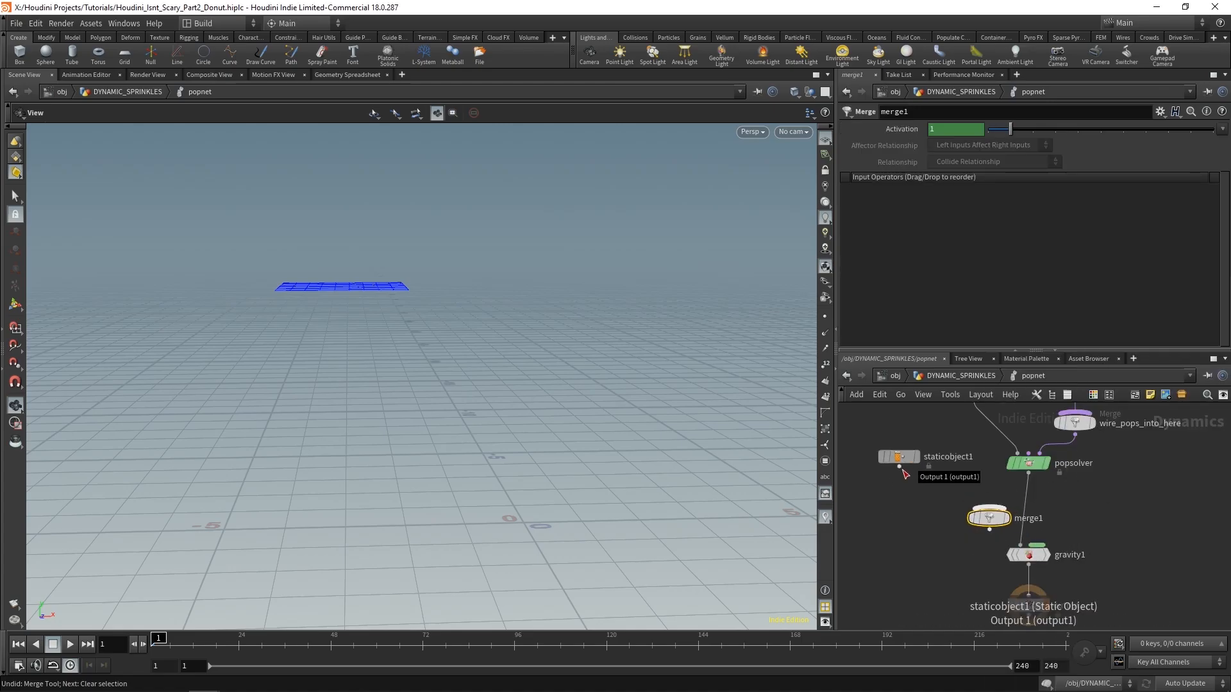
click(981, 505)
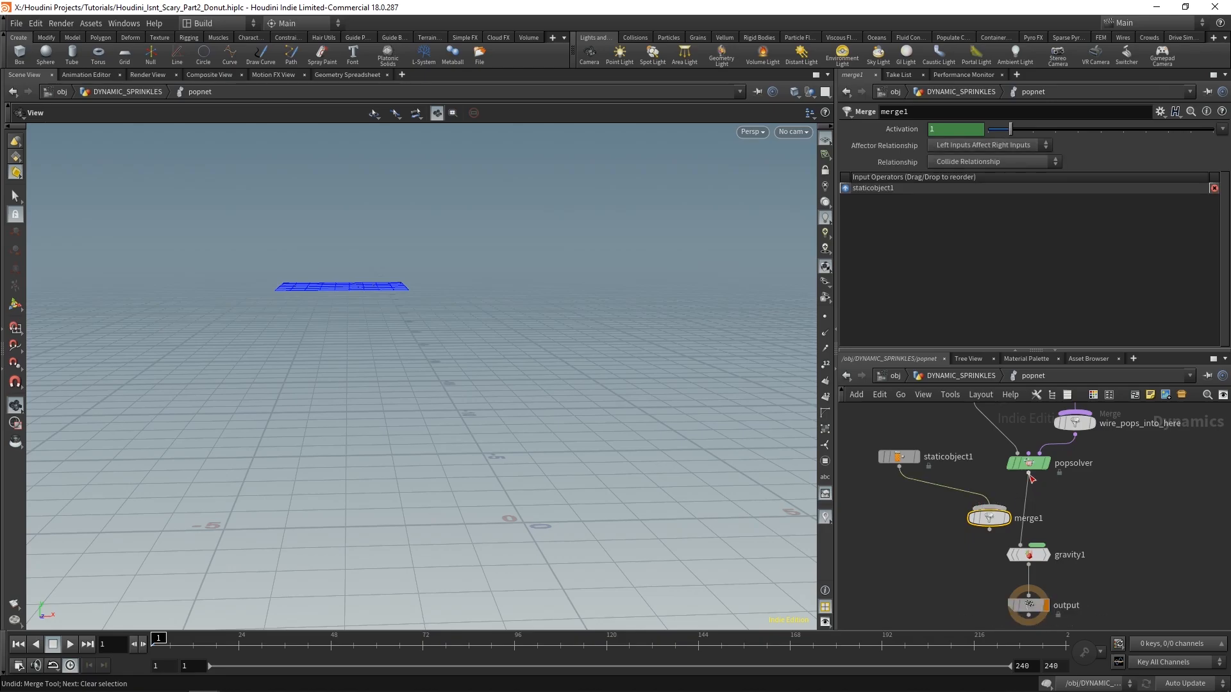
click(990, 531)
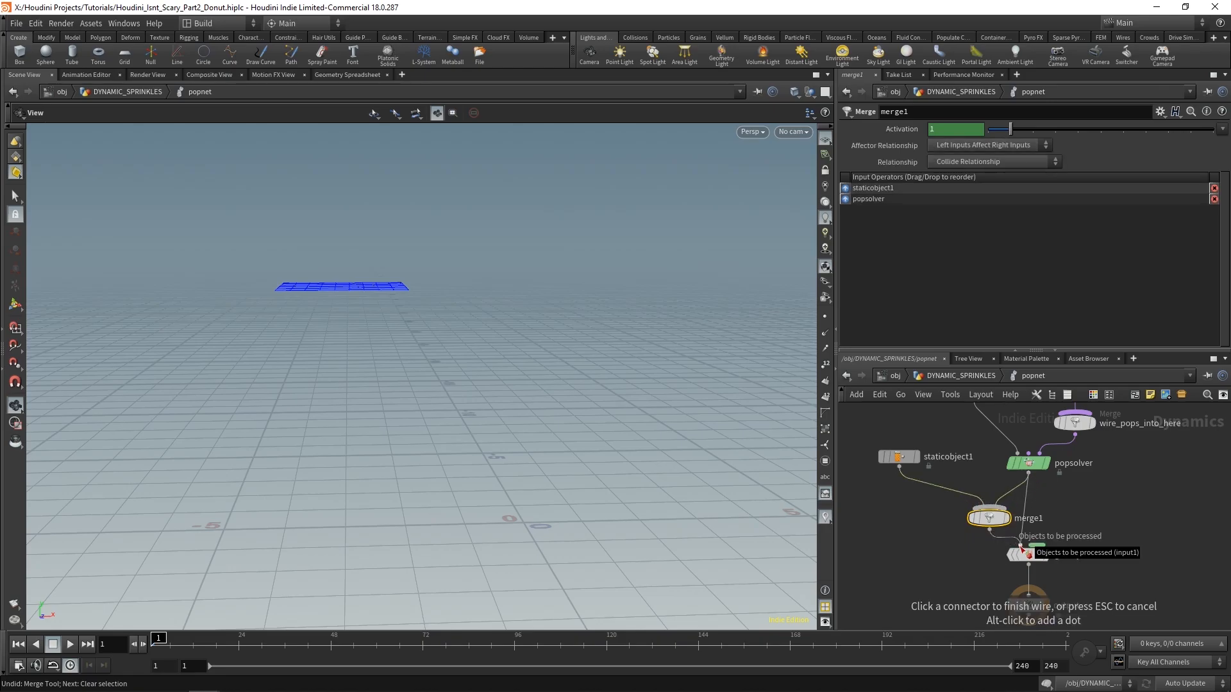
click(1021, 546)
key(l)
- Set the SOP Path of staticobject1 to the ICING_OUT node inside ICING and bring the collision donut into view
scroll(1101, 526, down, 1)
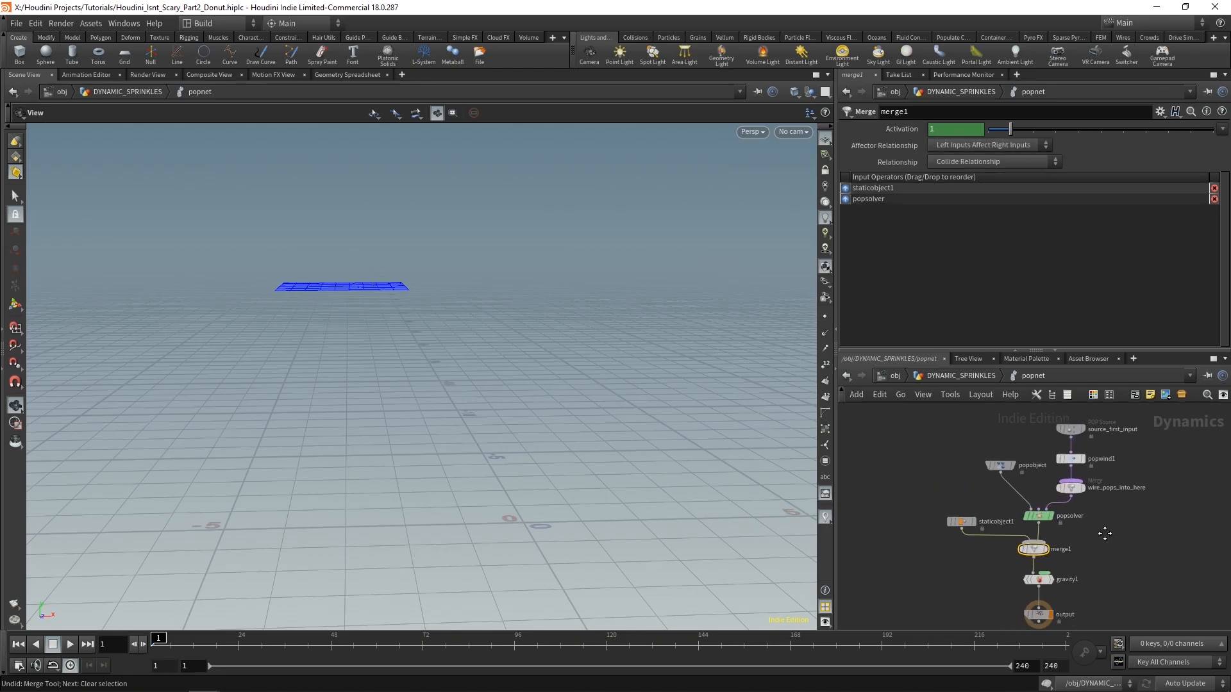
scroll(1124, 490, down, 1)
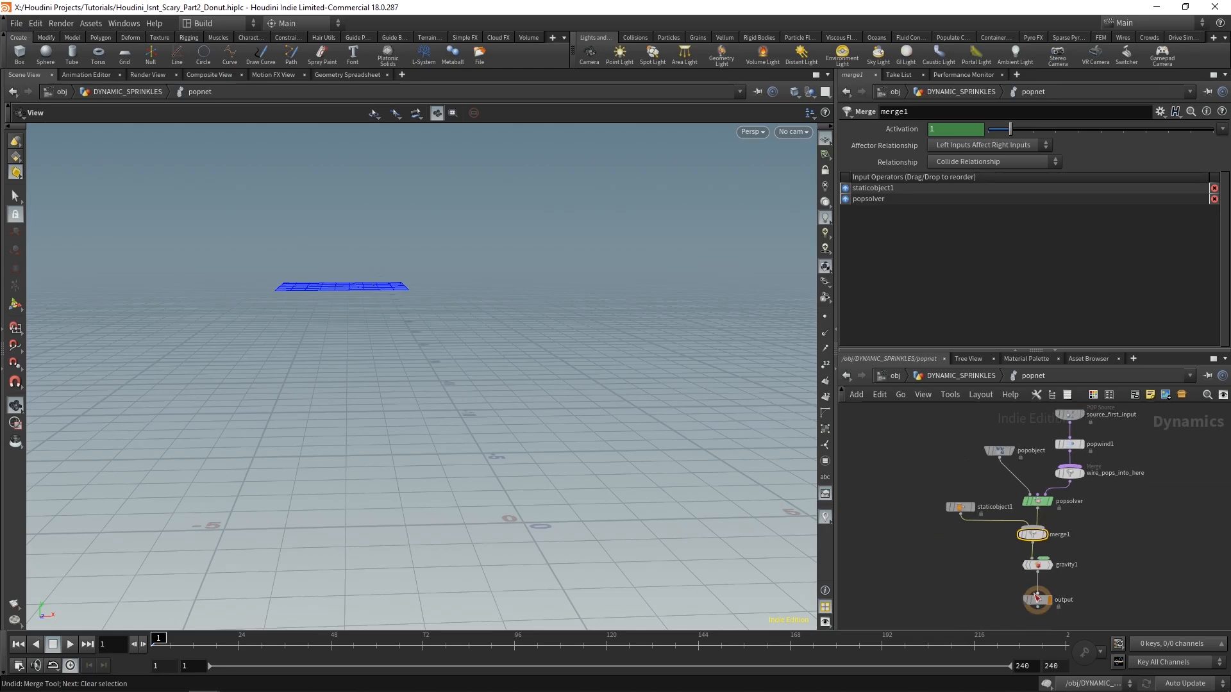
middle_drag(1126, 504, 1114, 509)
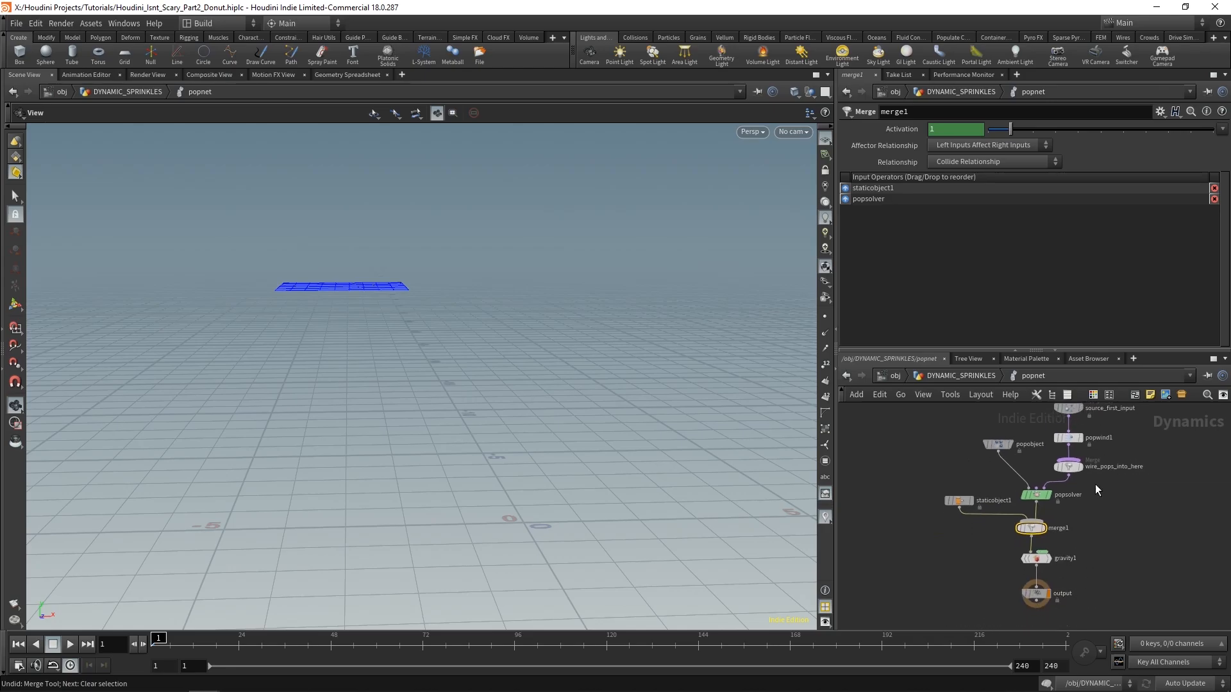
scroll(1048, 551, up, 2)
mouse_move(1028, 562)
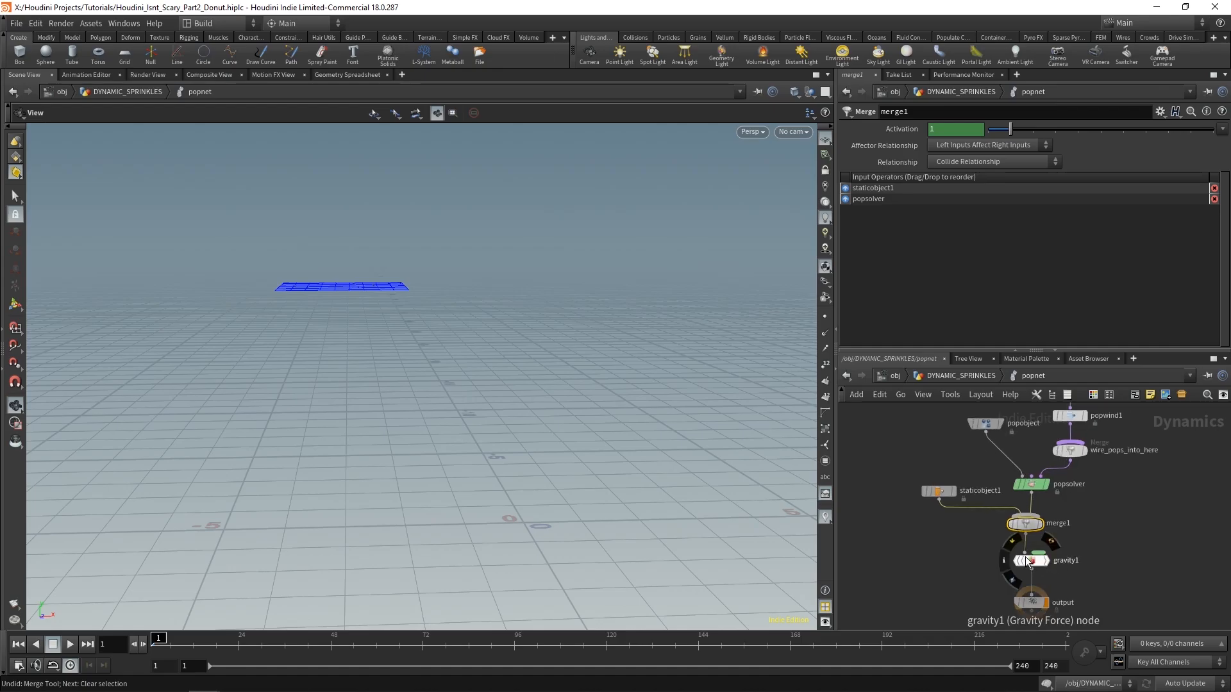
click(944, 490)
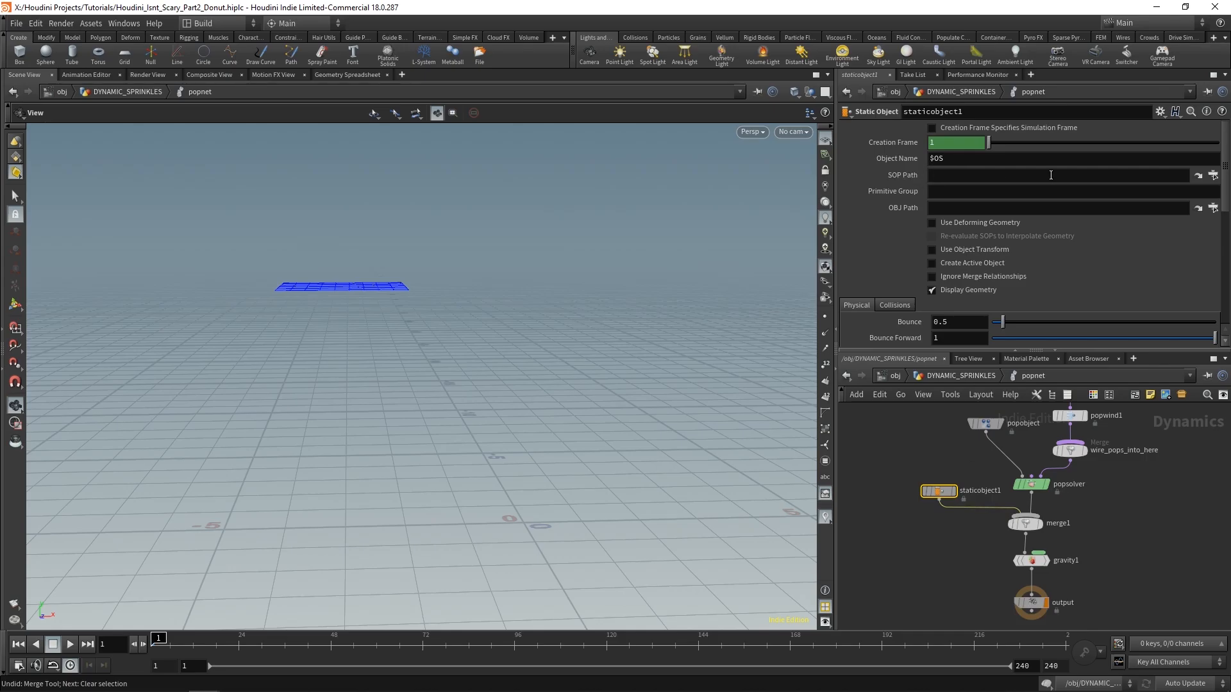
click(1212, 175)
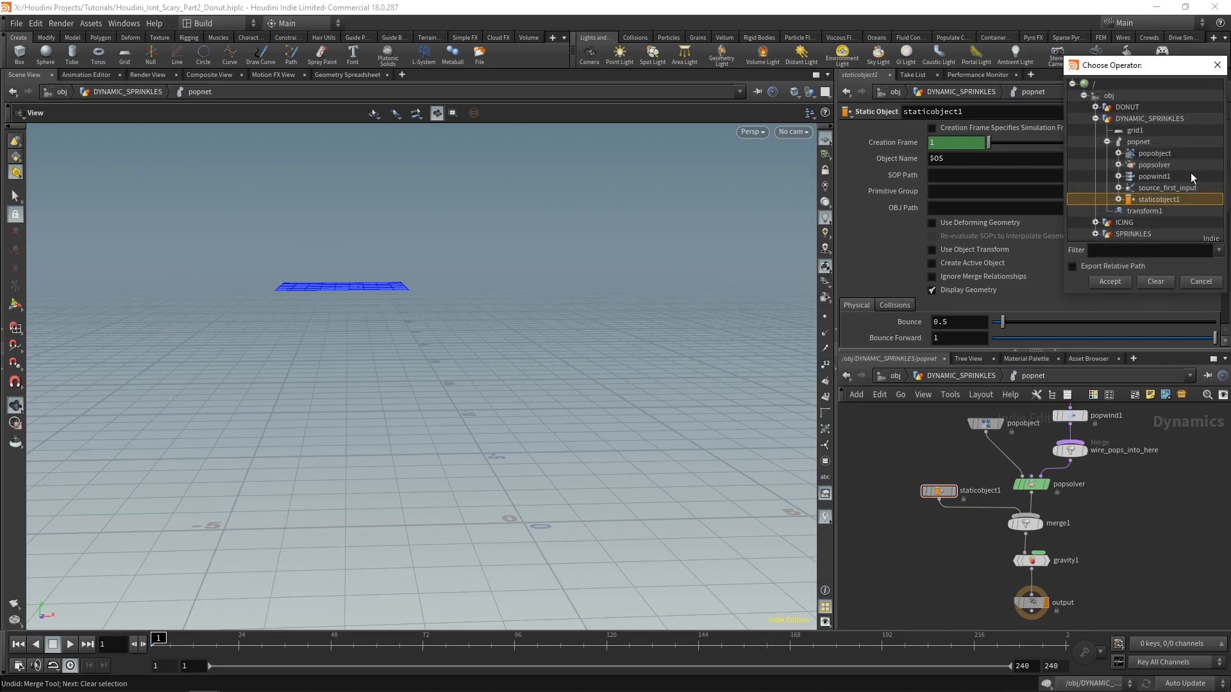
click(1095, 222)
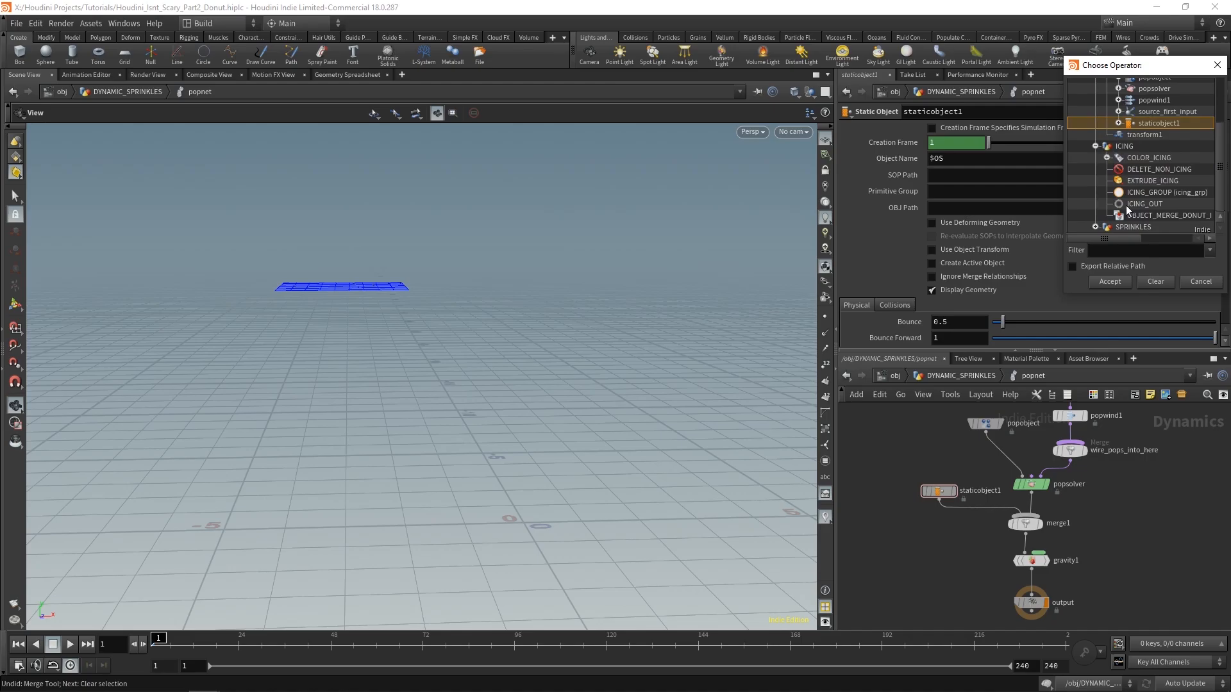
double_click(1133, 205)
mouse_move(551, 462)
mouse_down()
mouse_move(558, 435)
mouse_move(555, 481)
mouse_move(558, 462)
mouse_up()
scroll(595, 459, up, 1)
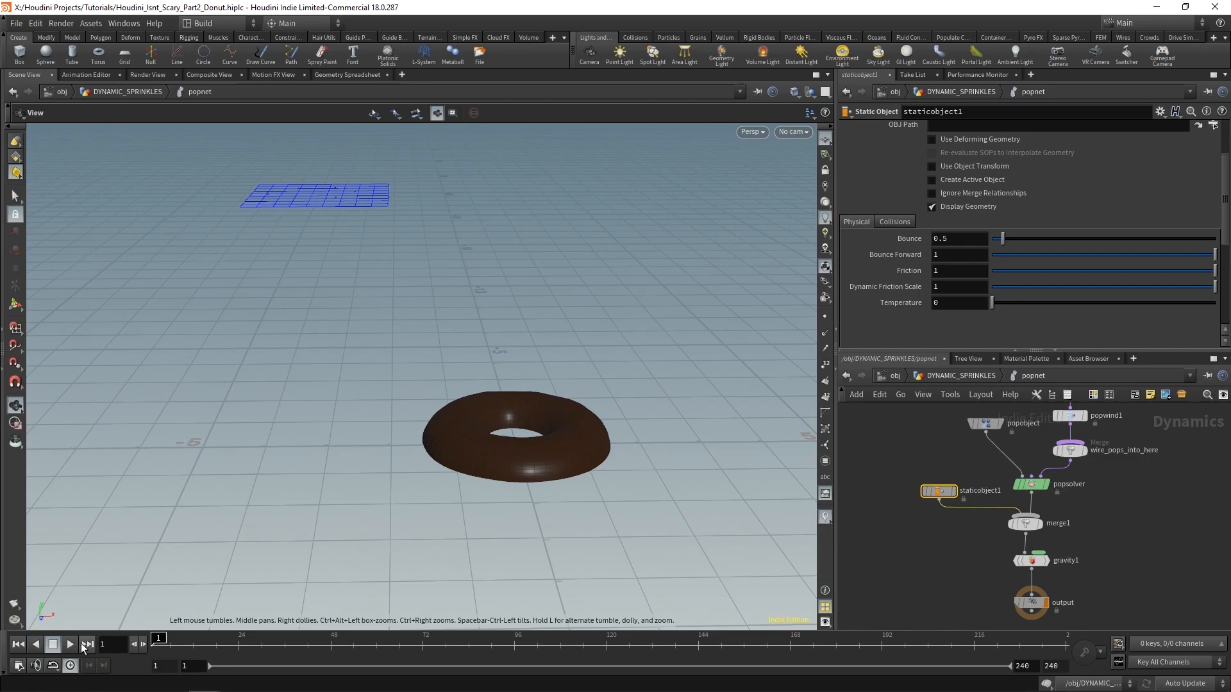
- Play the simulation and examine how the falling particles interact with the donut icing
click(72, 644)
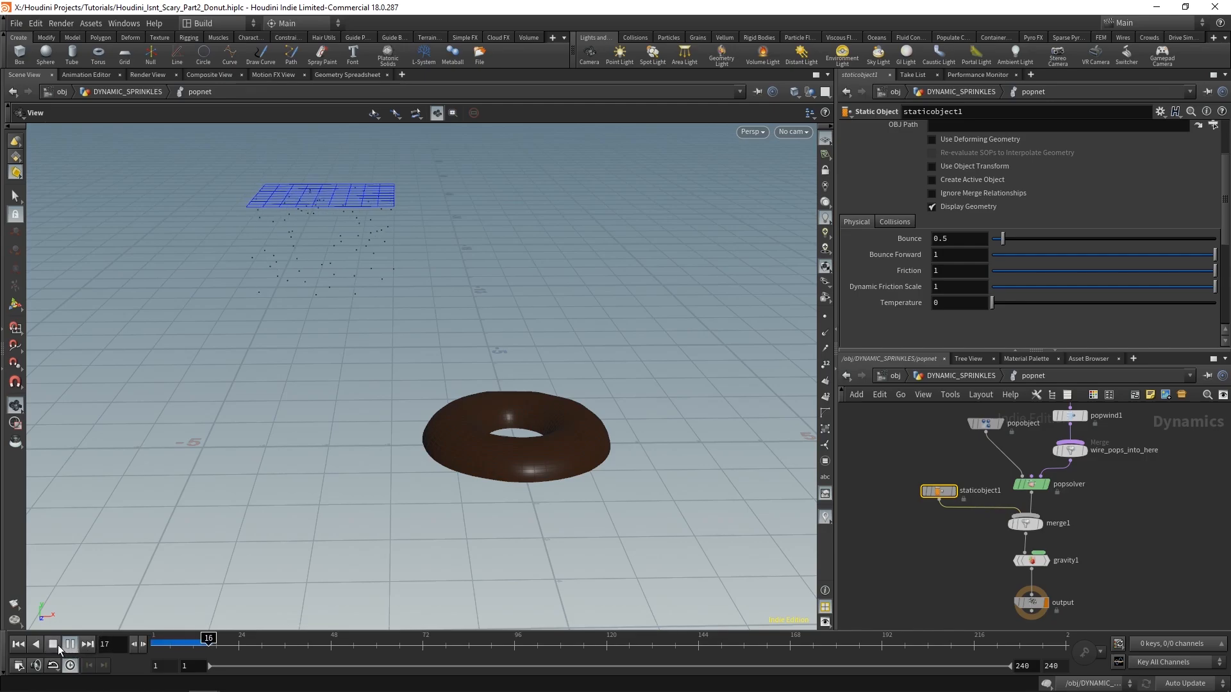
drag(513, 461, 502, 434)
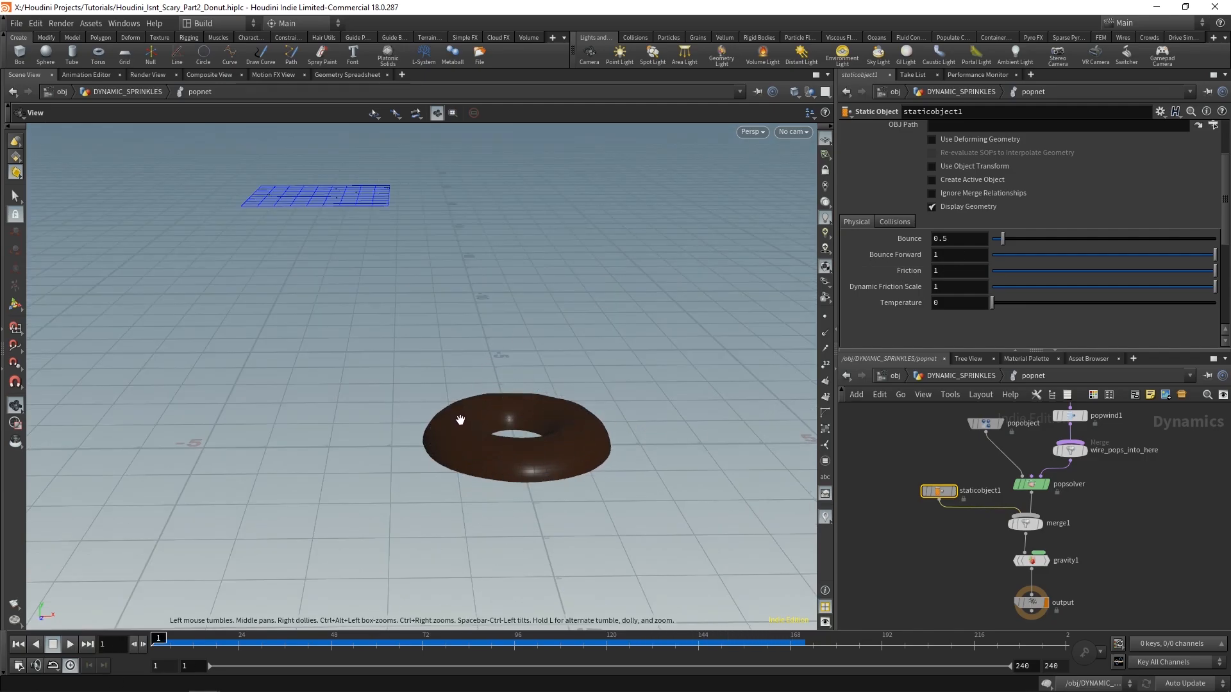
drag(460, 420, 541, 436)
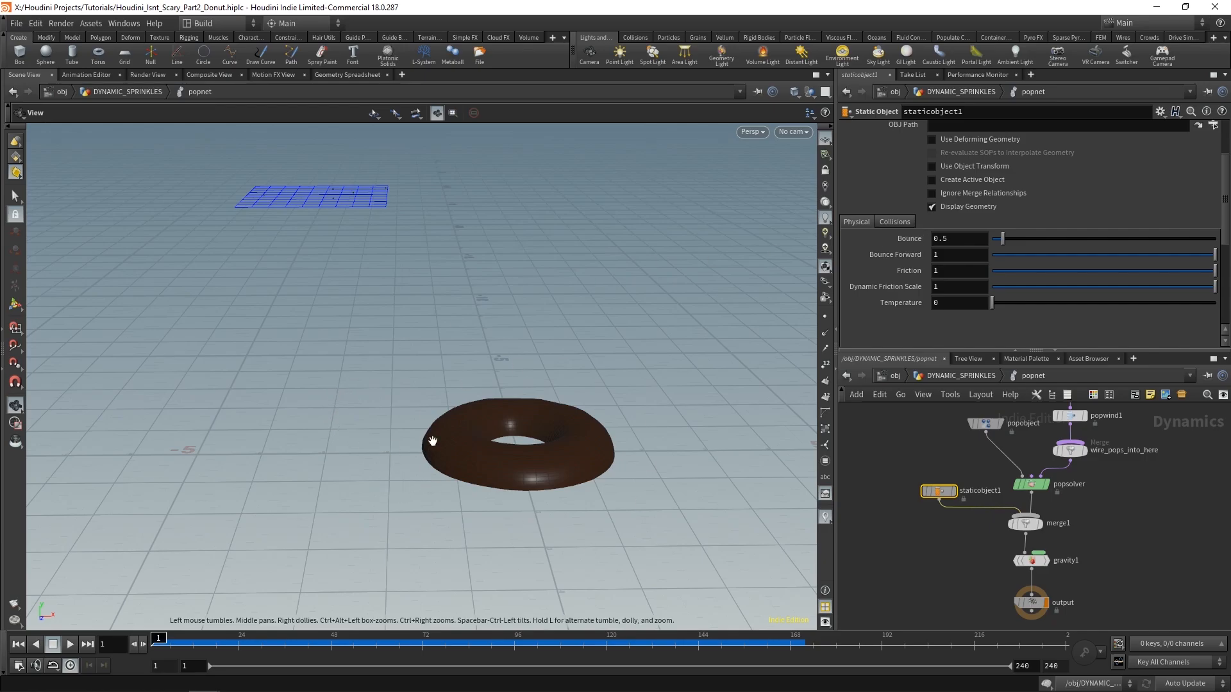
- Turn off Display Geometry for staticobject1 and enable the volume Collision Guide in its RBD Solver collision settings
scroll(923, 218, up, 1)
click(933, 224)
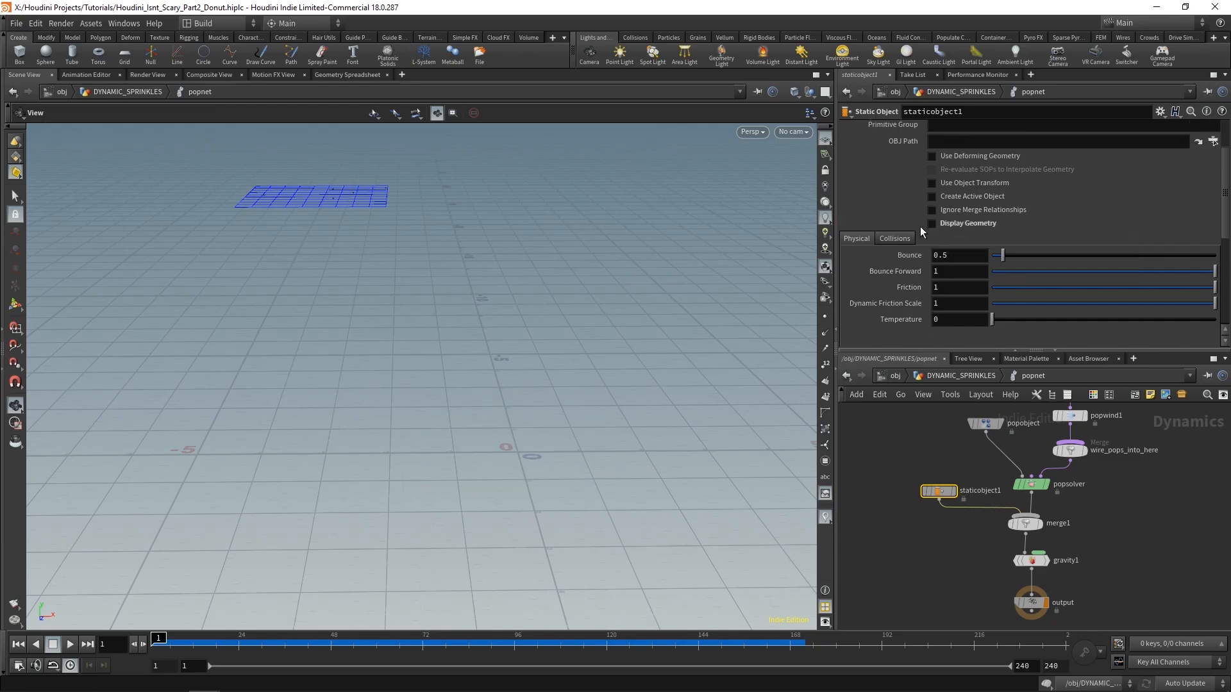
click(894, 239)
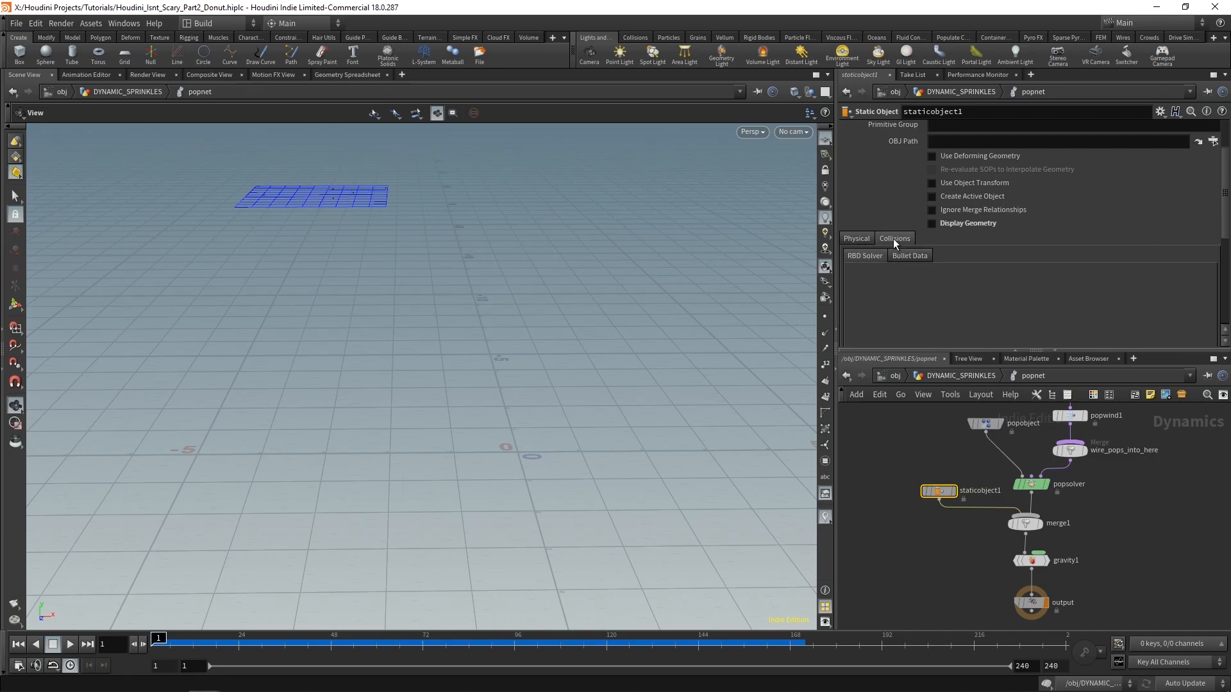
scroll(947, 217, down, 2)
scroll(947, 214, down, 5)
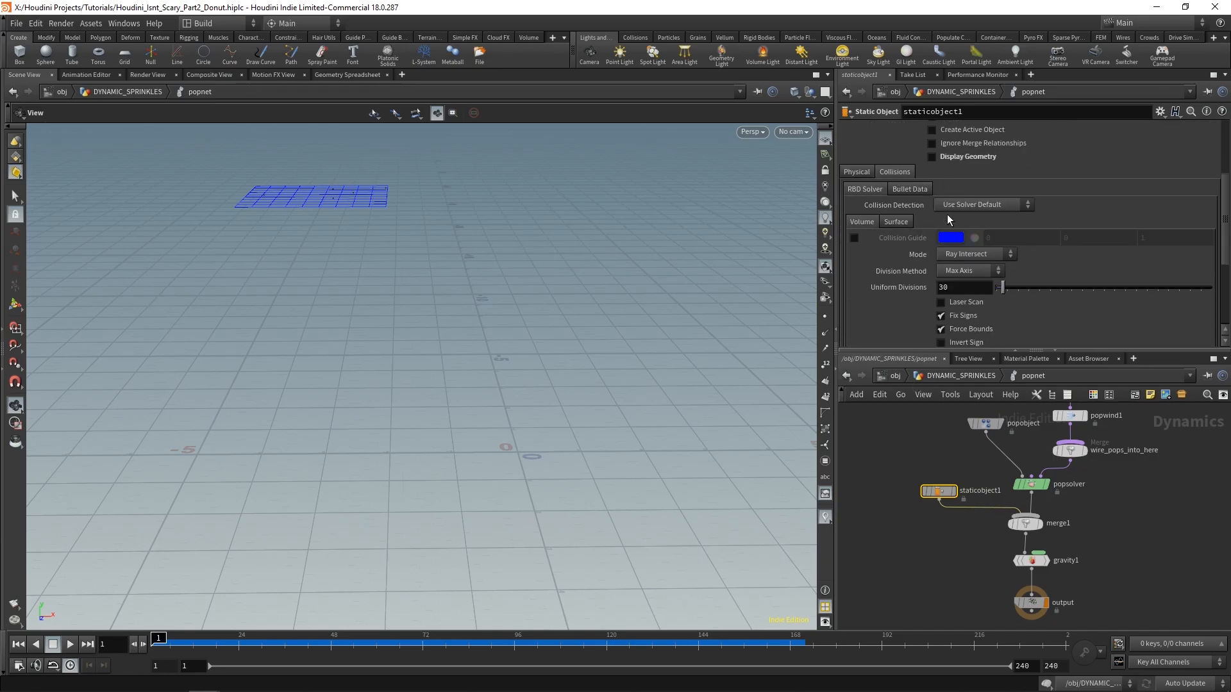
click(855, 188)
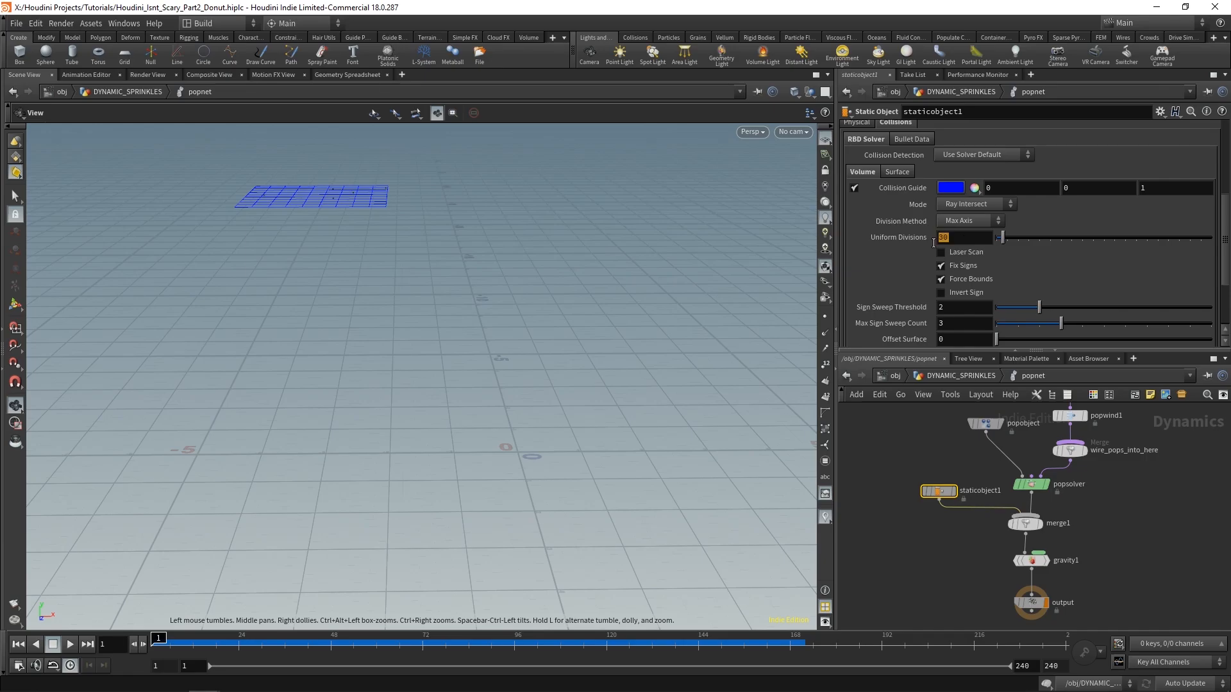
- Set the volume collision of staticobject1 to 150 Uniform Divisions and an Offset Surface of 0.01
text(0)
key(Return)
scroll(914, 193, down, 3)
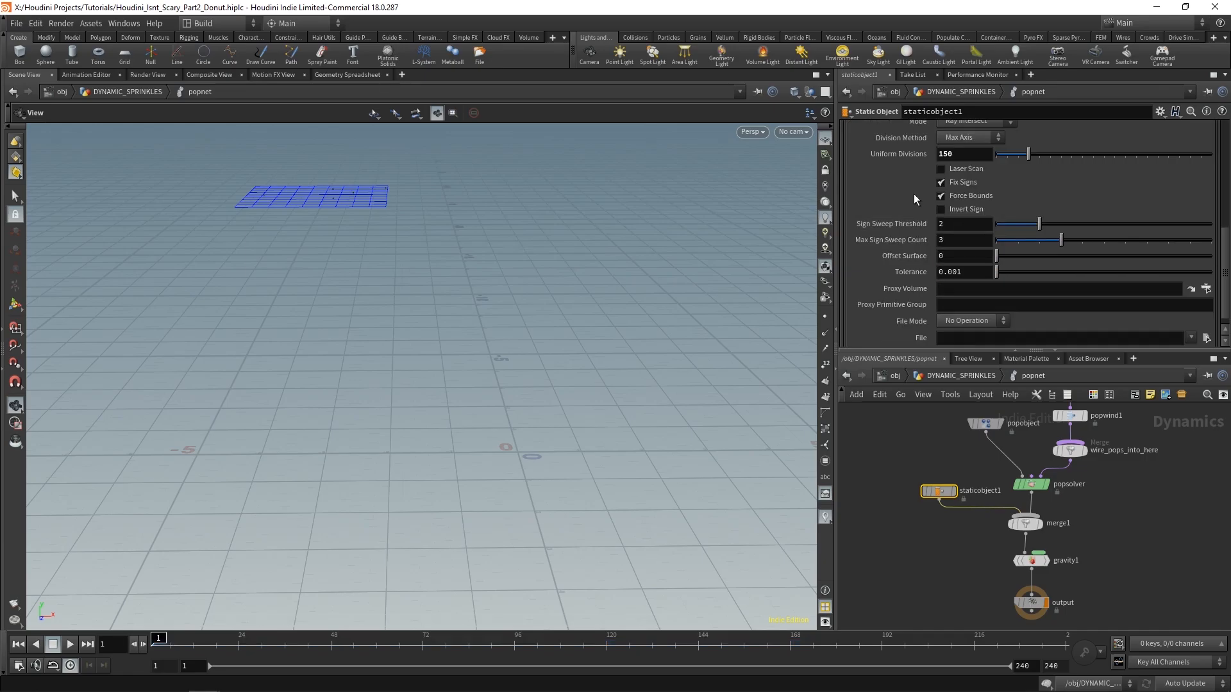
click(927, 255)
text(0.0)
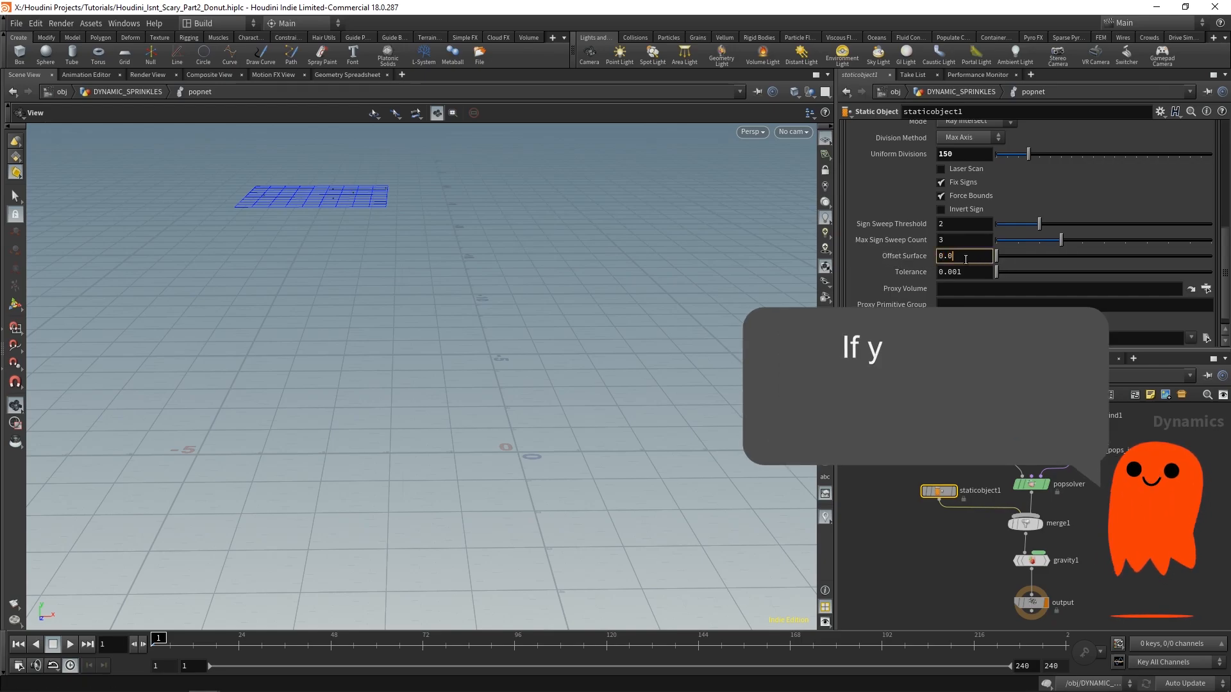
text(1)
key(Return)
- Inspect the collision shape of the donut, disable the Collision Guide and turn Display Geometry back on for staticobject1
mouse_move(497, 449)
mouse_down()
mouse_move(506, 514)
mouse_move(489, 431)
mouse_move(490, 462)
mouse_up()
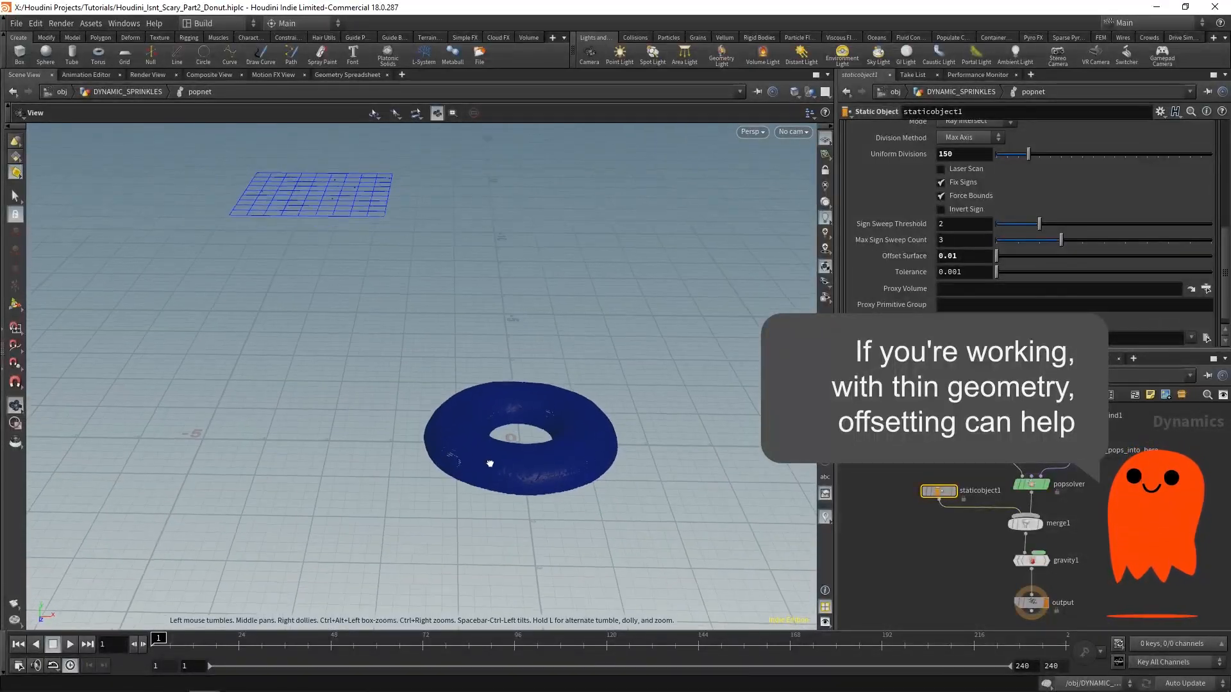
scroll(922, 258, up, 3)
scroll(871, 258, up, 5)
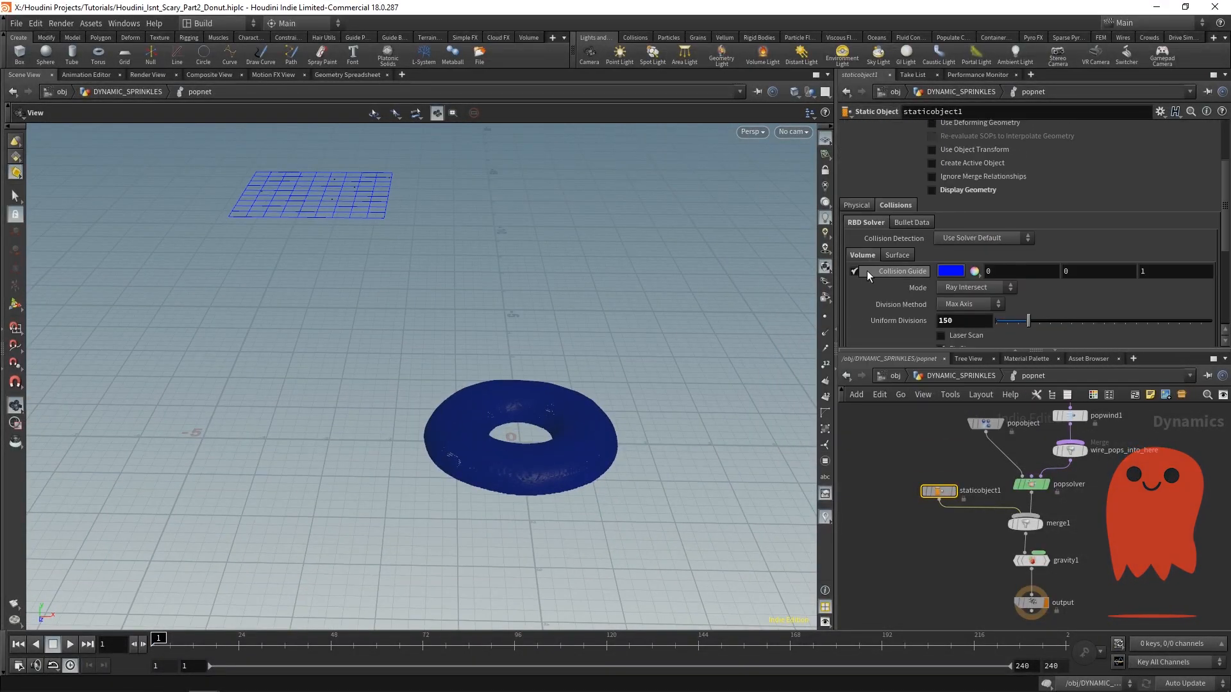
click(854, 272)
scroll(899, 271, up, 2)
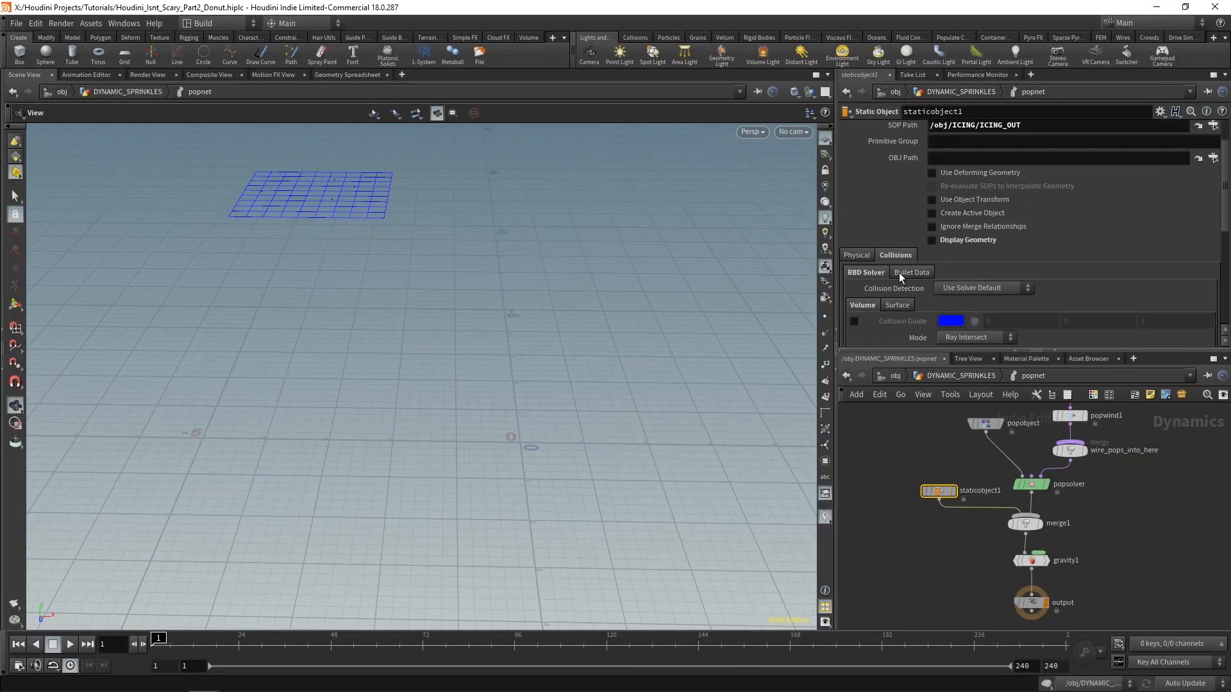
click(931, 240)
- Play the simulation and examine from several angles how the particles collide with the icing, then rewind to frame 1
drag(533, 347, 540, 314)
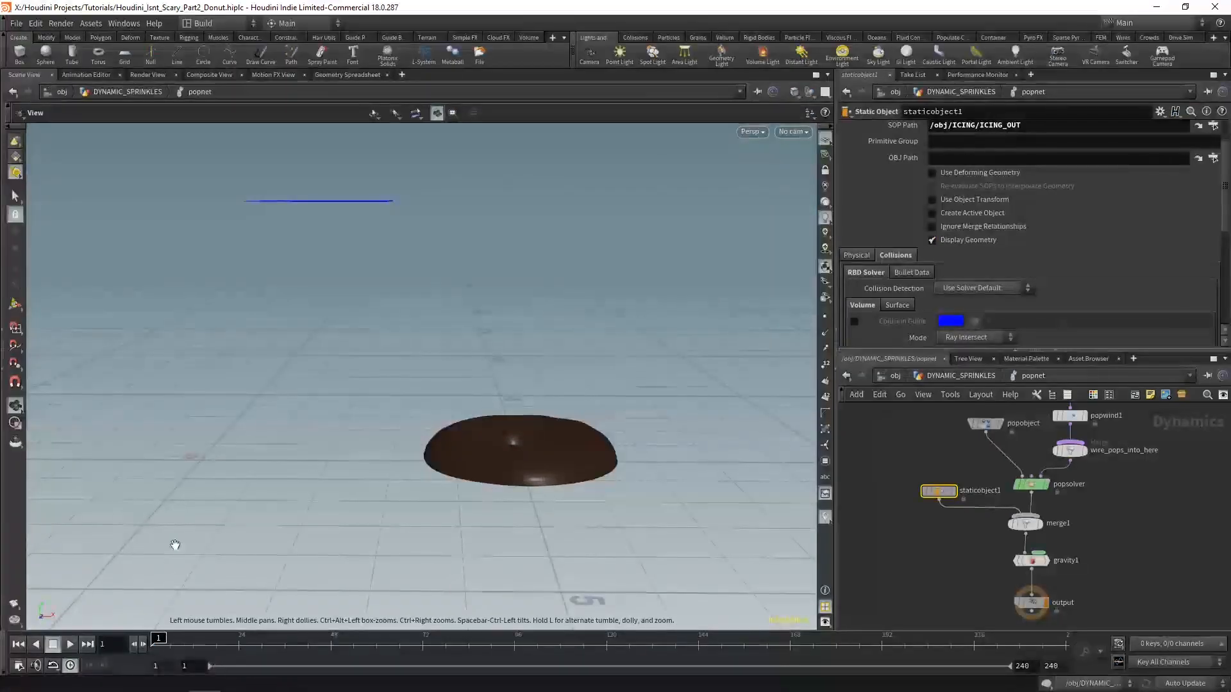
key(Up)
mouse_move(456, 401)
mouse_down()
mouse_move(433, 444)
mouse_move(462, 421)
mouse_up()
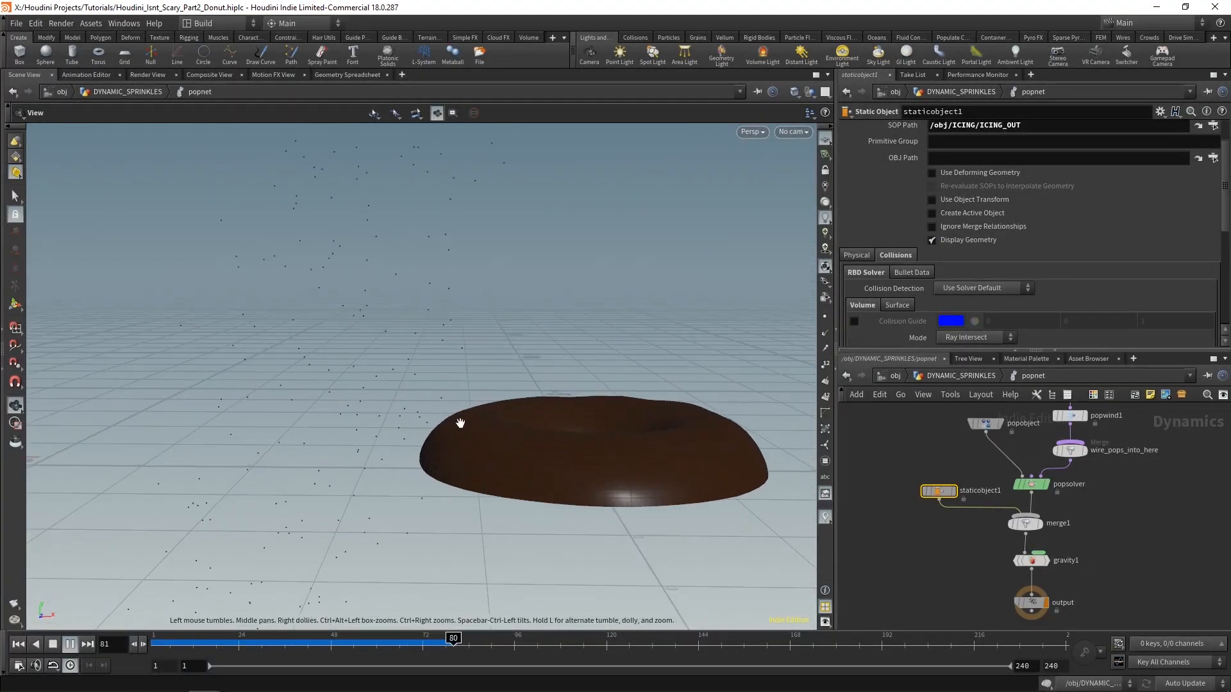
scroll(489, 442, up, 2)
middle_drag(489, 442, 489, 390)
scroll(453, 393, up, 3)
scroll(327, 367, down, 8)
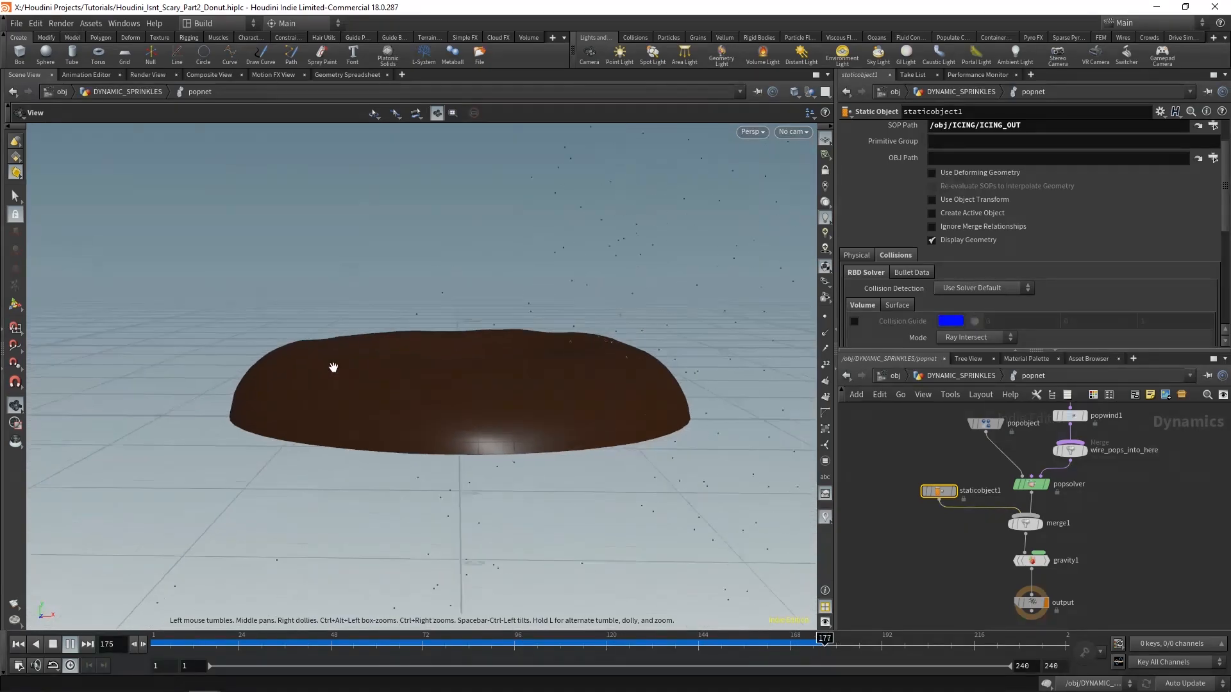
drag(341, 365, 422, 425)
drag(257, 639, 121, 634)
middle_drag(327, 354, 395, 391)
drag(395, 390, 392, 347)
- Rearrange the source and wind nodes above popsolver to open up space between popwind1 and wire_pops_into_here
middle_drag(1136, 467, 1068, 522)
scroll(1108, 482, down, 2)
scroll(1075, 485, up, 1)
drag(1123, 521, 1071, 535)
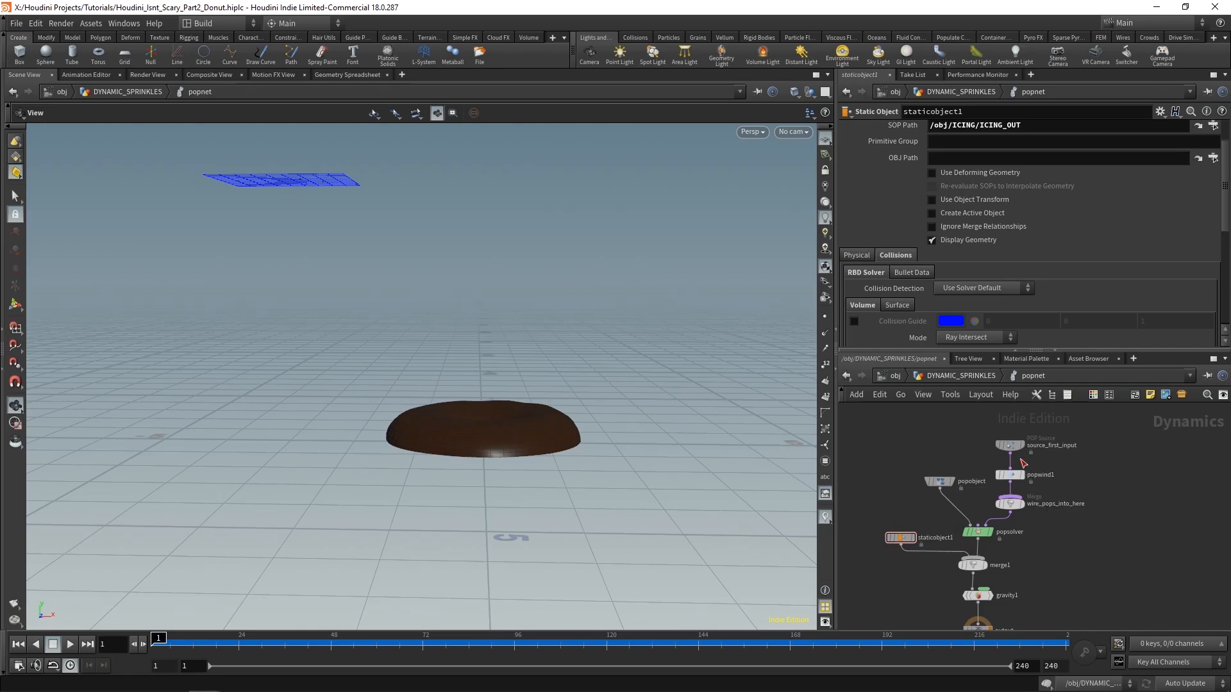
drag(1125, 504, 999, 441)
mouse_move(1014, 504)
mouse_down()
mouse_move(1029, 482)
mouse_move(1030, 495)
mouse_up()
click(1052, 498)
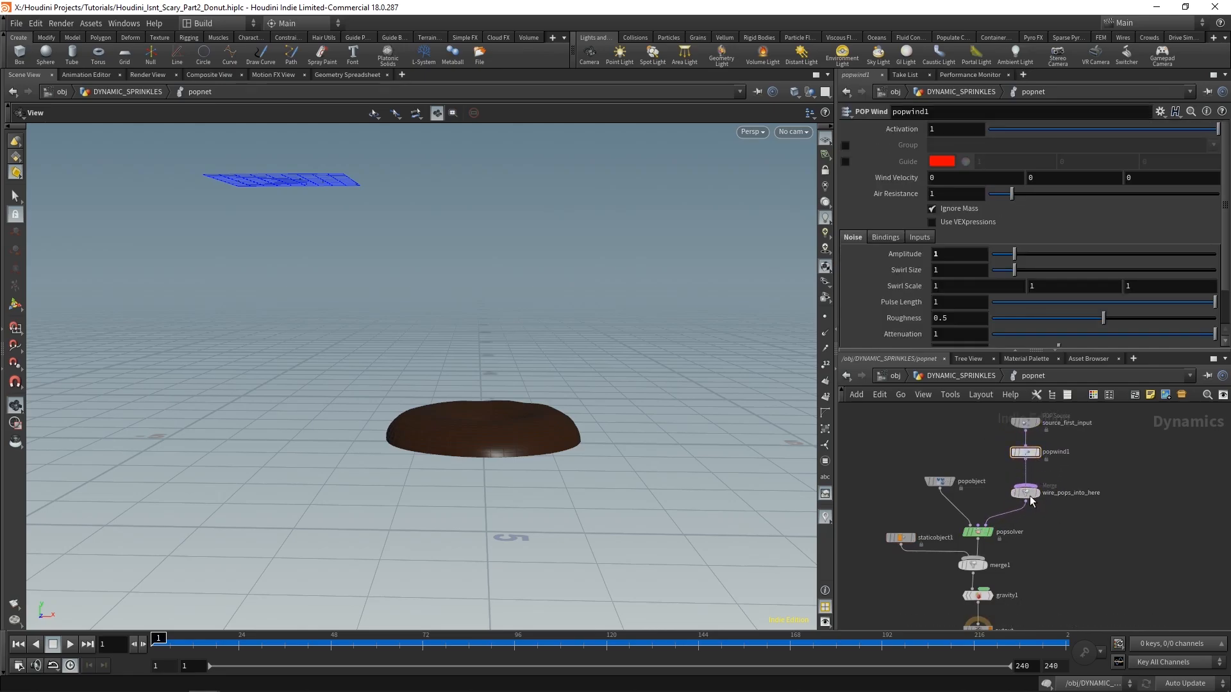
- Insert a POP Collision Behavior node between popwind1 and wire_pops_into_here and set its Response to Stick
scroll(1032, 504, up, 3)
middle_drag(1033, 498, 1051, 505)
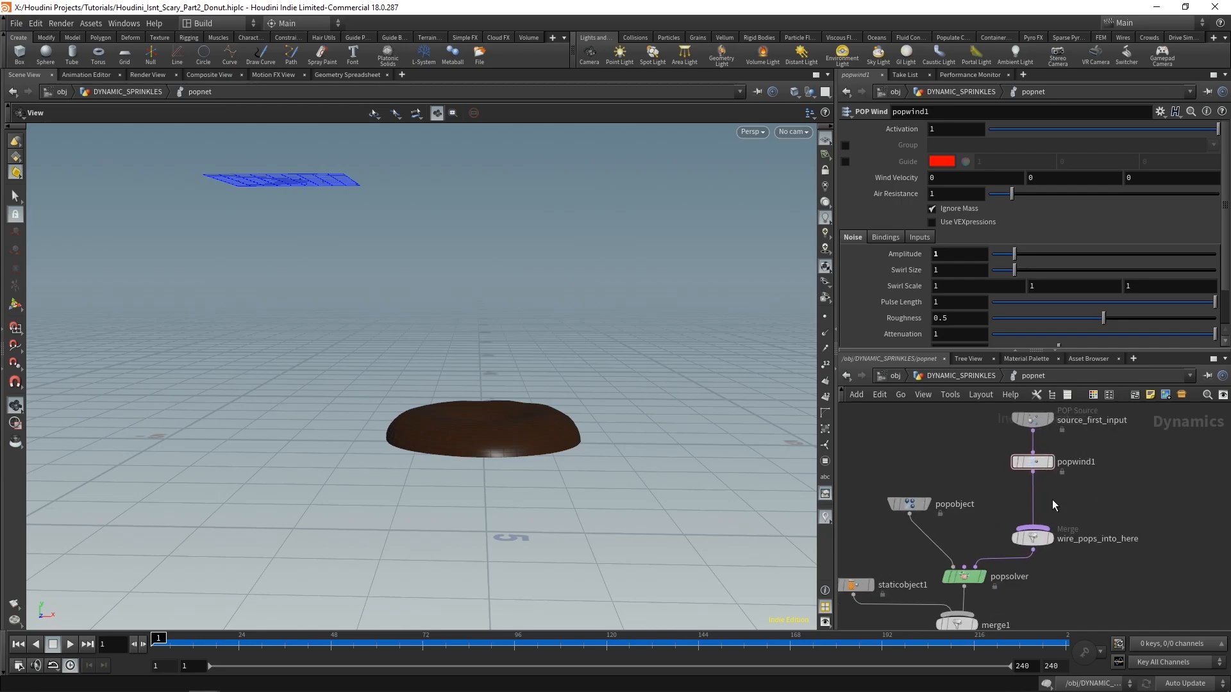
key(Tab)
key(Escape)
key(Tab)
text(collision b)
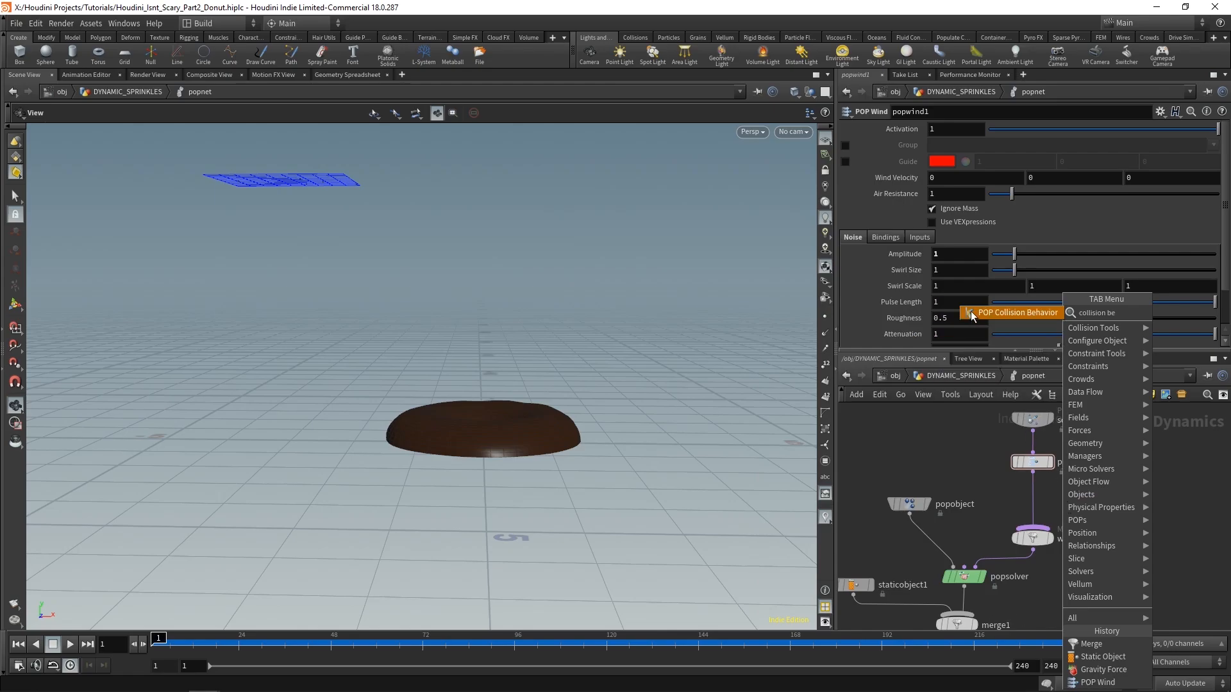
click(974, 313)
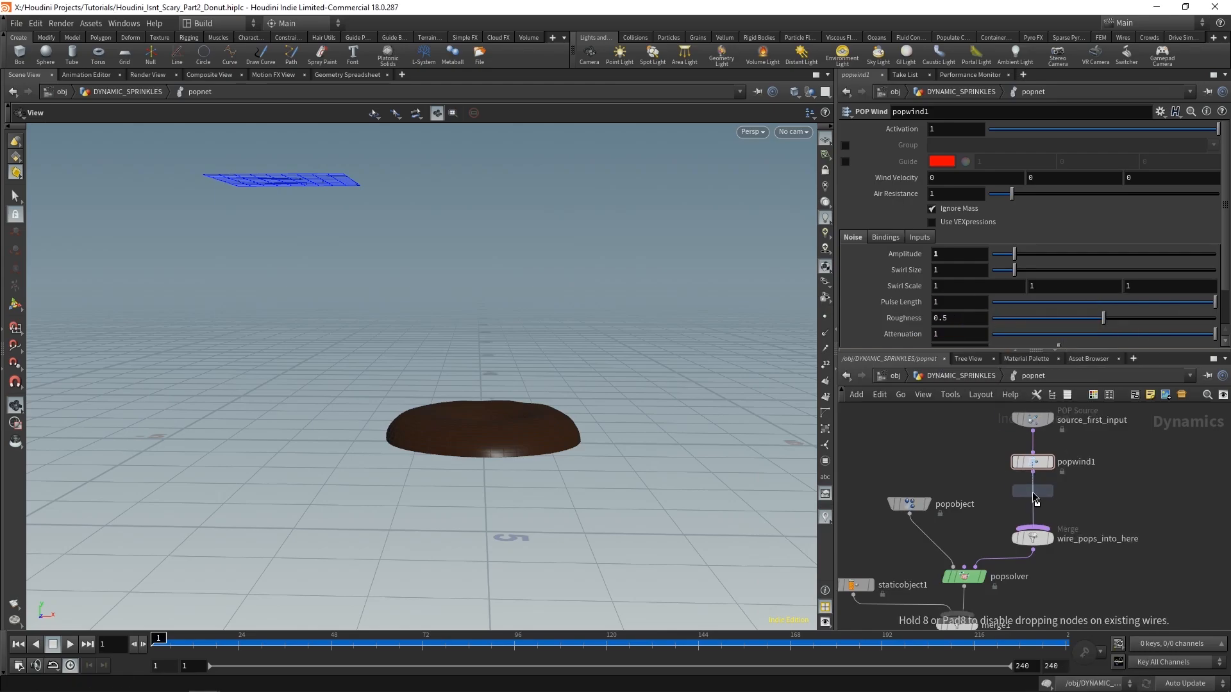
click(1032, 491)
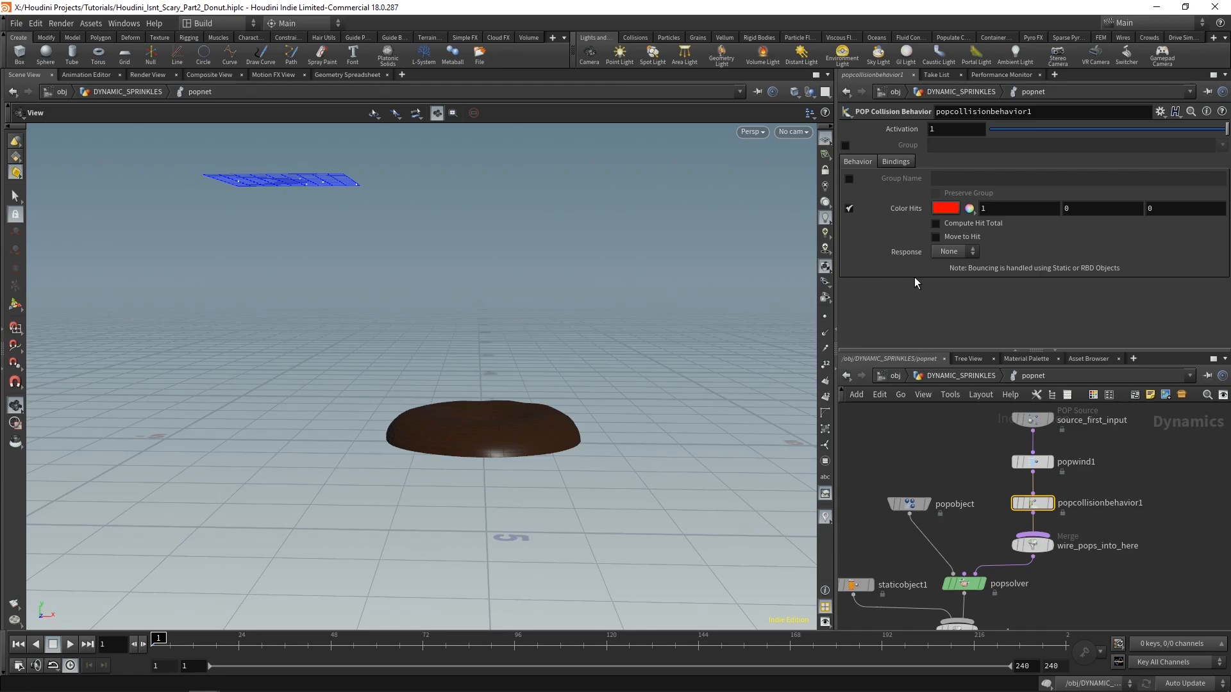
click(946, 252)
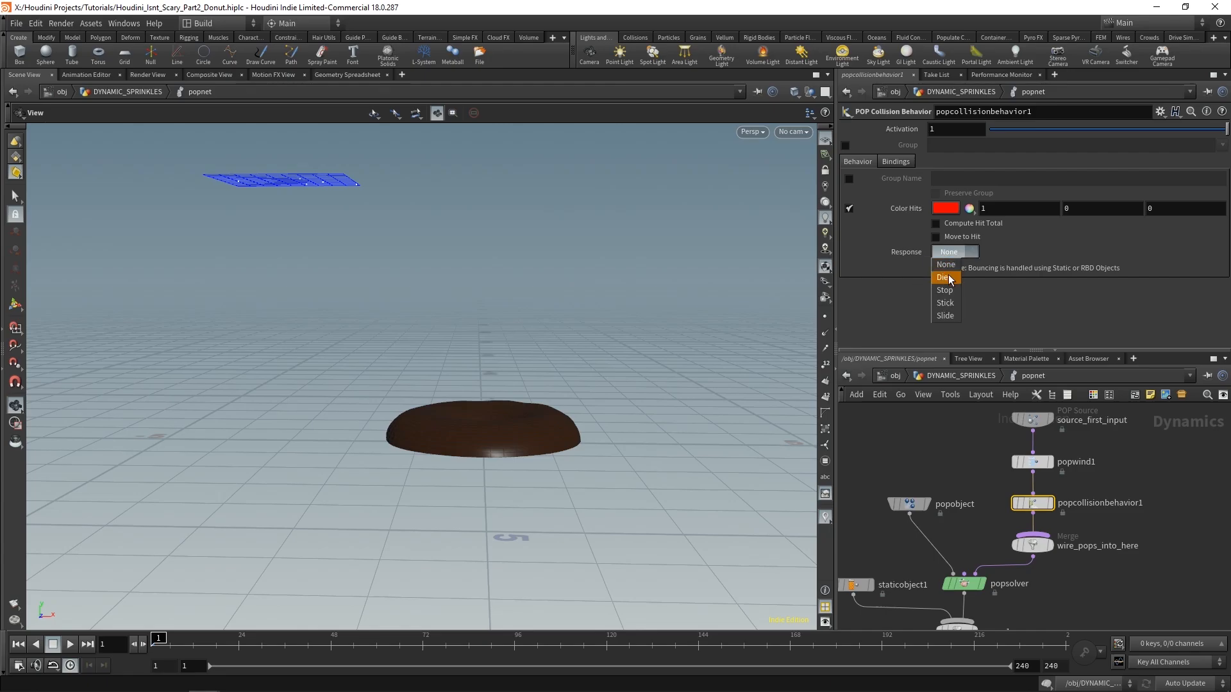
click(945, 303)
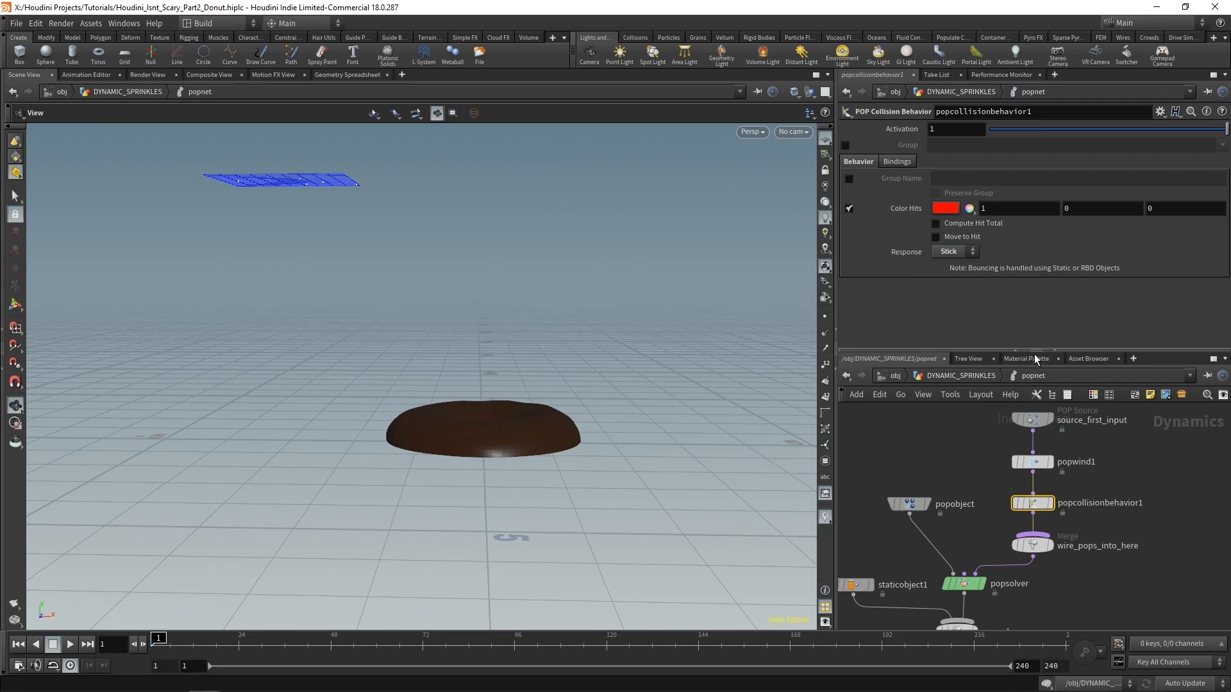
- Enable Add Hit Attributes in the Collision Behavior settings of popsolver
scroll(1137, 505, down, 5)
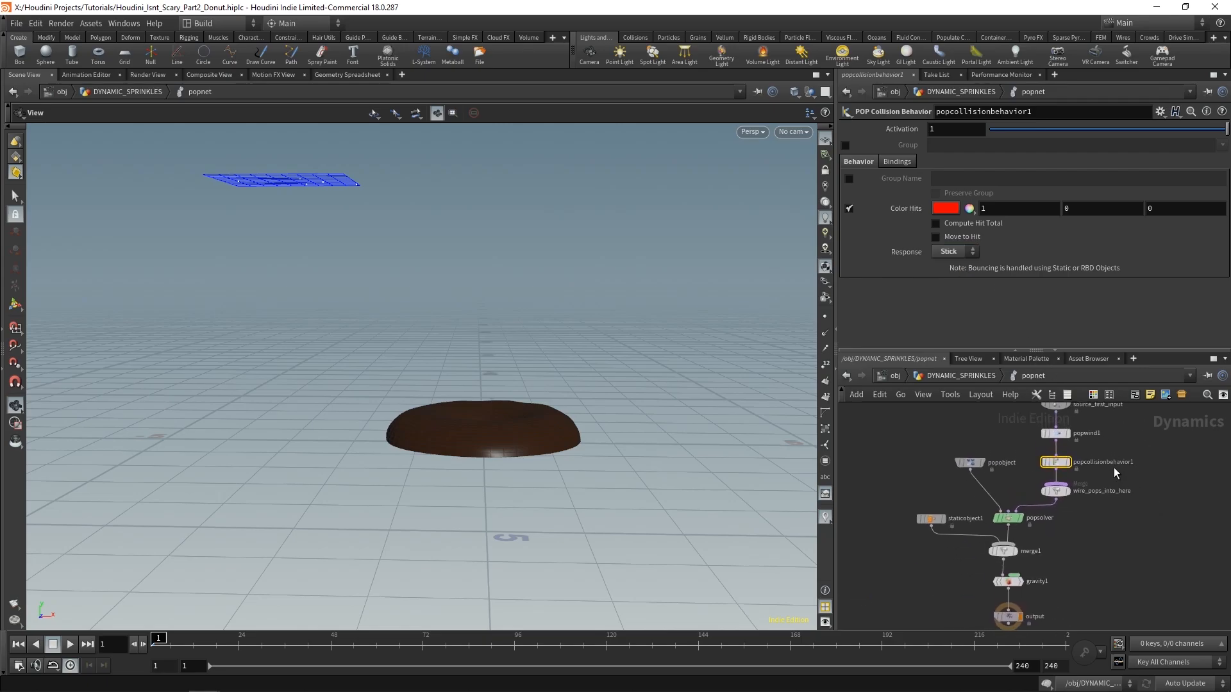
scroll(1114, 467, up, 2)
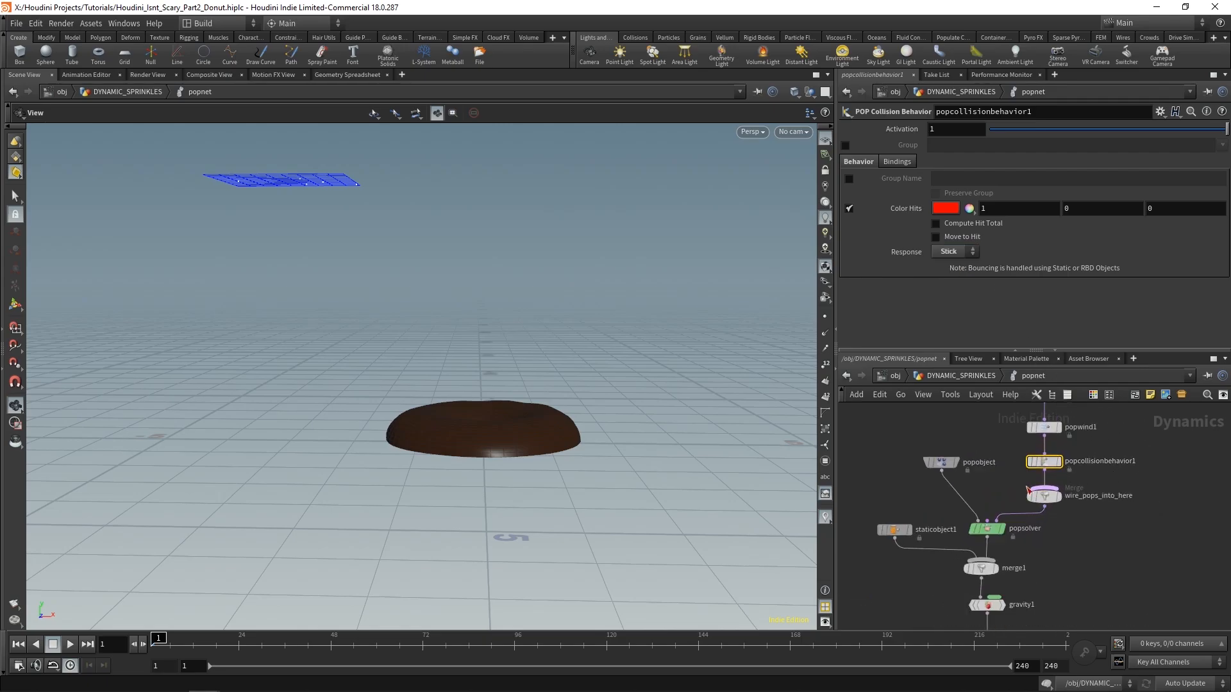
click(986, 532)
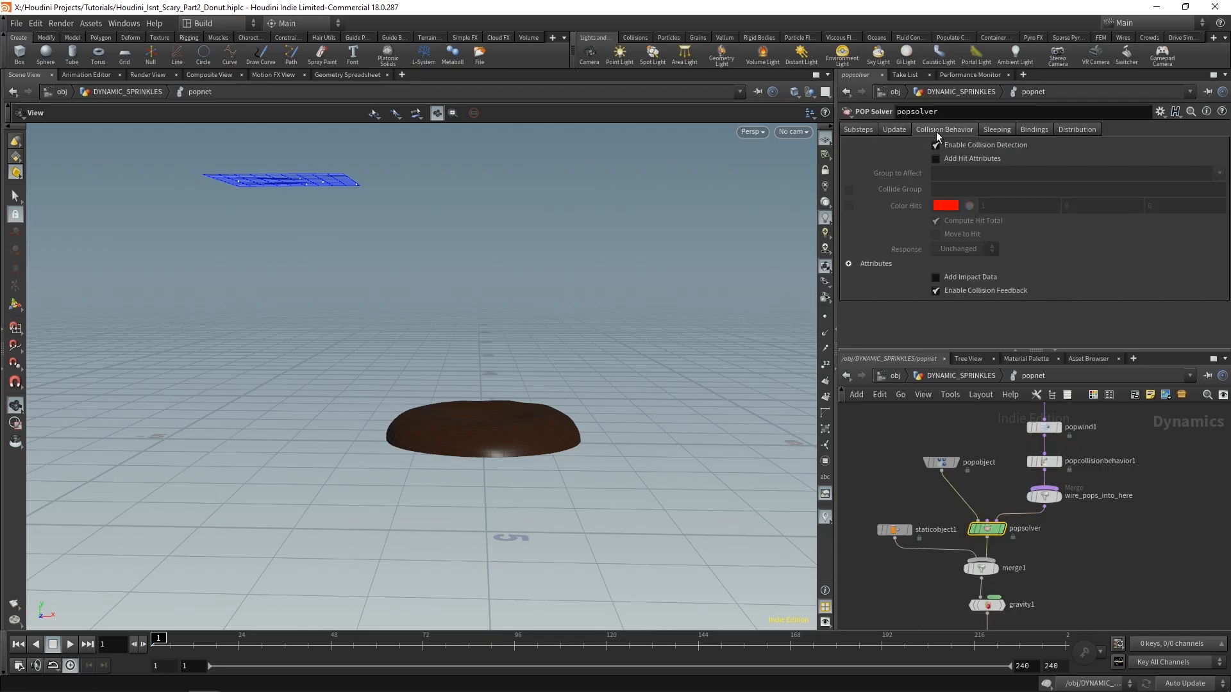
click(936, 160)
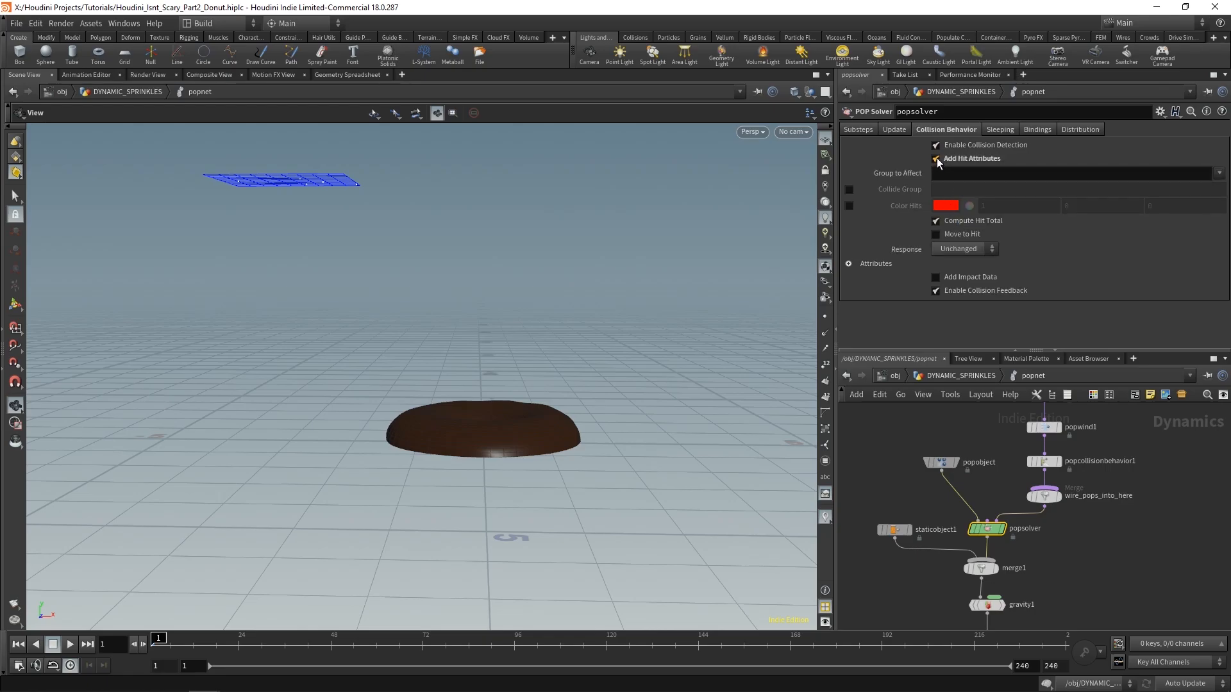
- Play the simulation, examine how the particles behave on the icing from several angles, and review the popcollisionbehavior1 settings
click(71, 645)
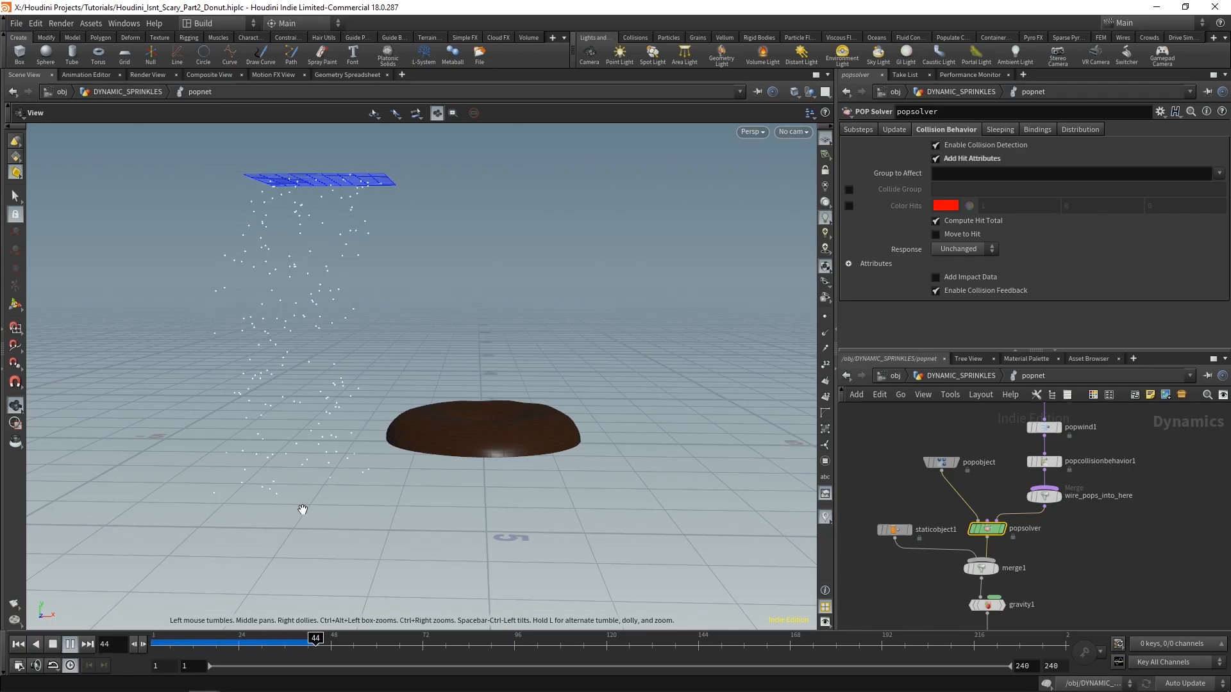
drag(434, 425, 470, 453)
right_drag(351, 421, 494, 398)
drag(494, 398, 588, 385)
right_drag(587, 384, 475, 353)
drag(474, 353, 652, 402)
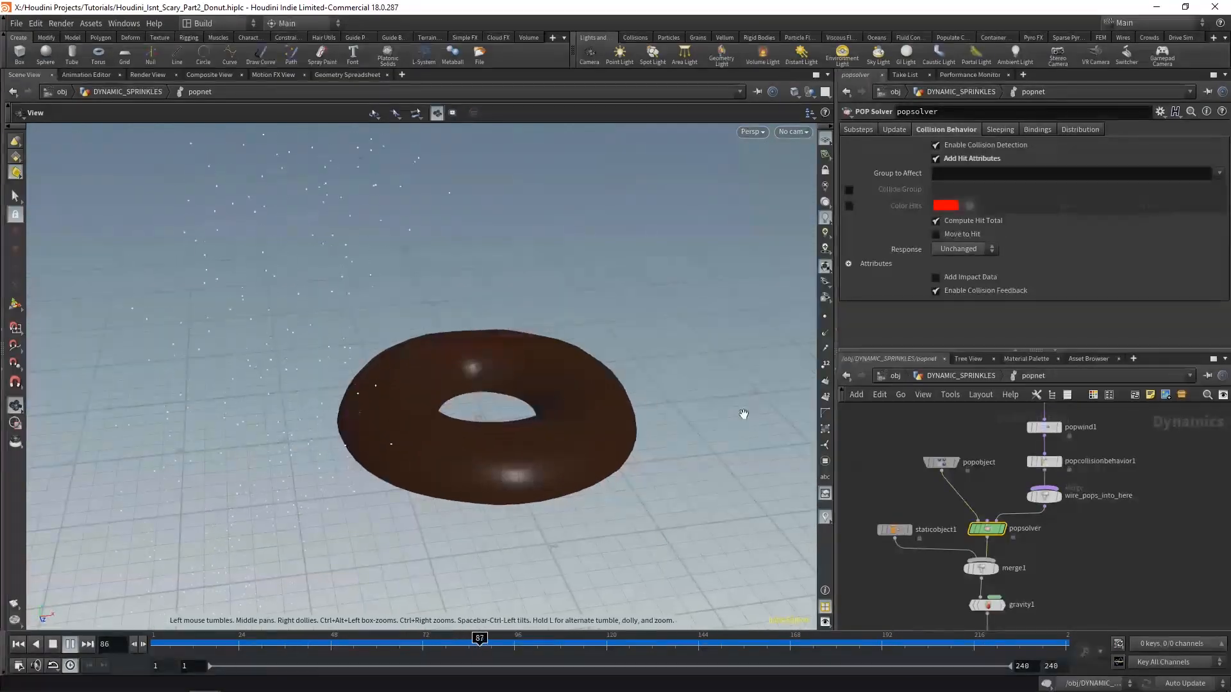
click(1044, 460)
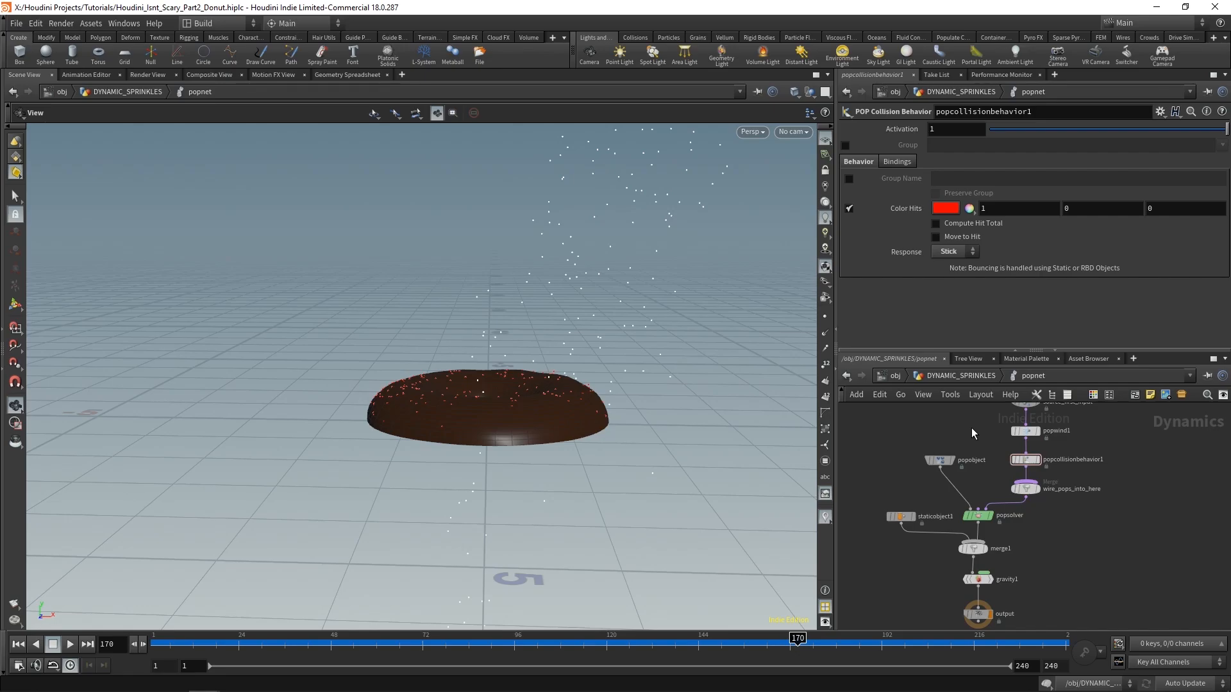
scroll(967, 428, down, 1)
middle_drag(1067, 478, 1086, 528)
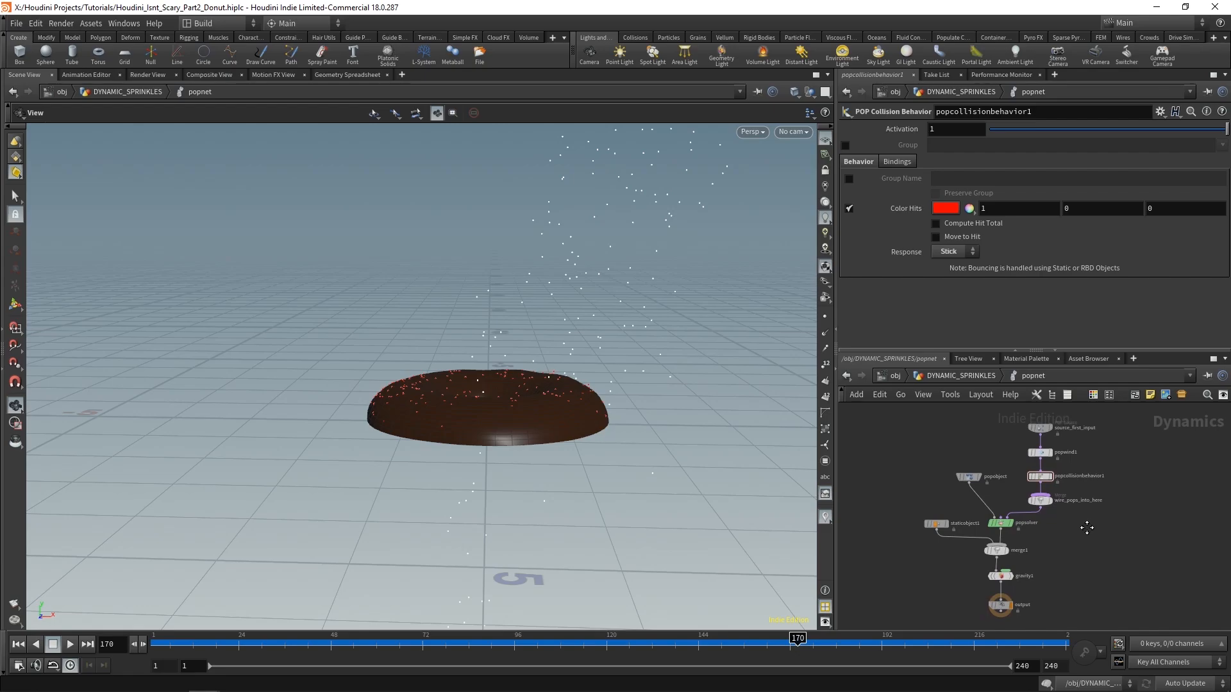
- Go up to the DYNAMIC_SPRINKLES level and hide the other objects in the viewport
click(982, 377)
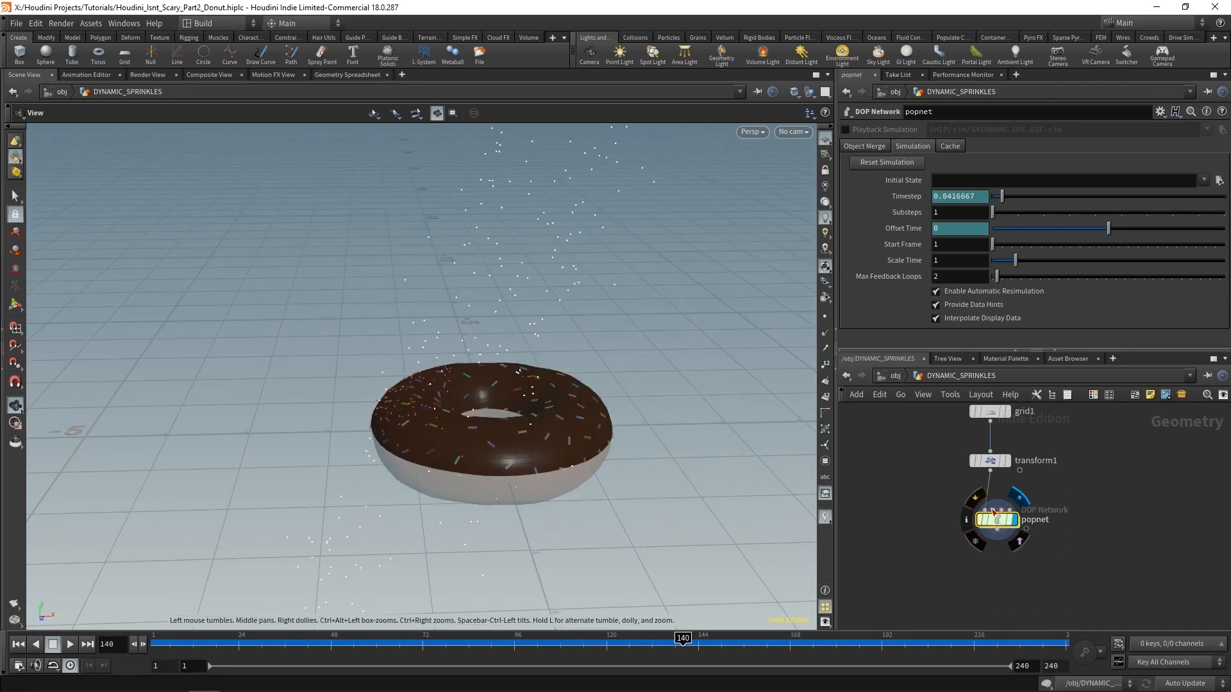
click(811, 94)
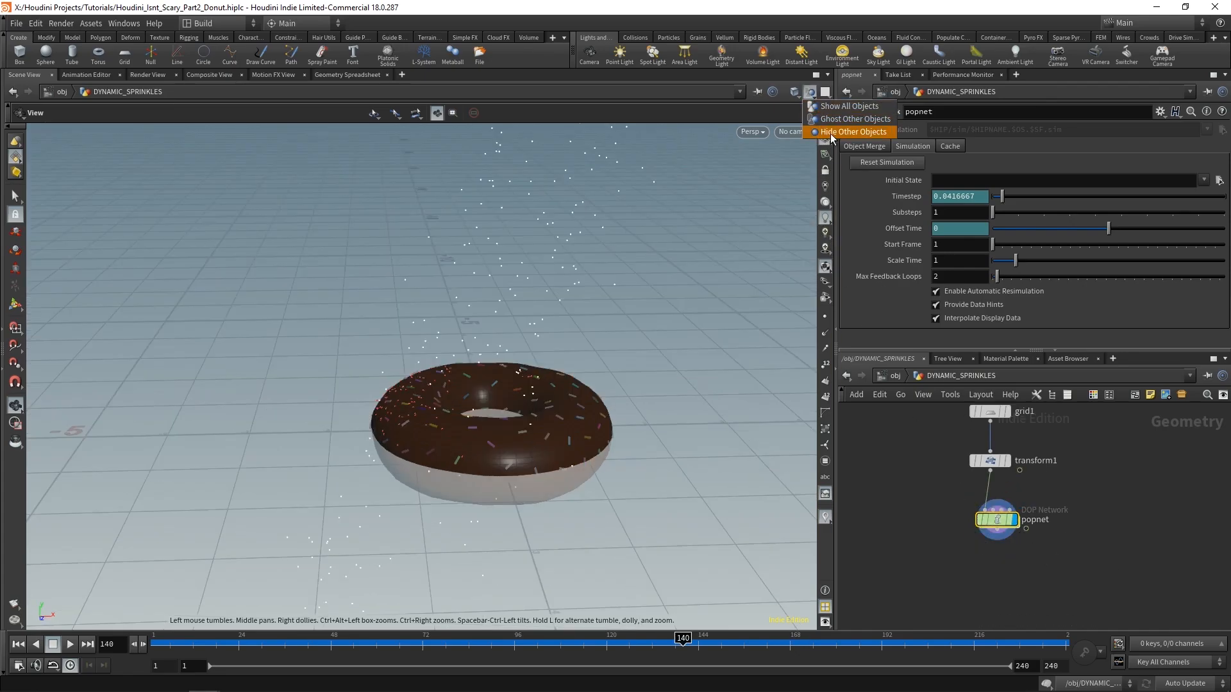
click(852, 132)
drag(513, 397, 474, 408)
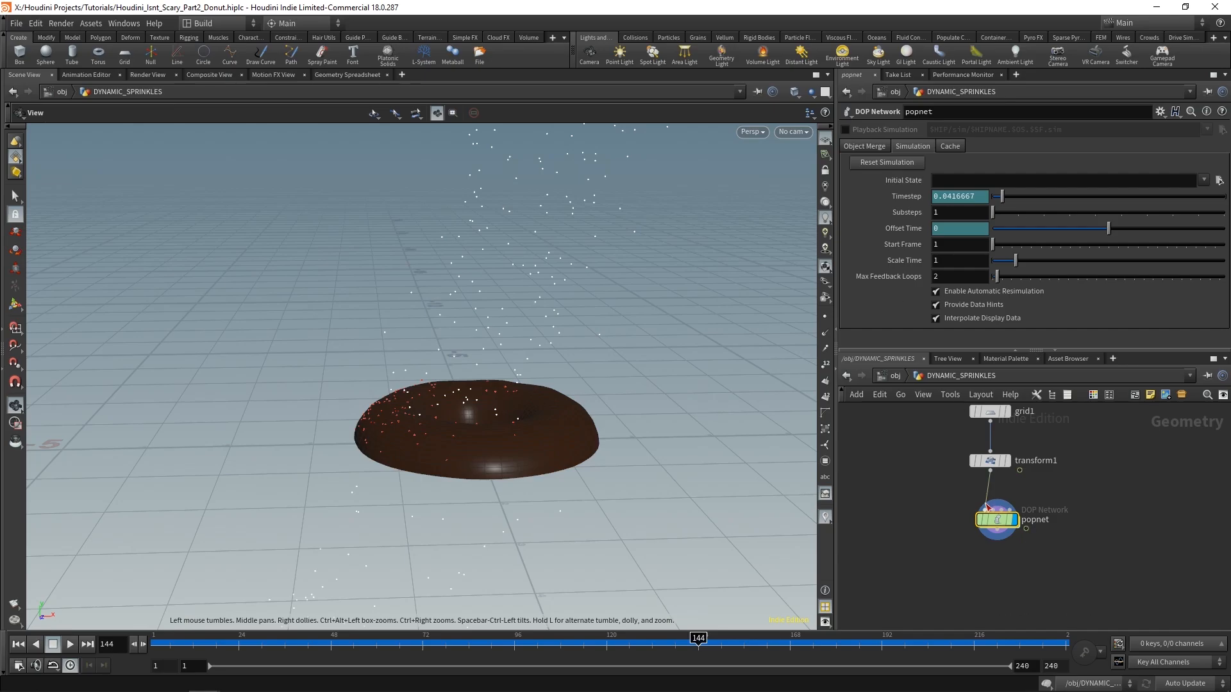
- Review popnet's Object Merge settings and check the name of the POP Object node inside the network
click(875, 147)
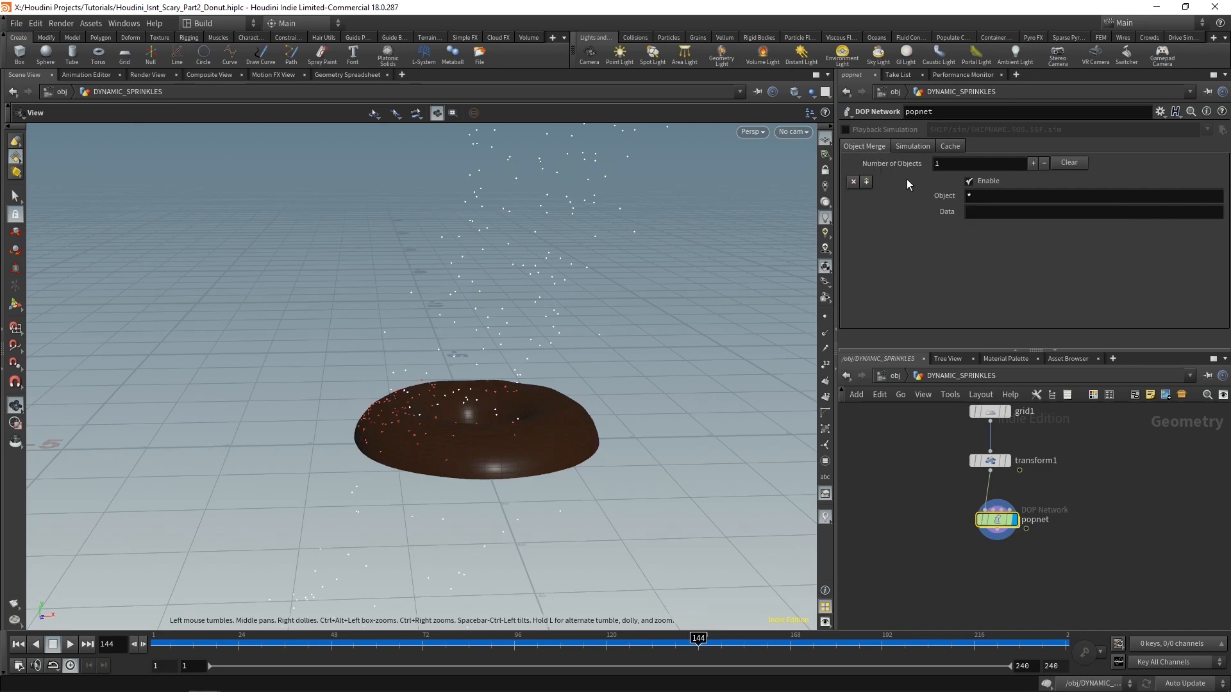
double_click(968, 195)
click(980, 255)
drag(984, 196, 964, 196)
click(1109, 469)
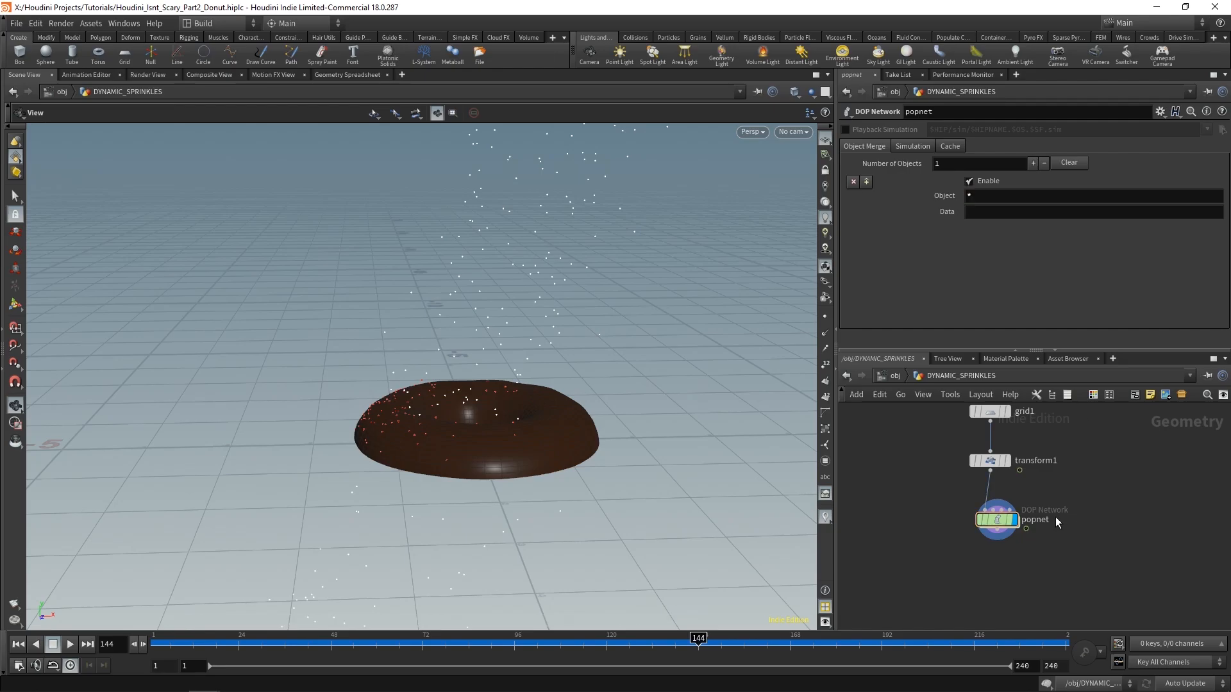
mouse_move(1004, 524)
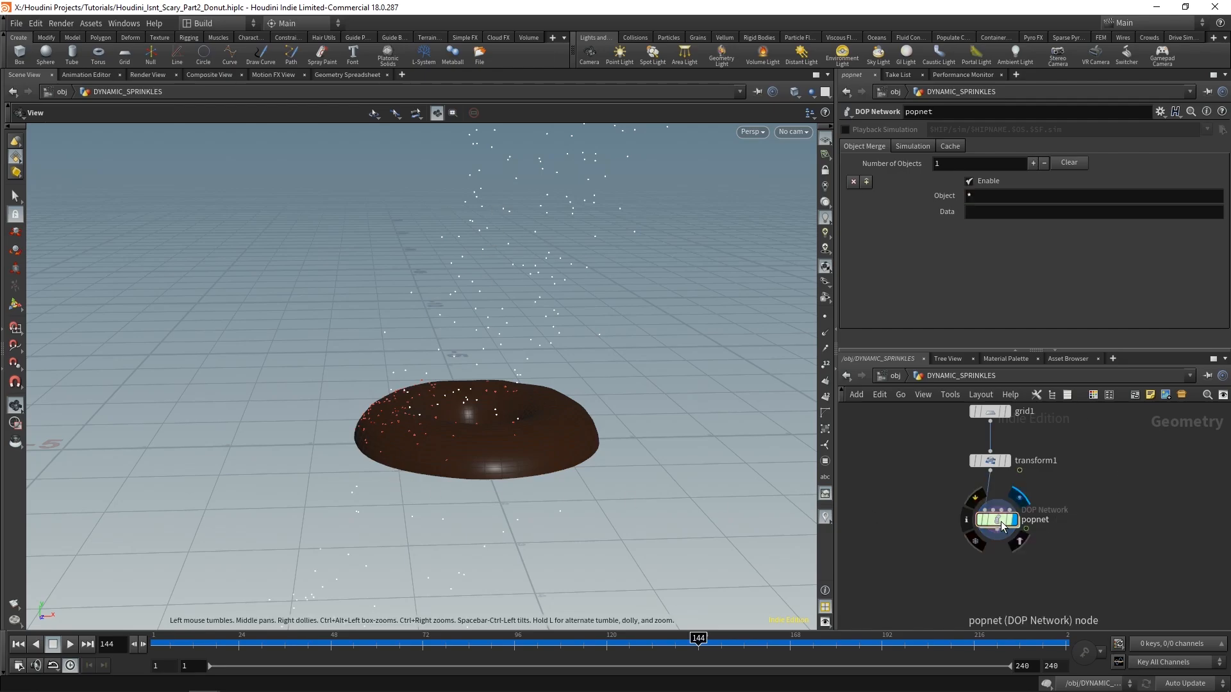
double_click(1001, 522)
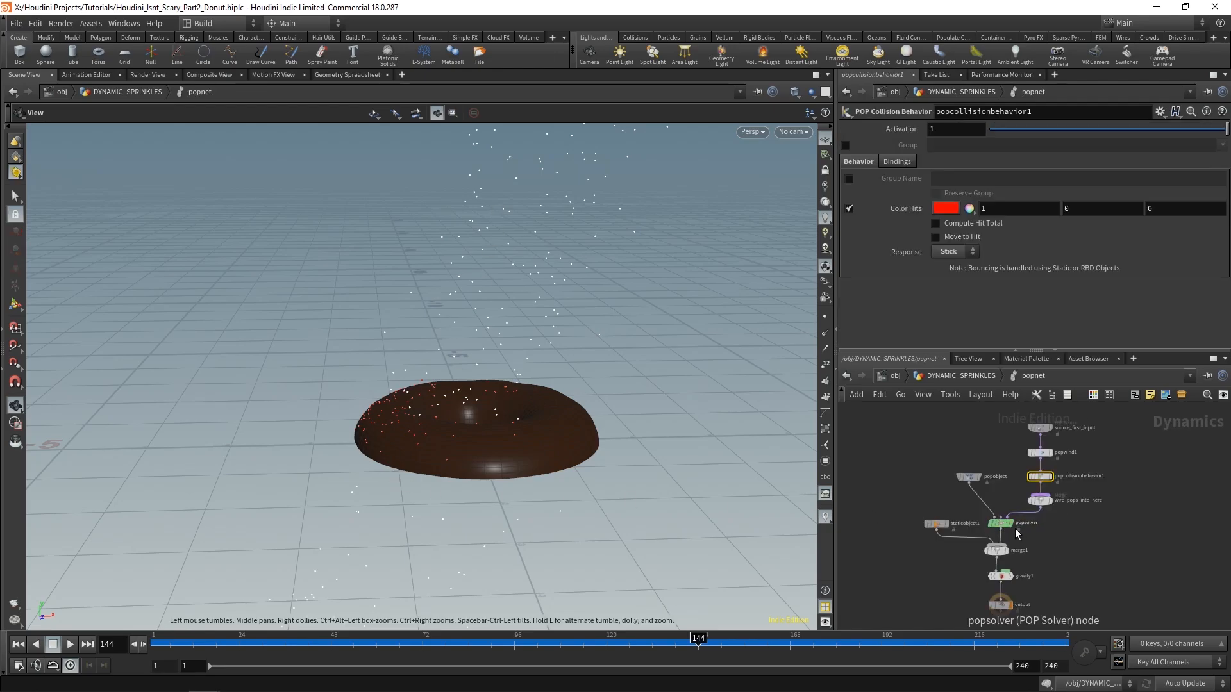
scroll(974, 475, up, 3)
mouse_move(970, 477)
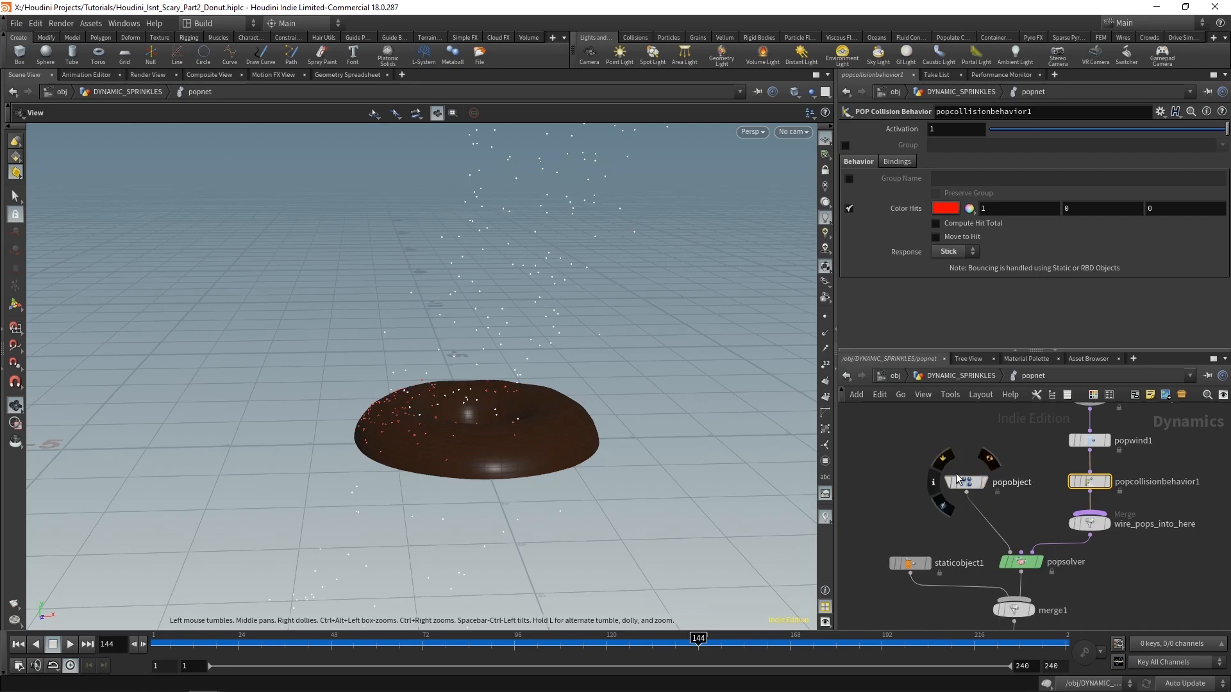
click(970, 483)
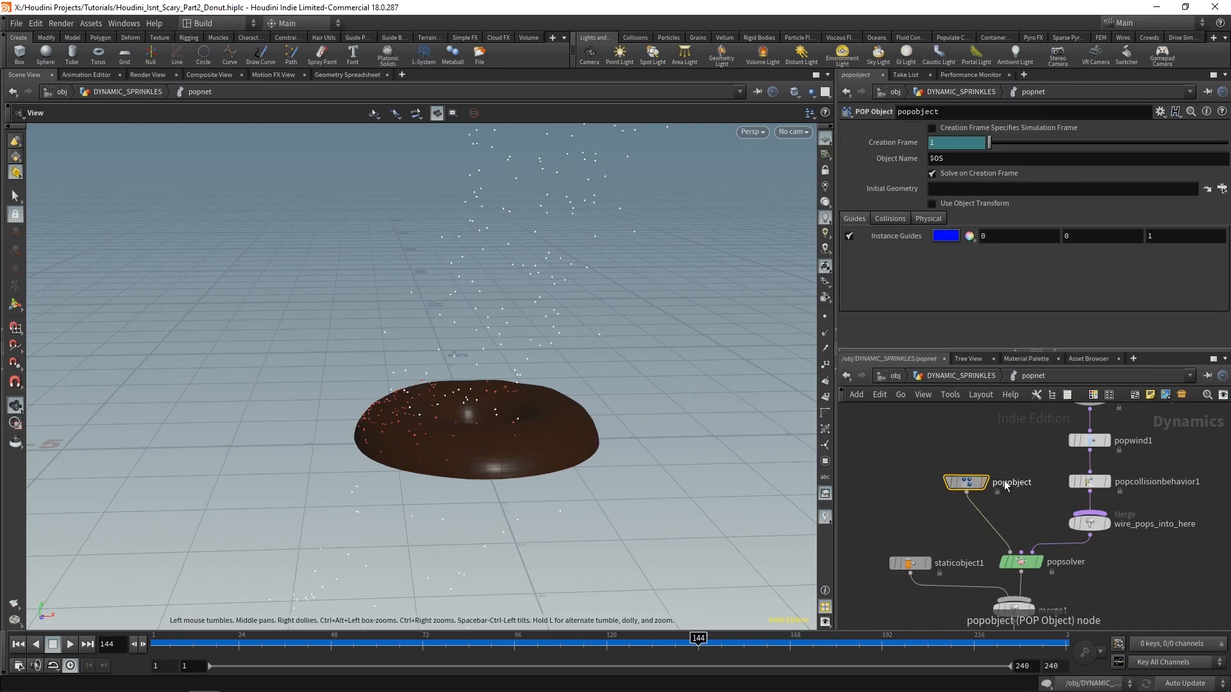
key(u)
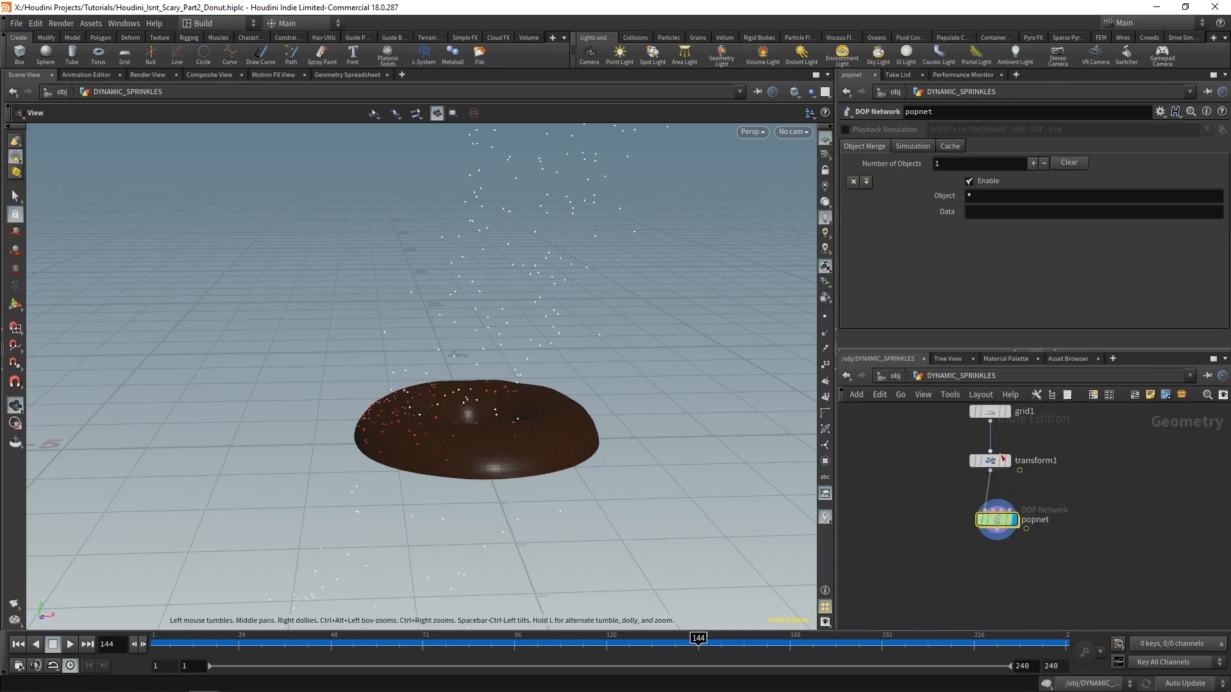
- Set the Object to import in popnet's Object Merge settings to popobject and inspect the isolated particles
click(991, 197)
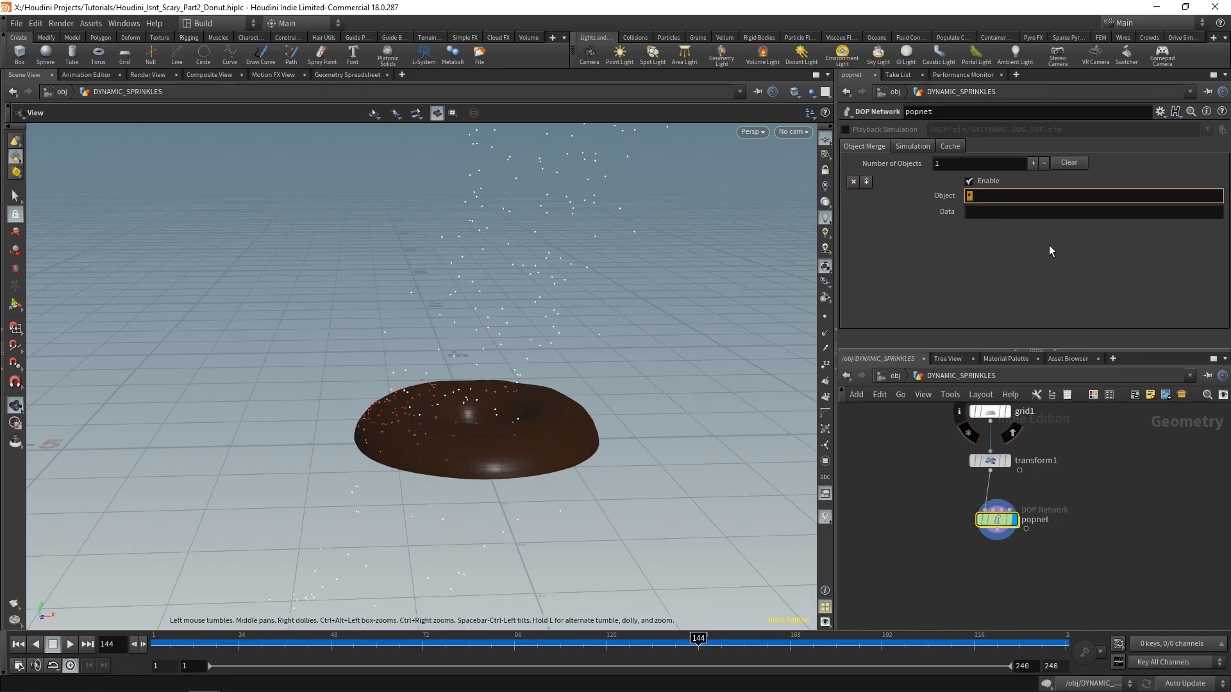
text(popobject)
key(Return)
drag(601, 452, 423, 467)
drag(437, 423, 417, 417)
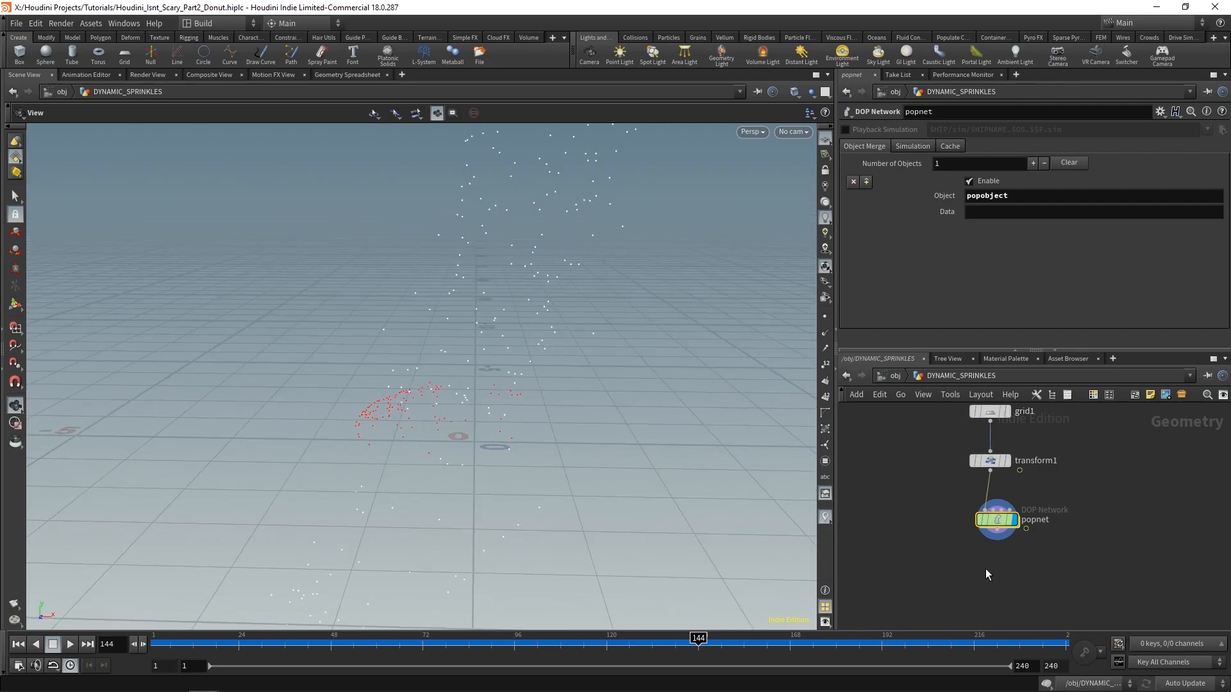
- Append a Null node to the output of popnet
scroll(986, 559, down, 2)
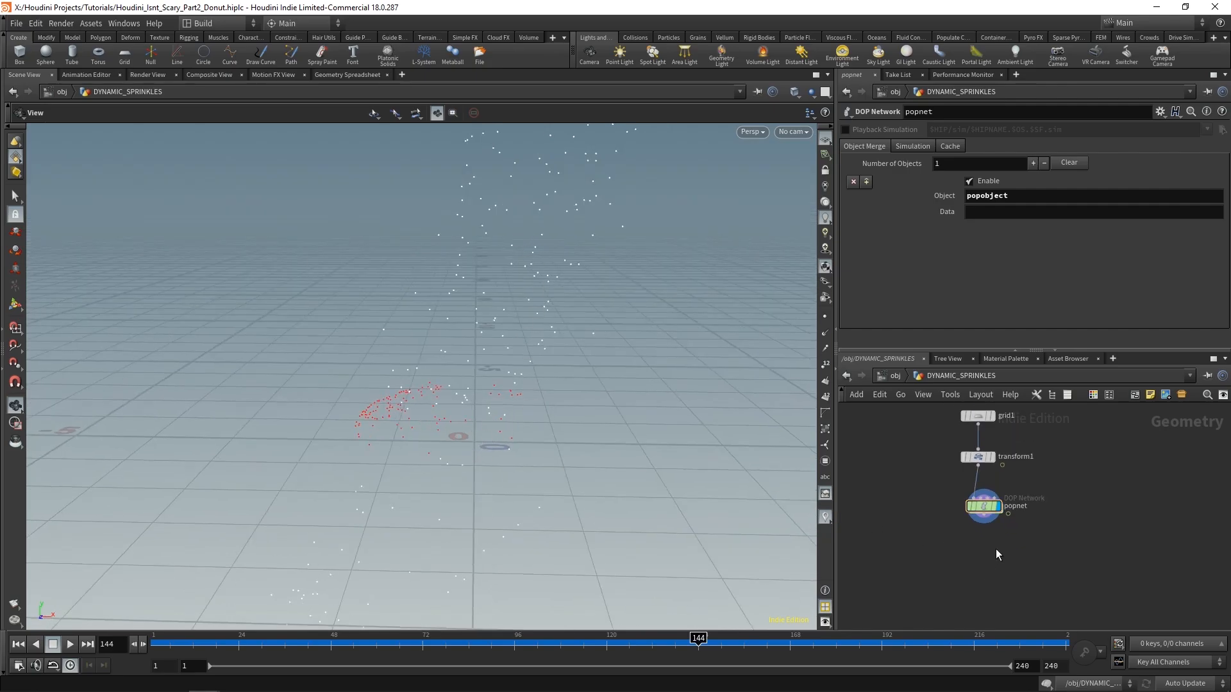
key(Tab)
text(Null)
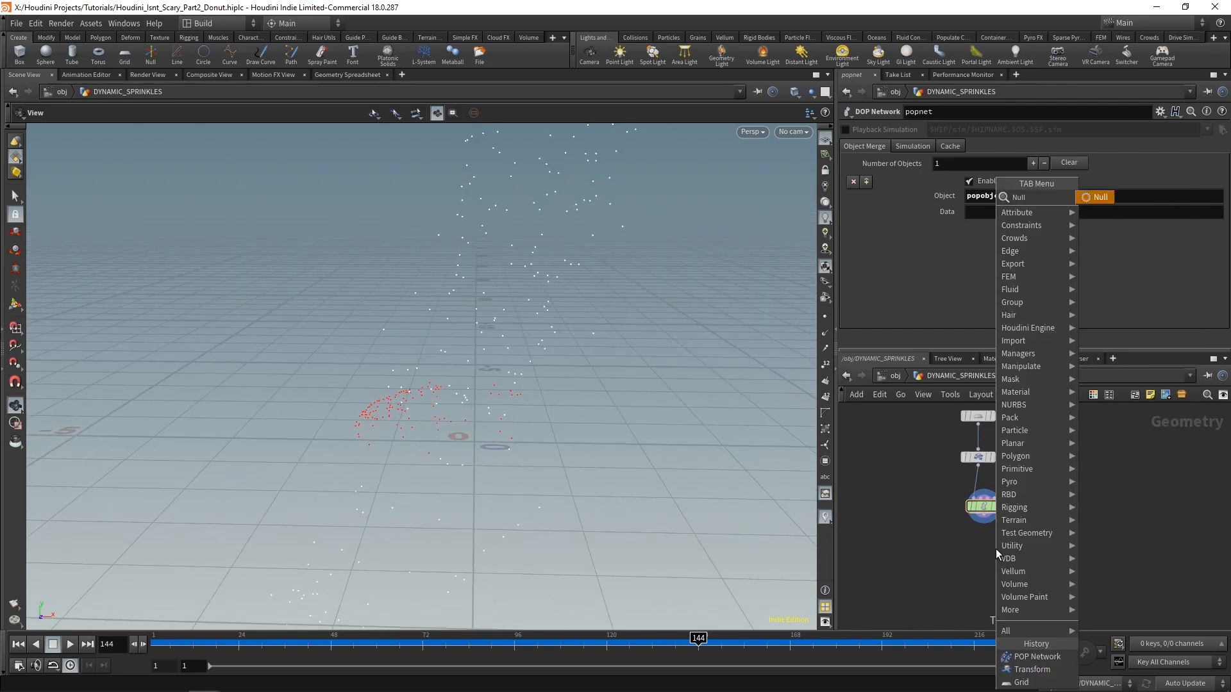
key(Return)
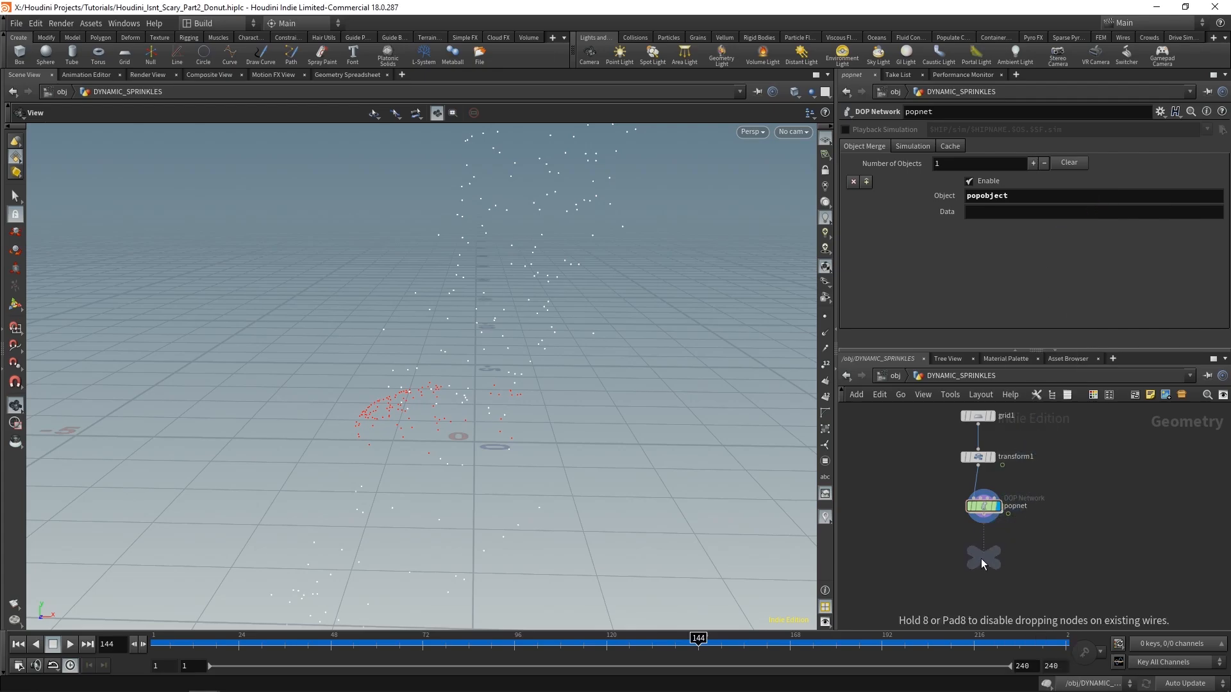
click(981, 559)
- Rename the new null DYNAMIC_SPRINKLES_OUT
double_click(1010, 560)
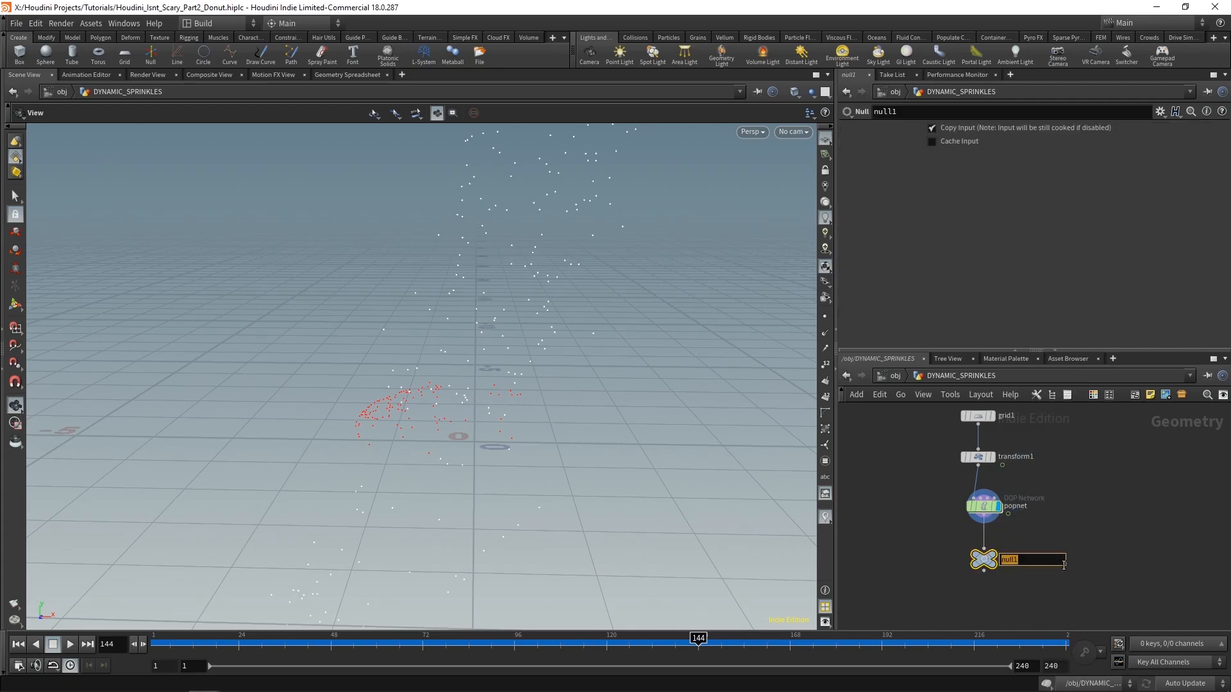
text(DYN)
text(CA)
key(BackSpace)
key(BackSpace)
text(AMICS_SPRINKLES_OUT)
key(Return)
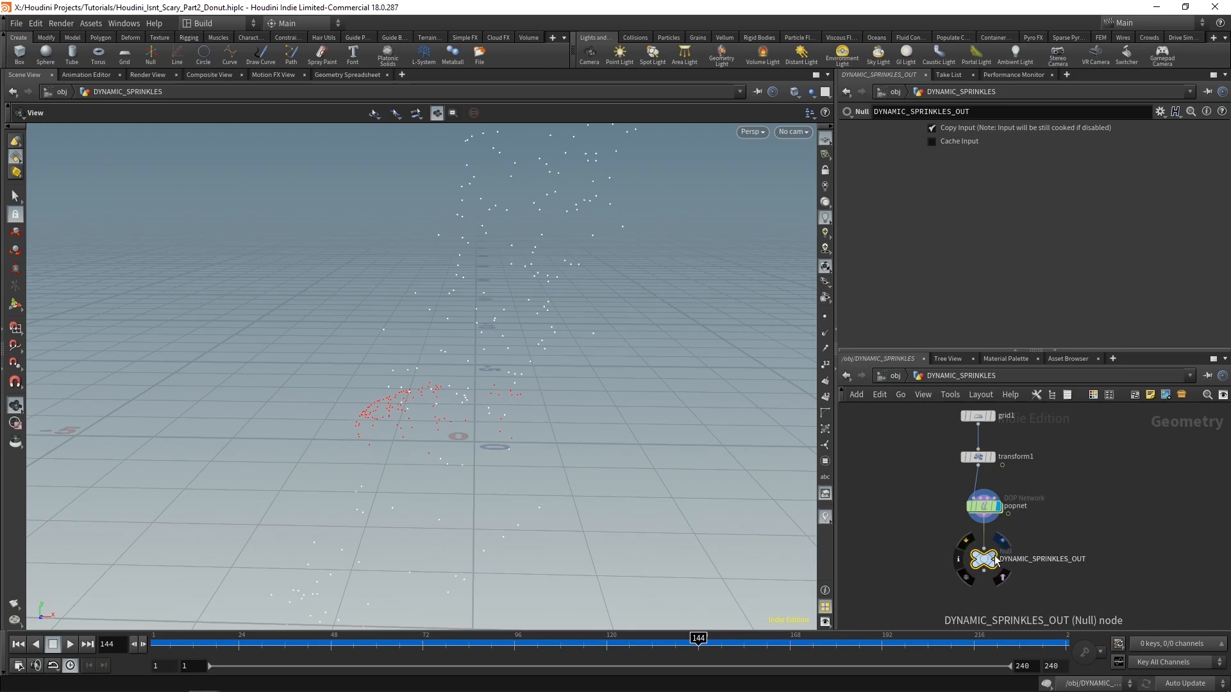
- Return to the obj level and turn off the display of the DYNAMIC_SPRINKLES object
click(895, 376)
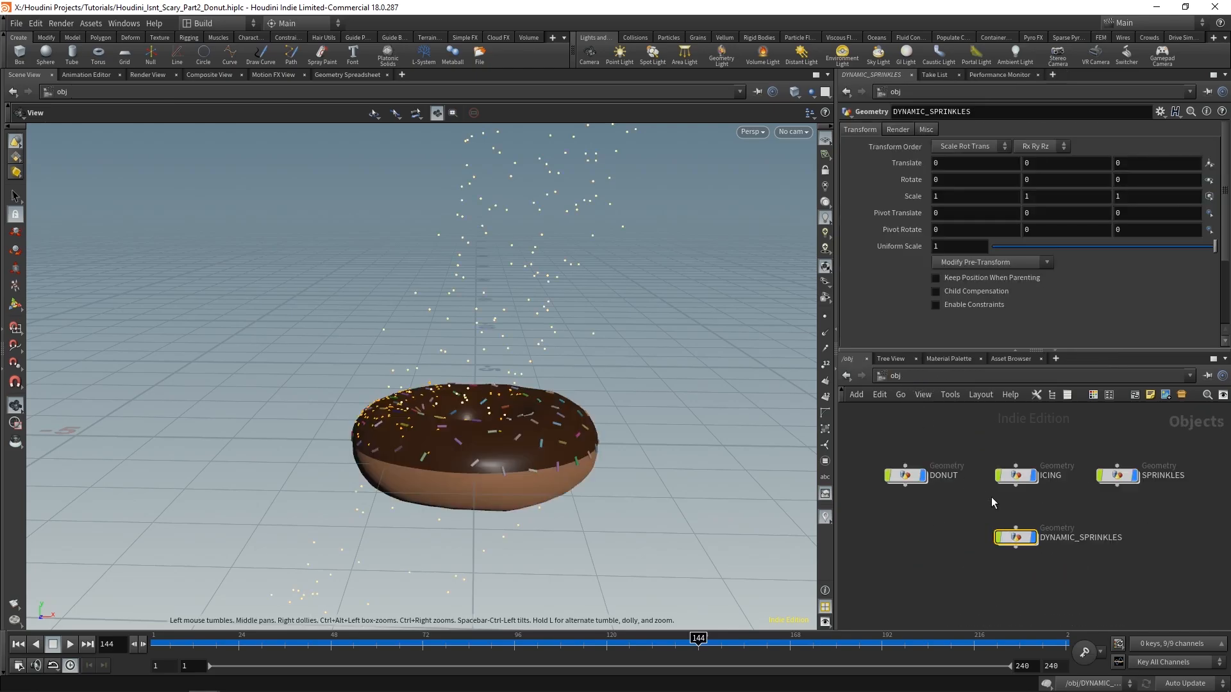
click(1034, 538)
click(1109, 571)
middle_drag(1118, 570, 1077, 599)
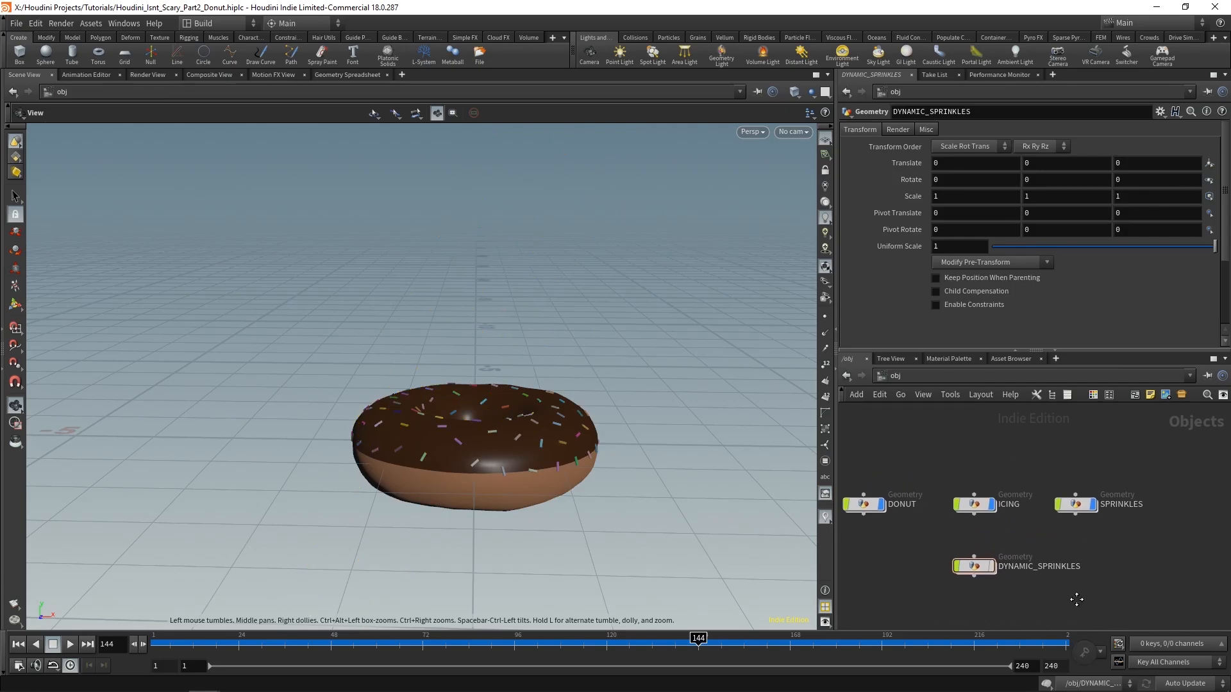
- Enter the SPRINKLES network and add an Object Merge node beside OBJECT_MERGE_ICING_IN
double_click(1077, 503)
middle_drag(1128, 475, 990, 601)
scroll(947, 471, up, 2)
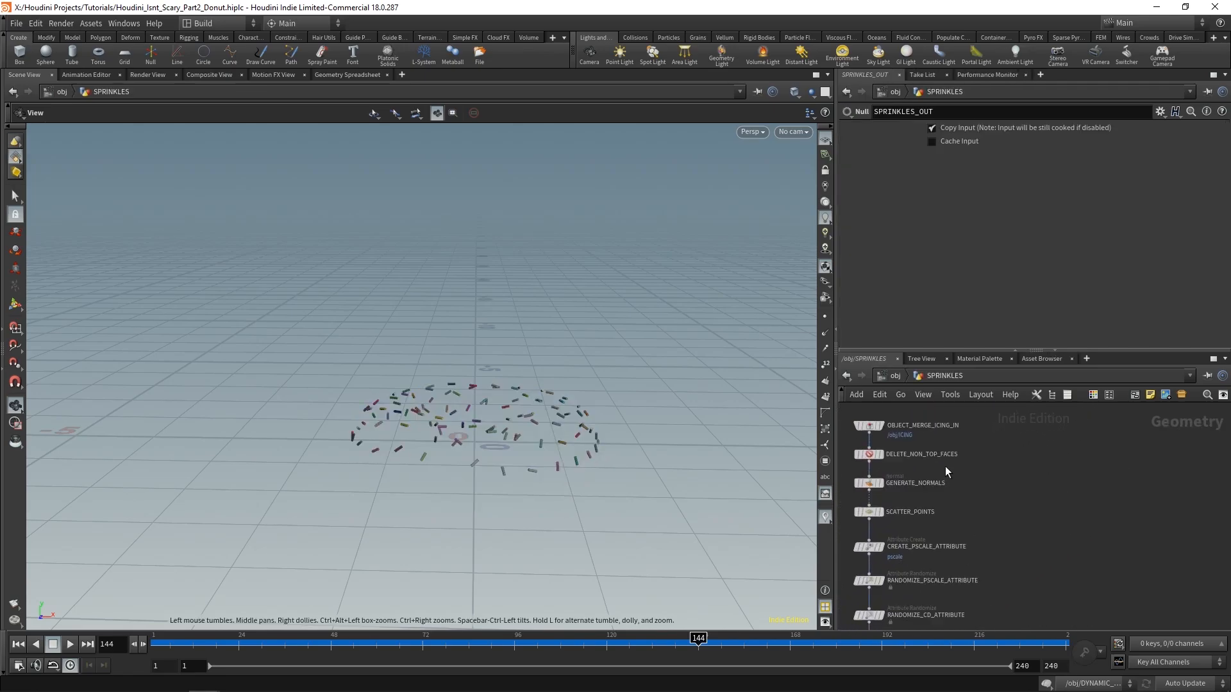
scroll(960, 464, down, 2)
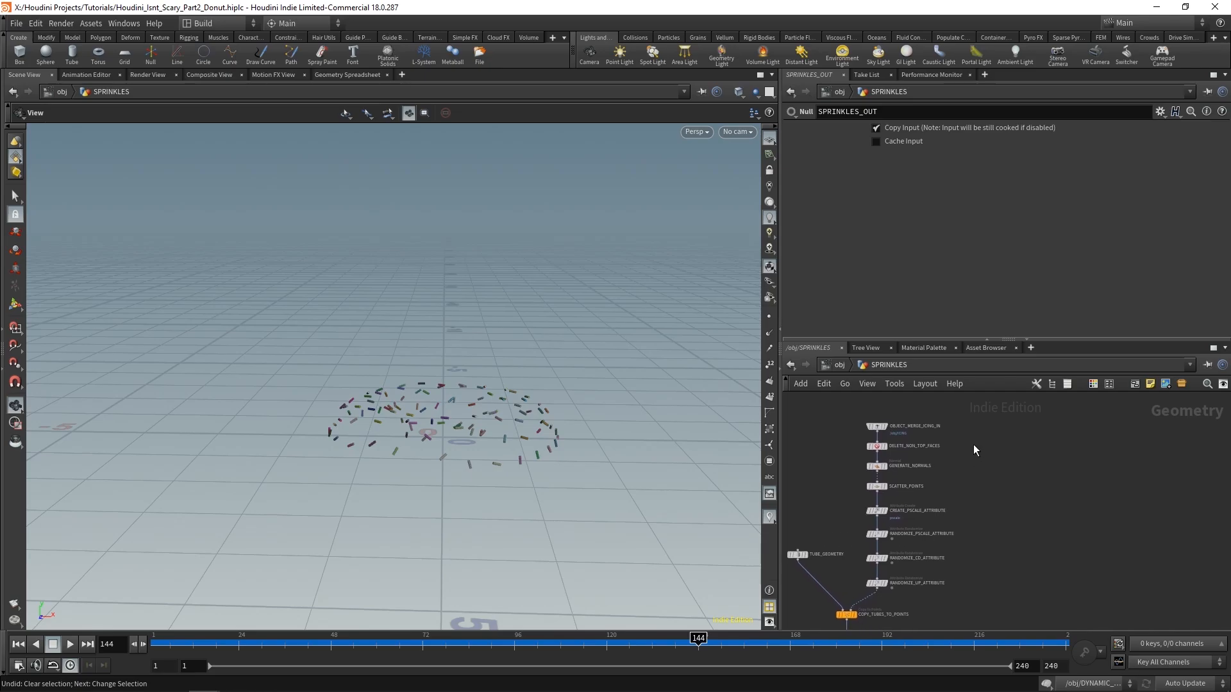
scroll(973, 445, up, 3)
middle_drag(951, 444, 966, 459)
scroll(974, 459, down, 4)
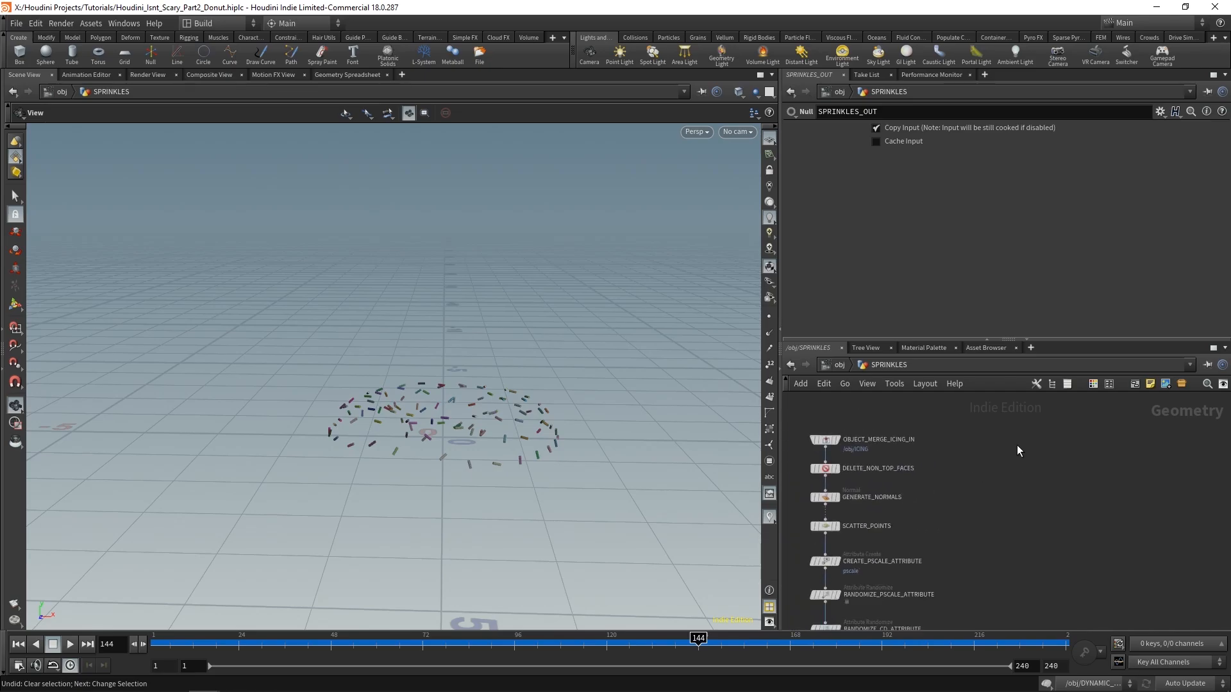
key(Tab)
text(objec)
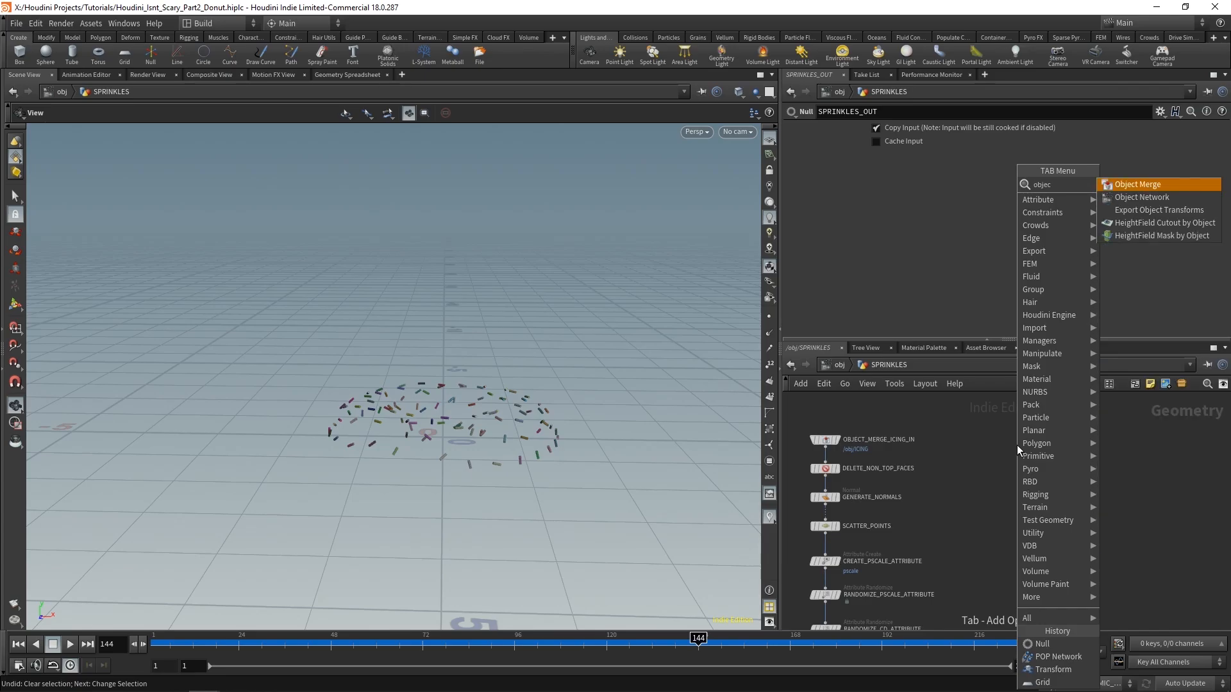
click(1144, 184)
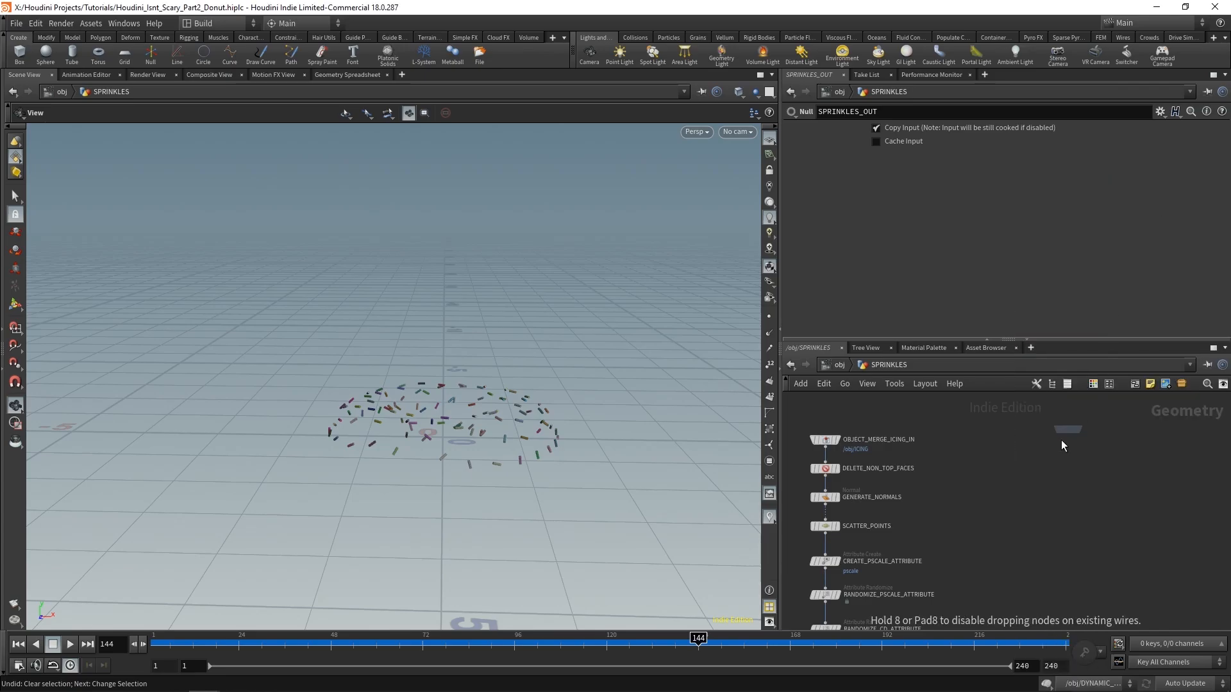
click(1000, 443)
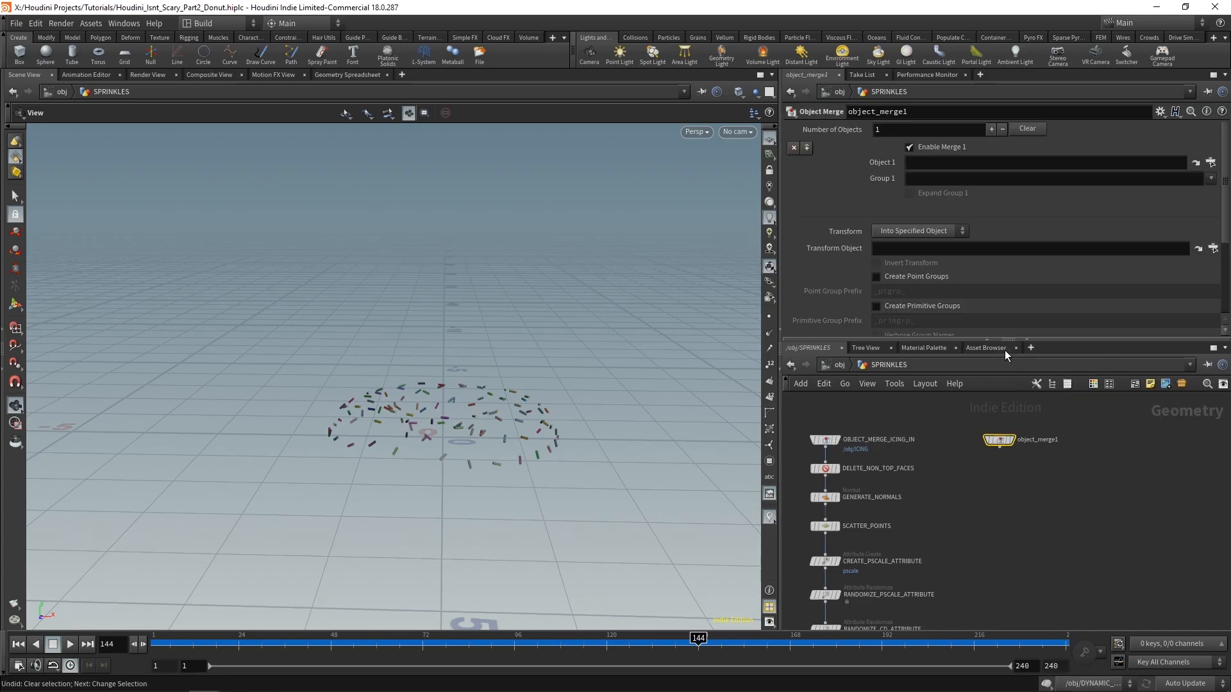
- Set Object 1 of object_merge1 to /obj/DYNAMIC_SPRINKLES/DYNAMIC_SPRINKLES_OUT and display the node to inspect the imported particles
scroll(968, 437, up, 1)
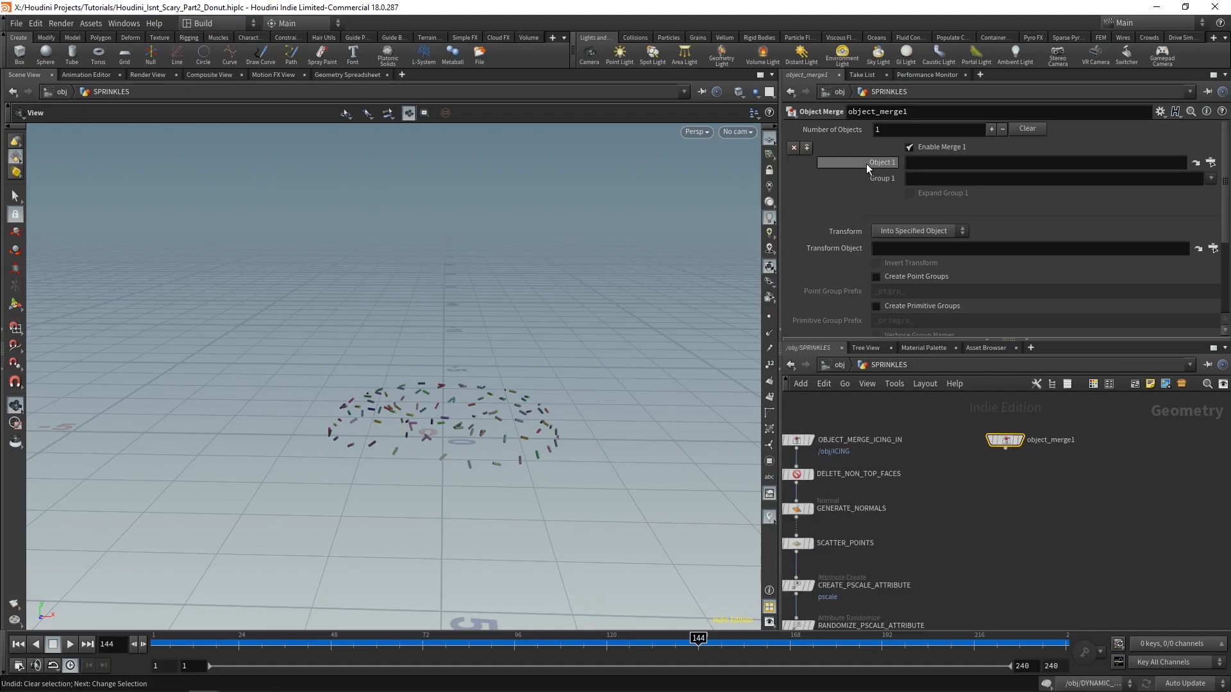
click(1210, 162)
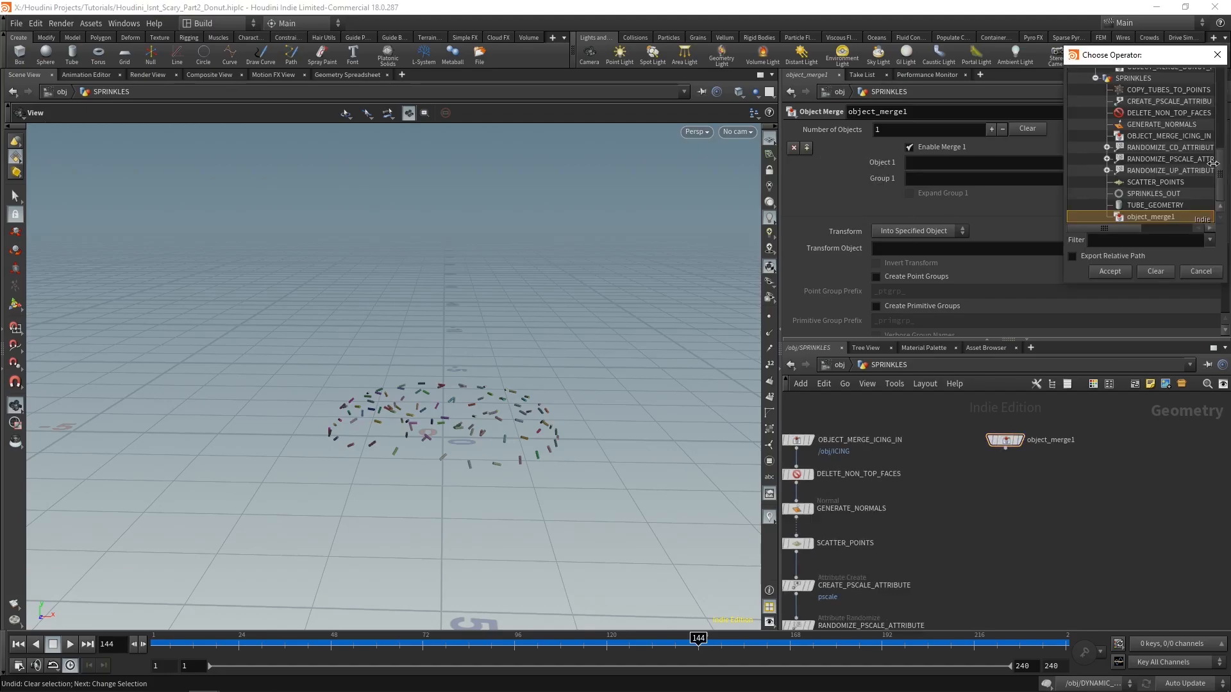
scroll(1167, 159, up, 5)
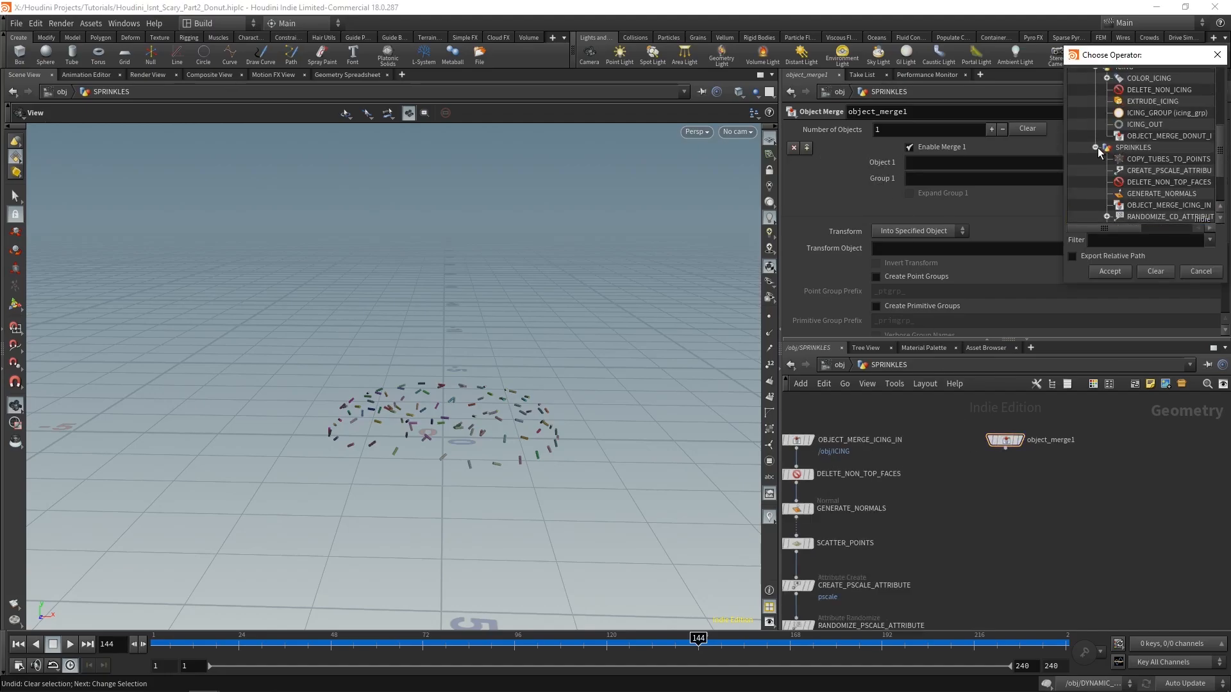
scroll(1099, 149, up, 3)
click(1094, 109)
click(1094, 120)
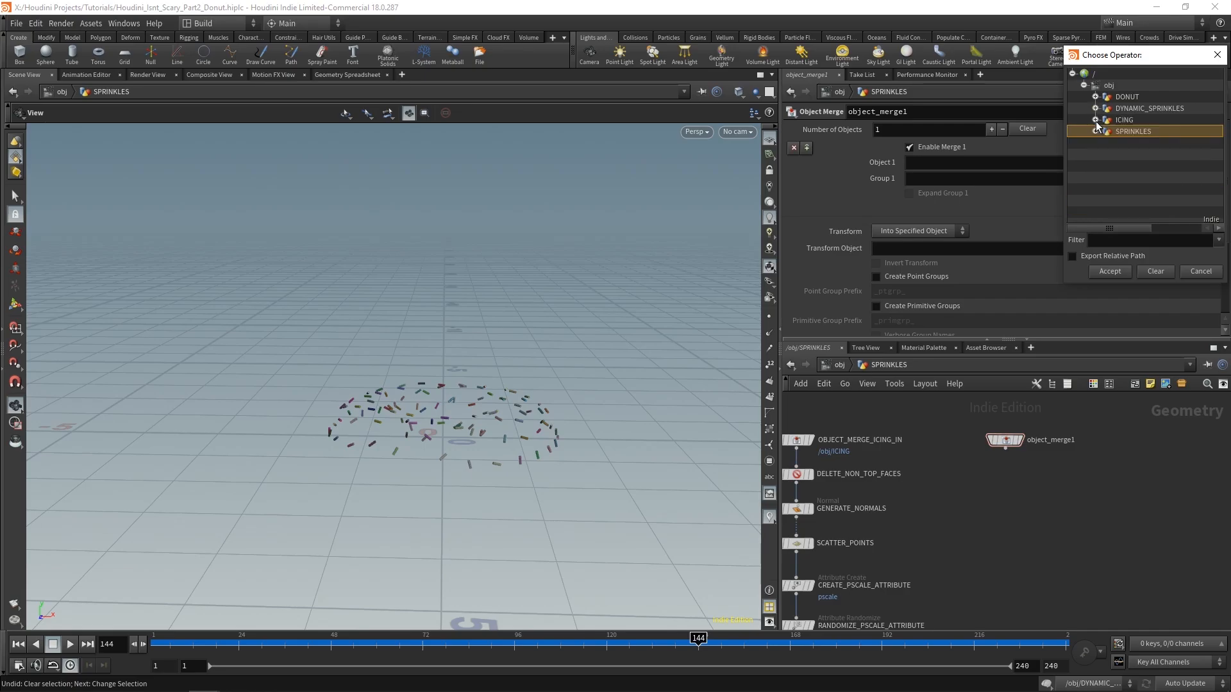
click(1095, 108)
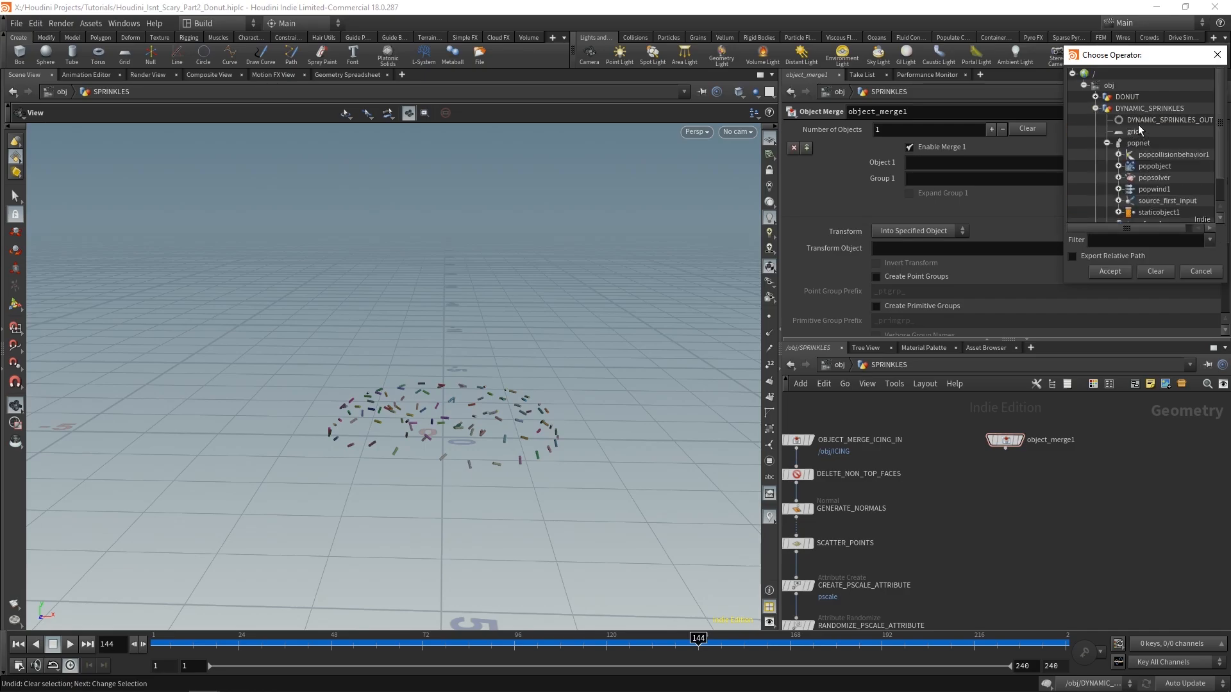
double_click(1167, 121)
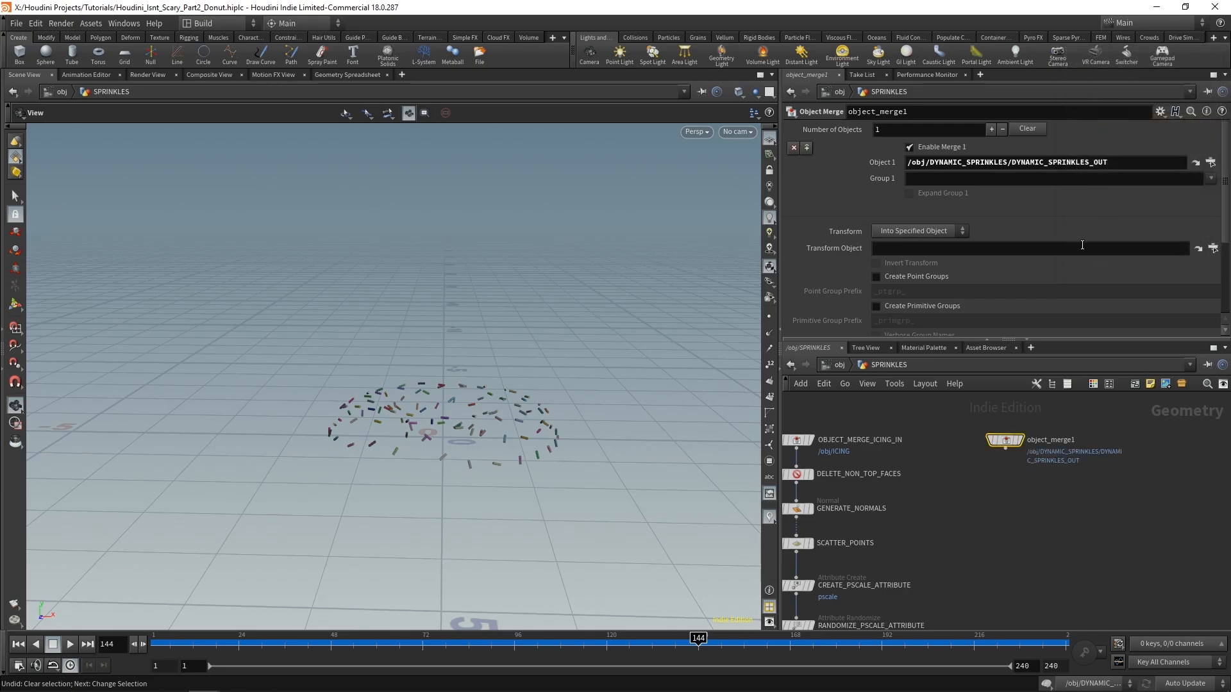
click(1023, 442)
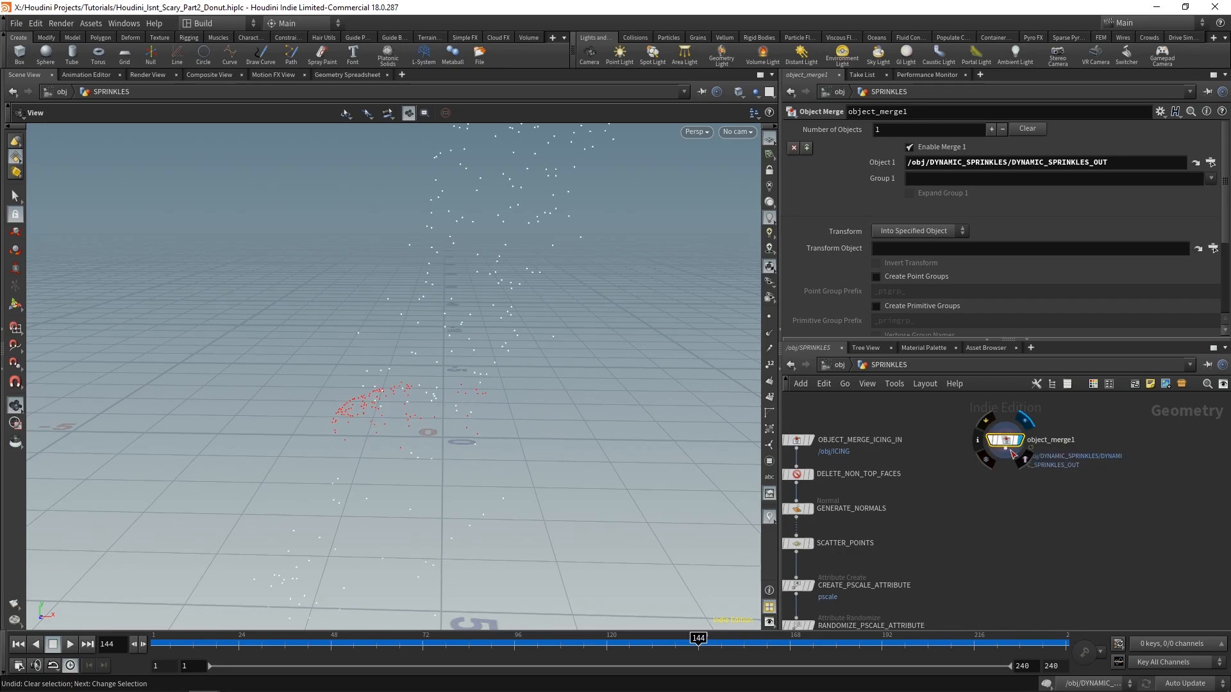
alt+drag(372, 487, 453, 434)
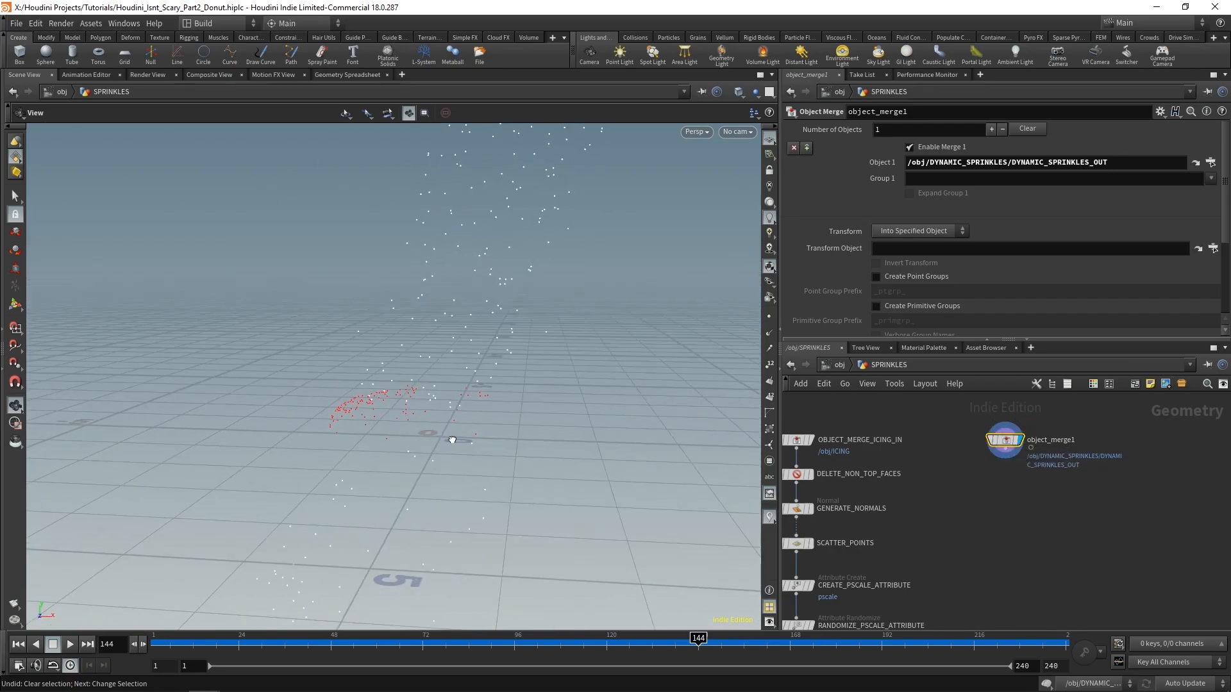
- Add a Switch node below object_merge1 and connect SCATTER_POINTS as its first input
scroll(944, 475, down, 4)
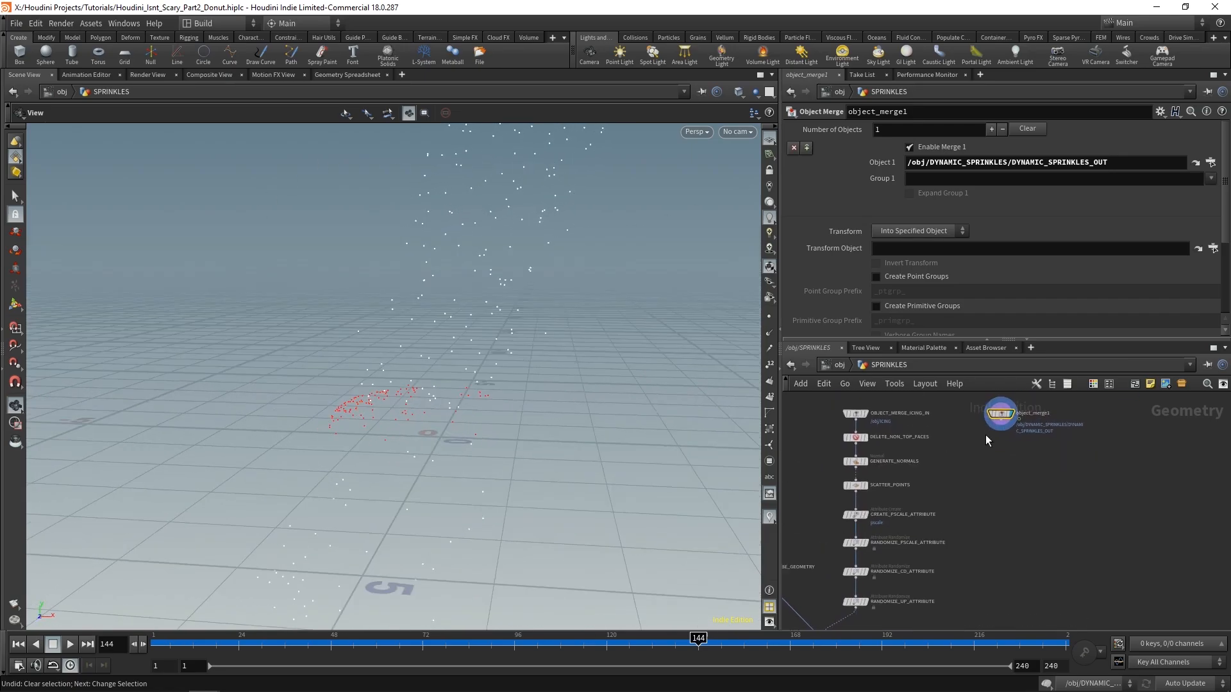
key(Tab)
key(Escape)
scroll(938, 490, up, 3)
key(Tab)
text(switch)
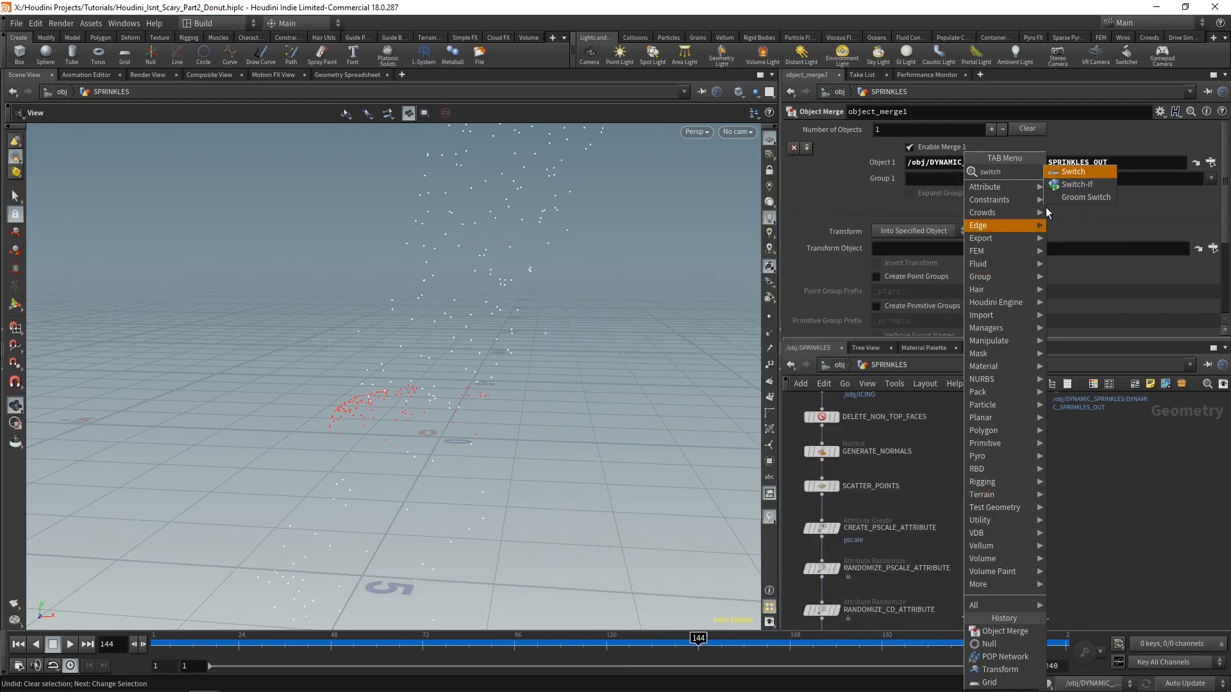
click(1055, 172)
click(1002, 504)
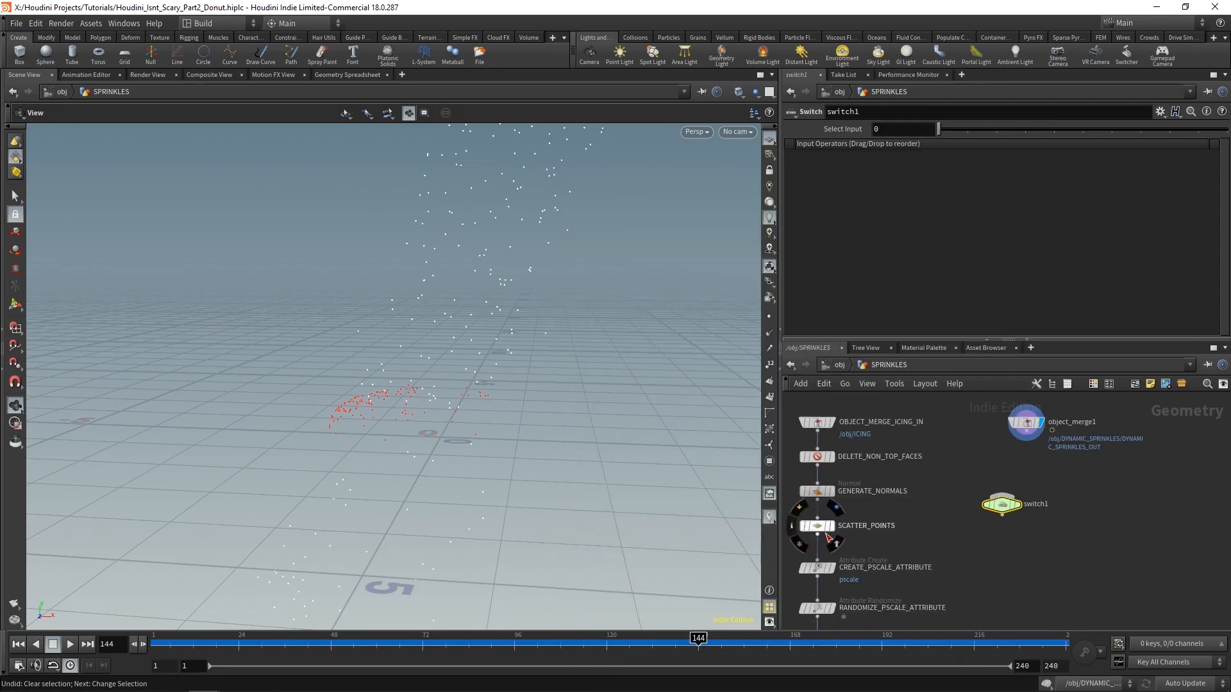
click(817, 535)
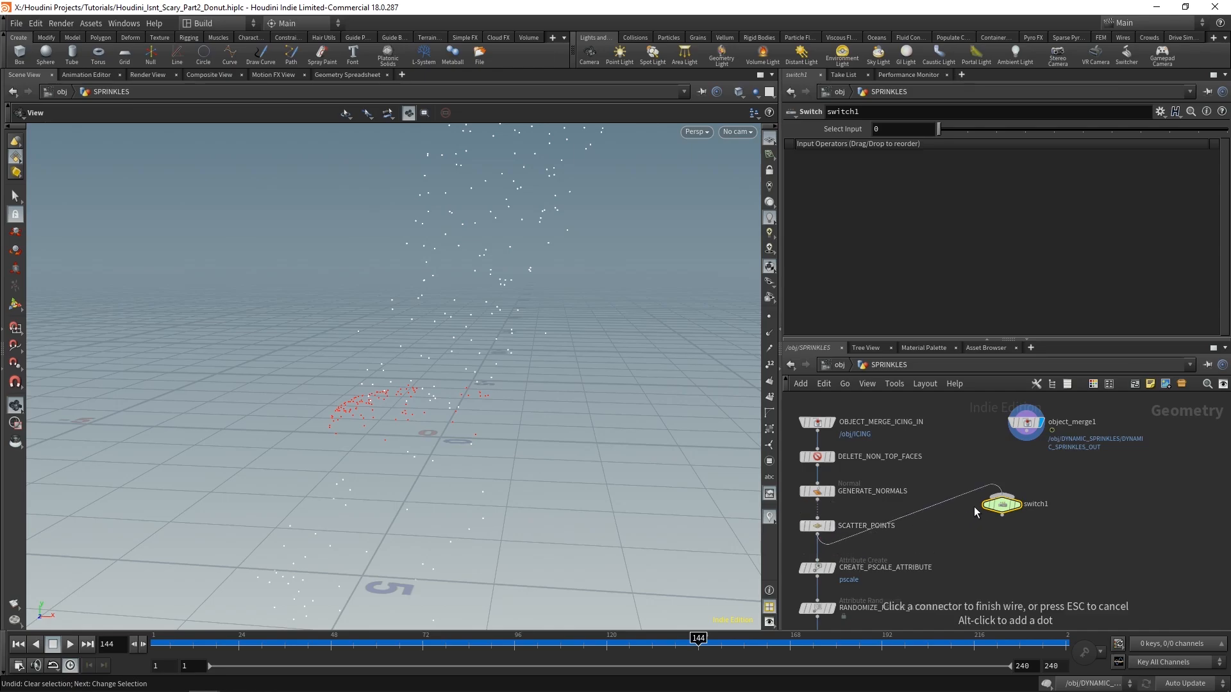
click(1000, 494)
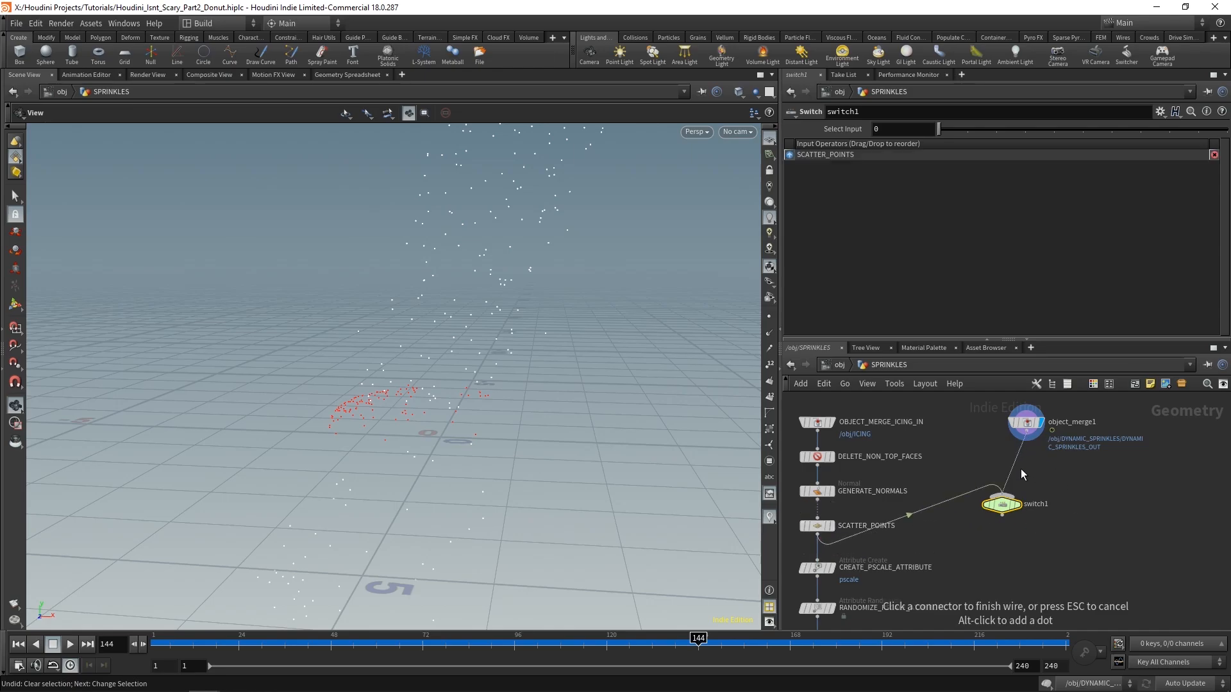
- Connect object_merge1 as the second input of switch1, display the switch and set Select Input to 1
click(1002, 495)
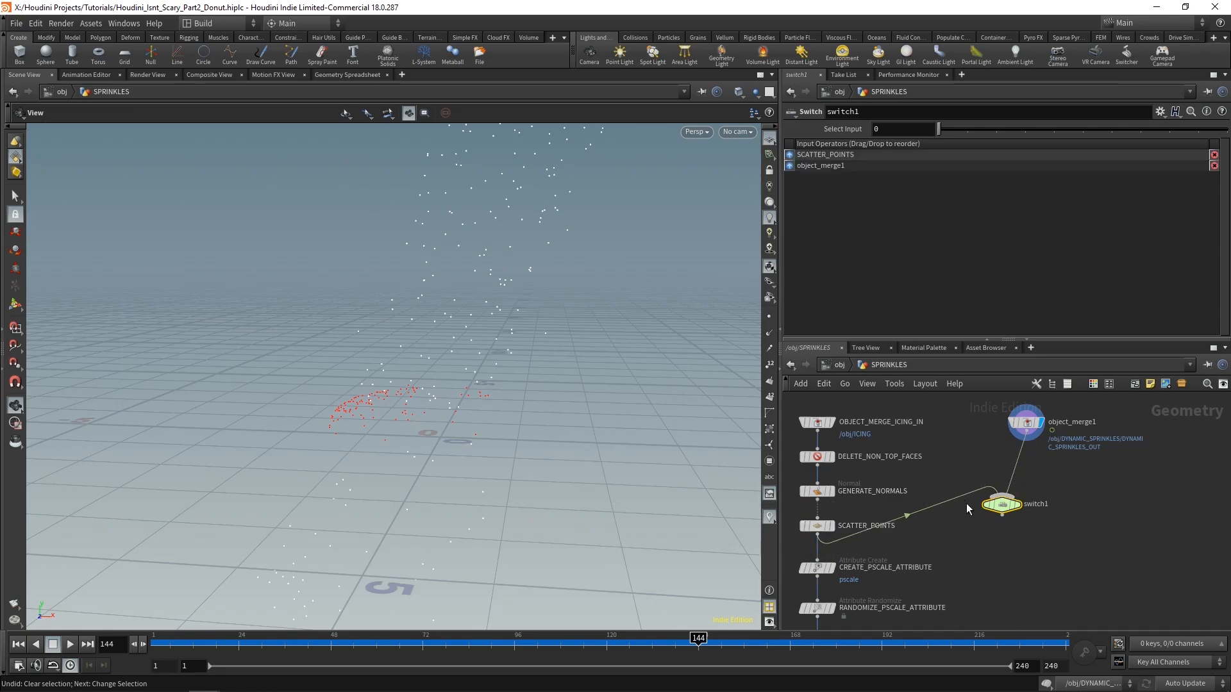
mouse_move(1020, 507)
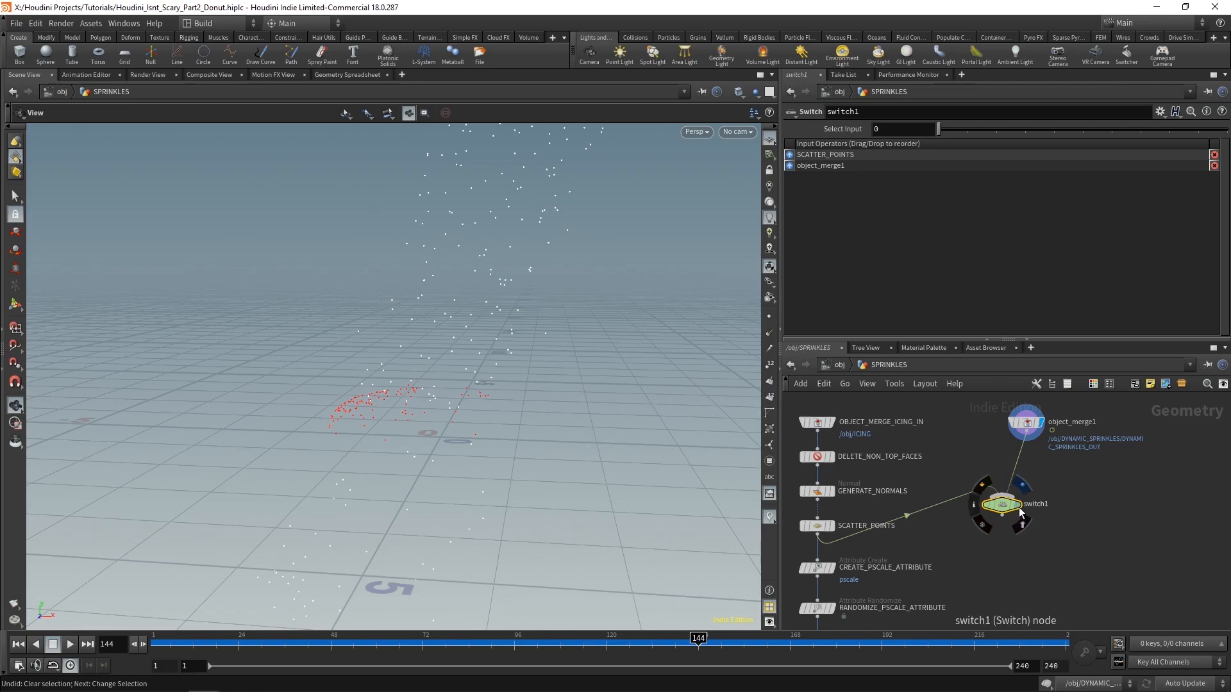
click(1020, 512)
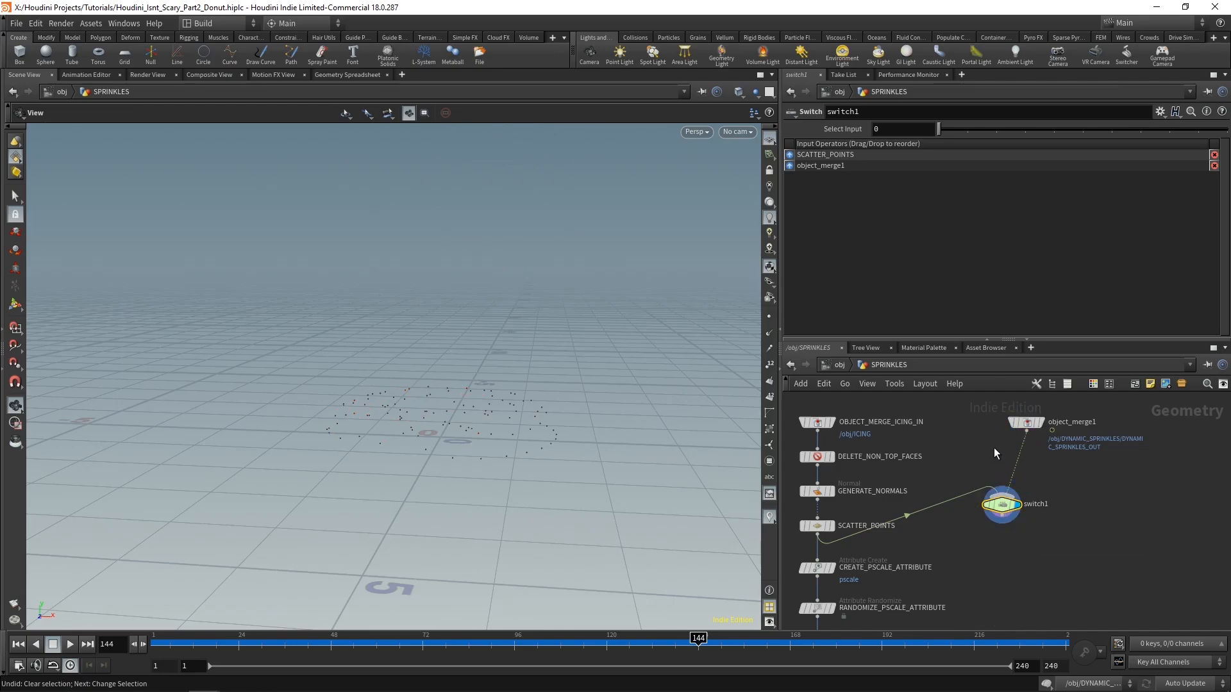
drag(939, 128, 967, 145)
- Wire switch1 into CREATE_PSCALE_ATTRIBUTE in place of SCATTER_POINTS and move that node beneath the switch
middle_drag(1032, 548, 1039, 507)
click(1019, 491)
click(1008, 481)
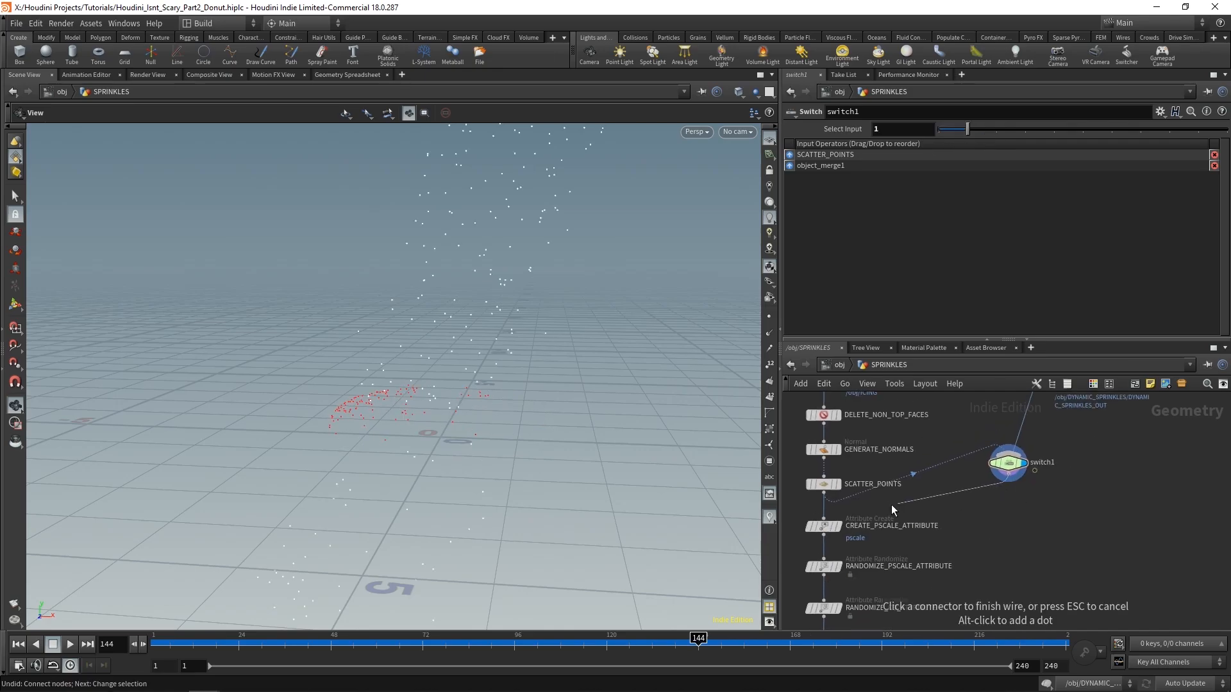
click(826, 523)
drag(828, 525, 1014, 529)
- Display SPRINKLES_OUT and play the animation to inspect how the copied tubes land on the donut shape
scroll(1051, 577, down, 3)
middle_drag(1054, 593, 1045, 465)
scroll(920, 549, up, 3)
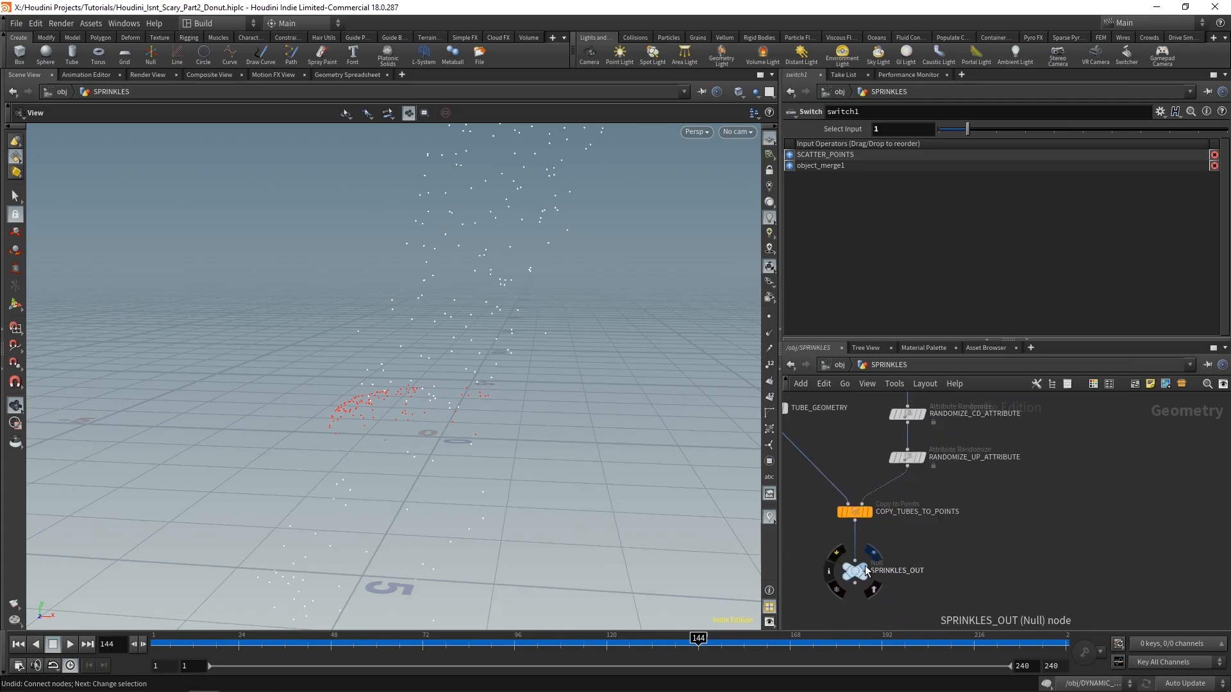
click(866, 570)
drag(509, 282, 525, 338)
drag(499, 289, 397, 462)
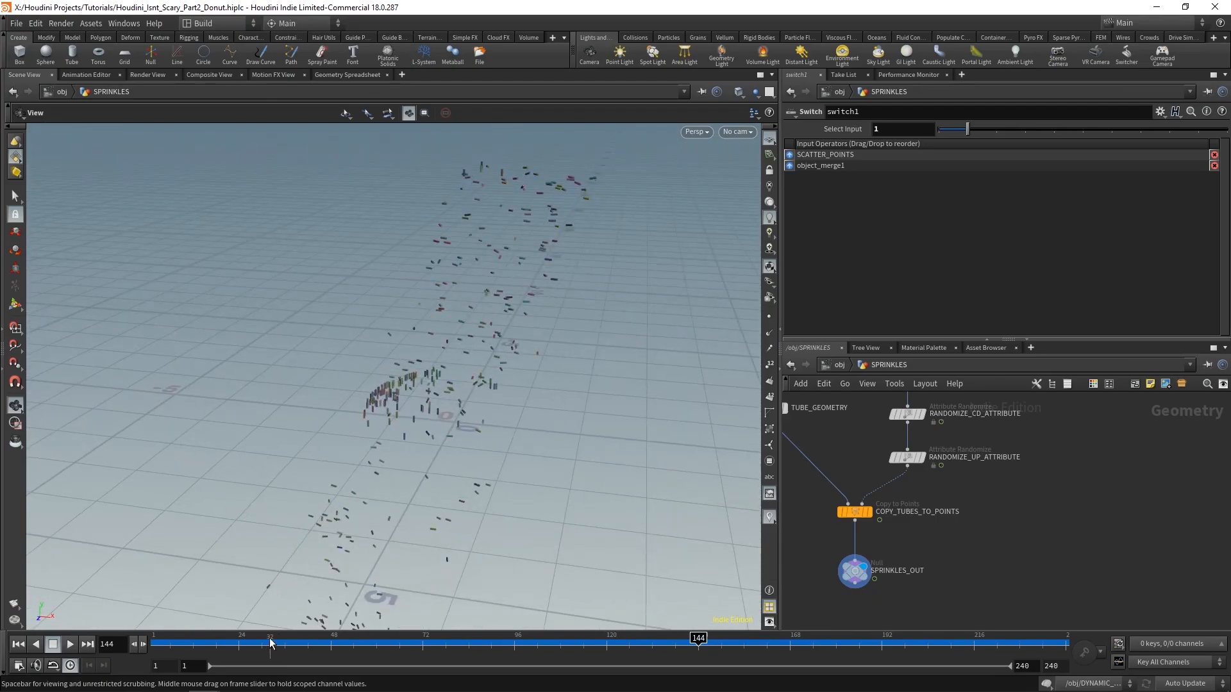
click(71, 644)
drag(455, 338, 632, 448)
click(70, 644)
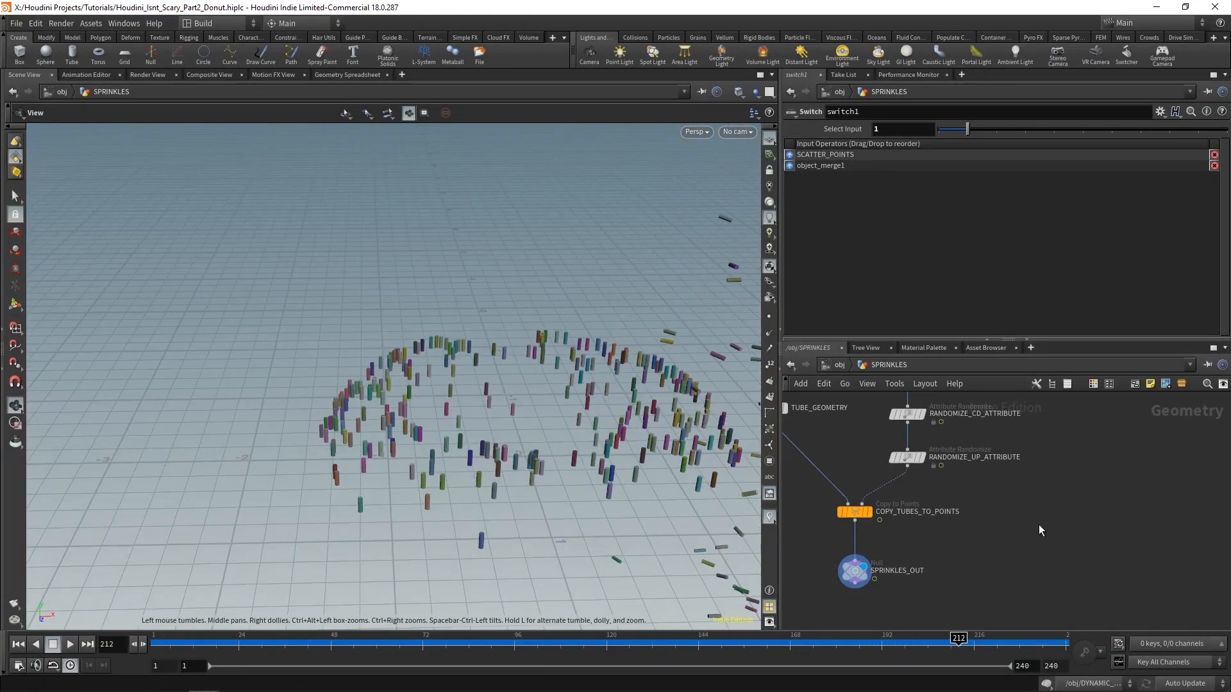
- Move switch1 closer to CREATE_PSCALE_ATTRIBUTE to make room beneath object_merge1
middle_drag(1053, 488, 1044, 546)
middle_drag(1060, 394, 1019, 525)
drag(1061, 523, 965, 474)
scroll(1105, 493, up, 1)
click(920, 453)
middle_drag(889, 448, 903, 459)
scroll(903, 459, down, 1)
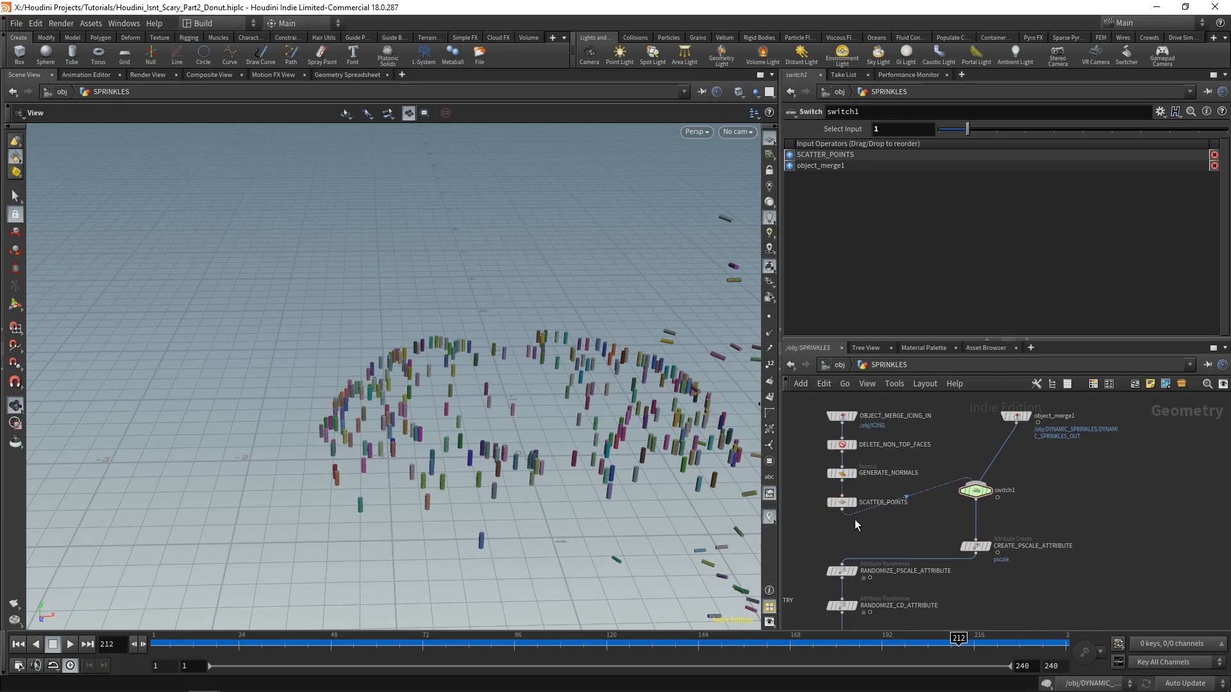
drag(980, 497, 977, 510)
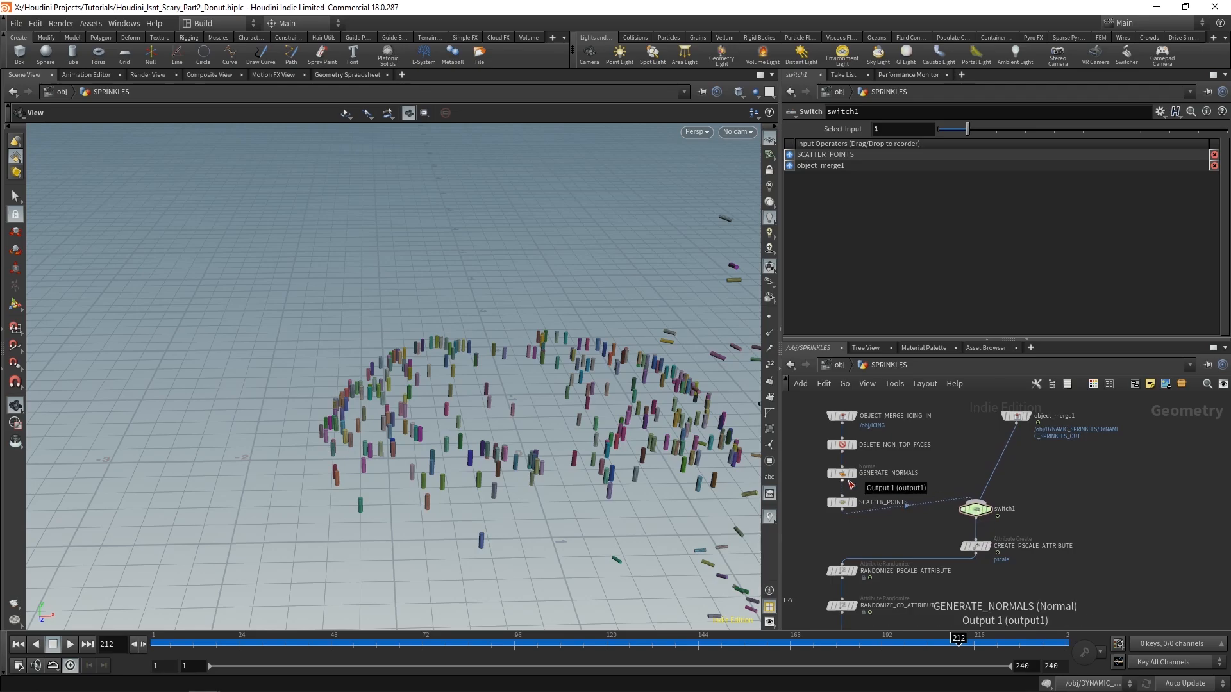
- Add an Attribute Transfer node and insert it between object_merge1 and switch1
mouse_move(847, 477)
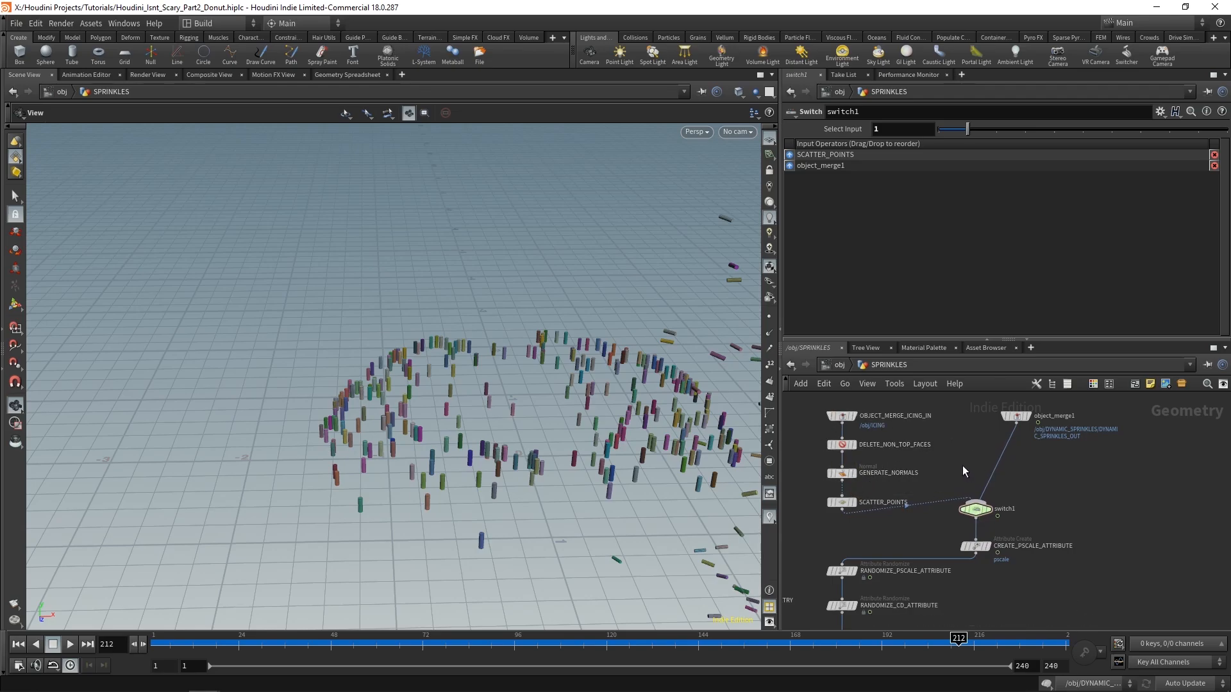
key(Tab)
text(transfer)
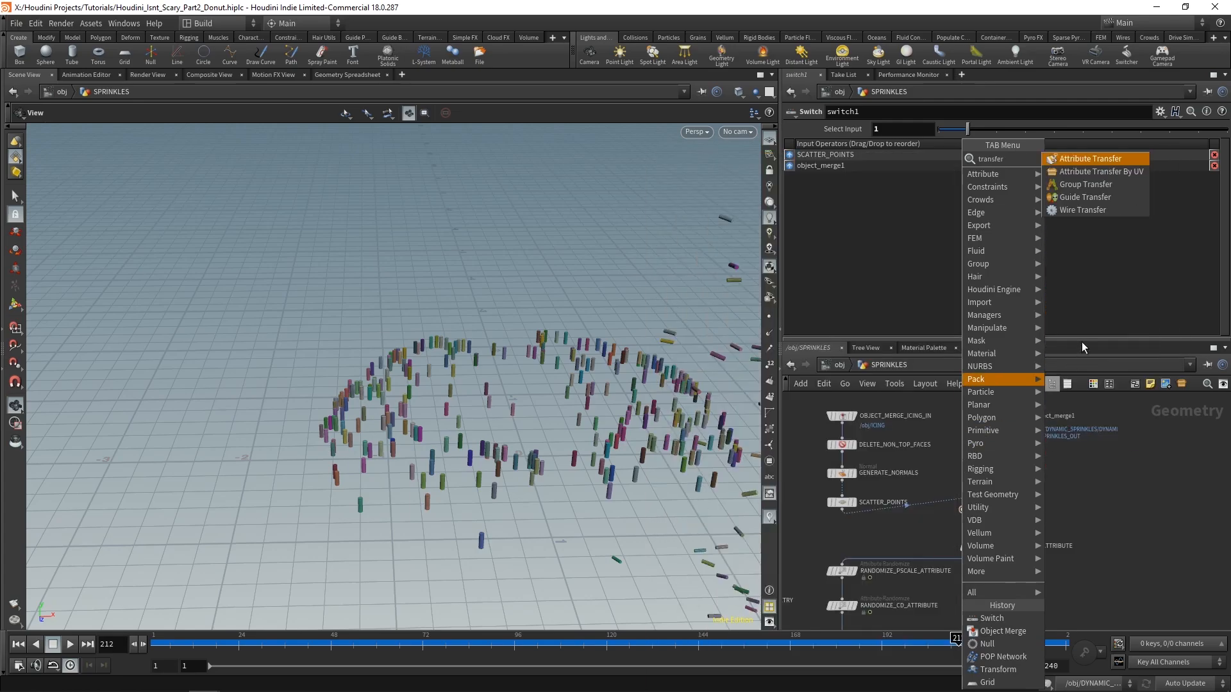
click(1091, 159)
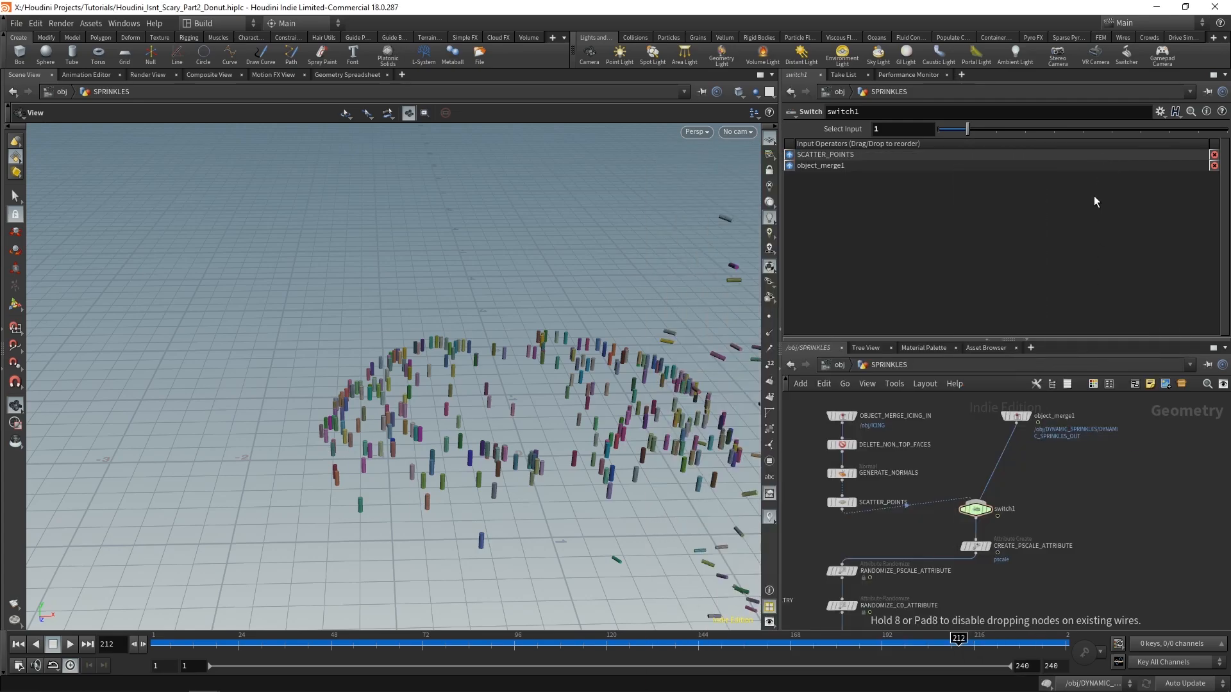
click(1025, 474)
scroll(1026, 482, up, 1)
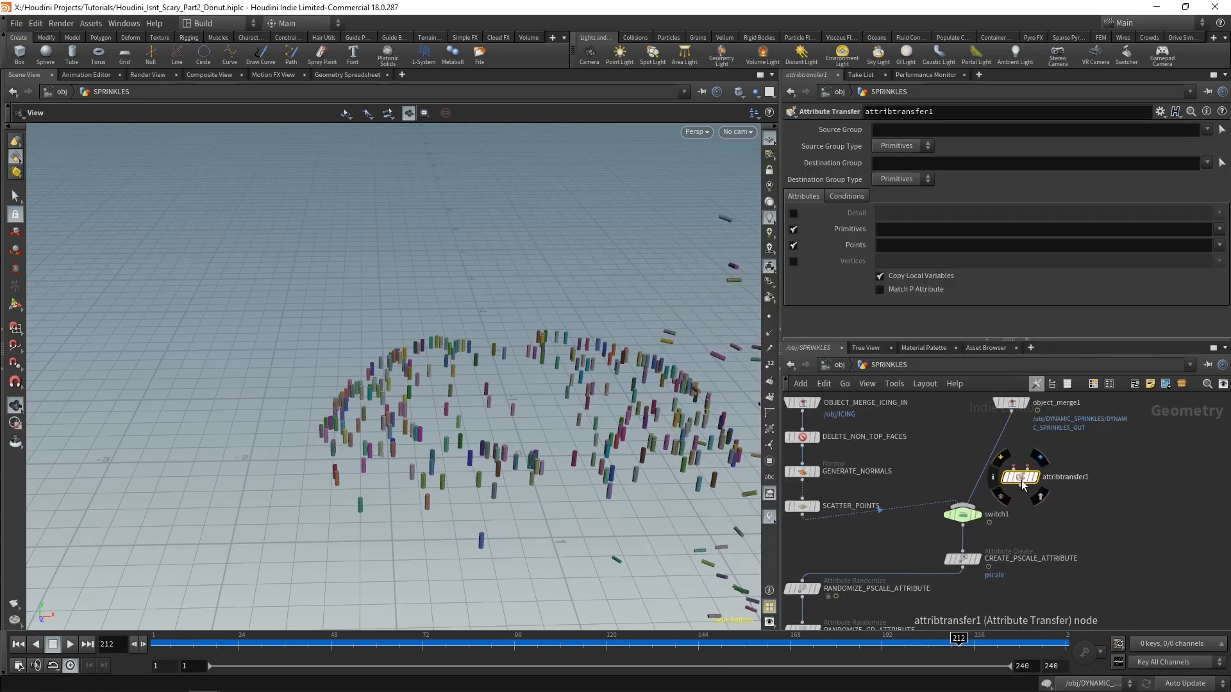
mouse_move(1023, 484)
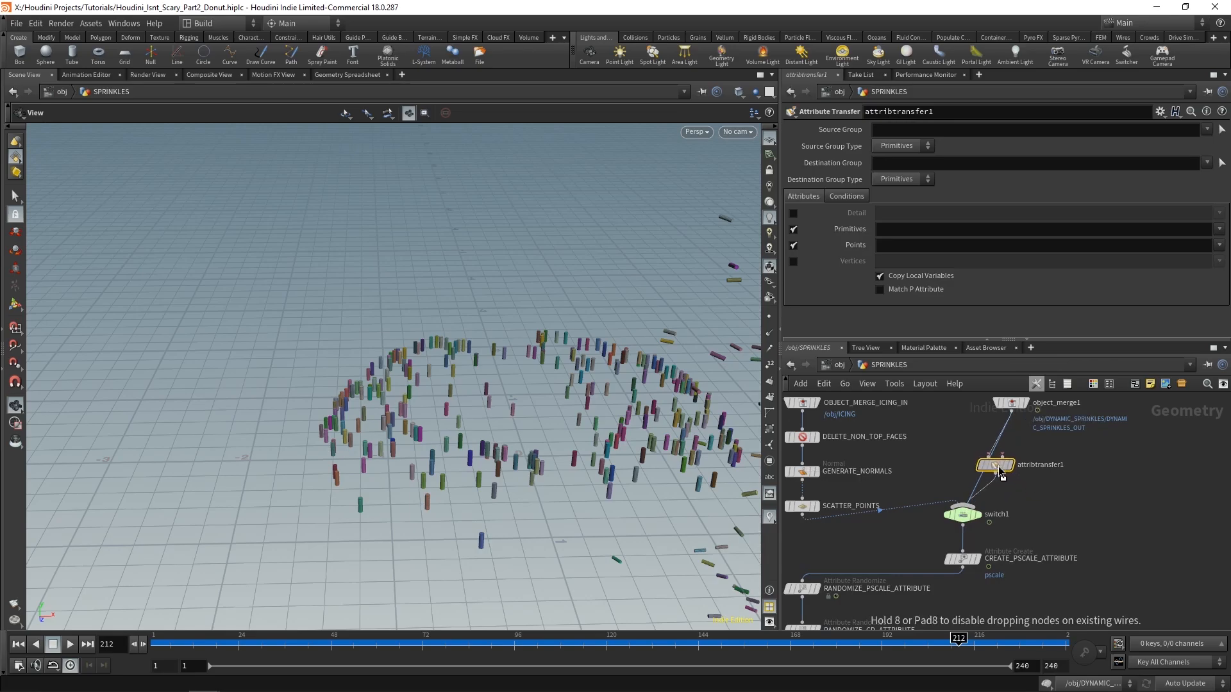
click(995, 464)
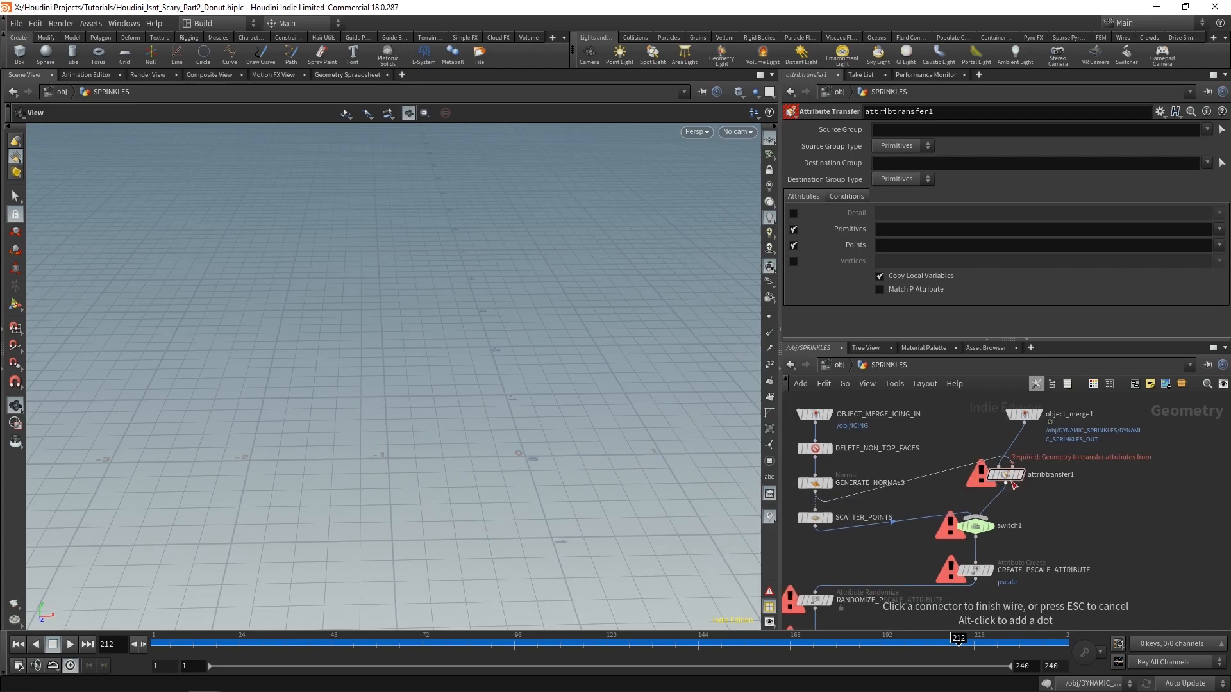
- Connect GENERATE_NORMALS as the second input of attribtransfer1, check the normals source geometry and display attribtransfer1
click(1022, 473)
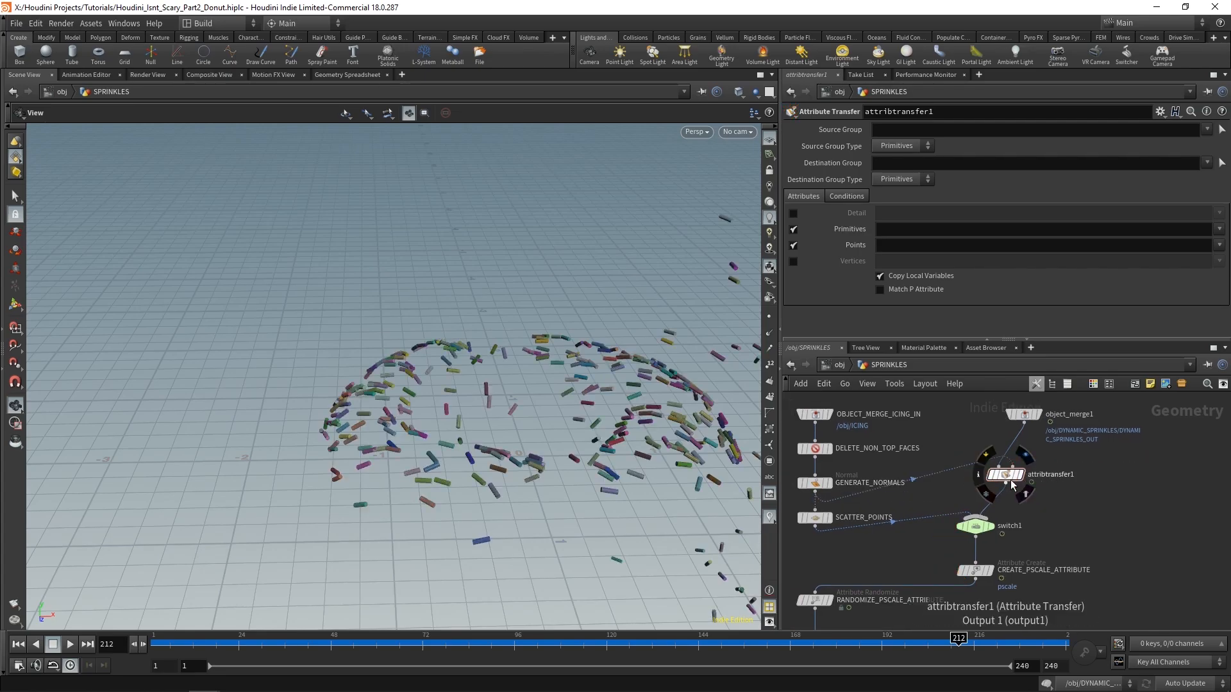
click(1017, 479)
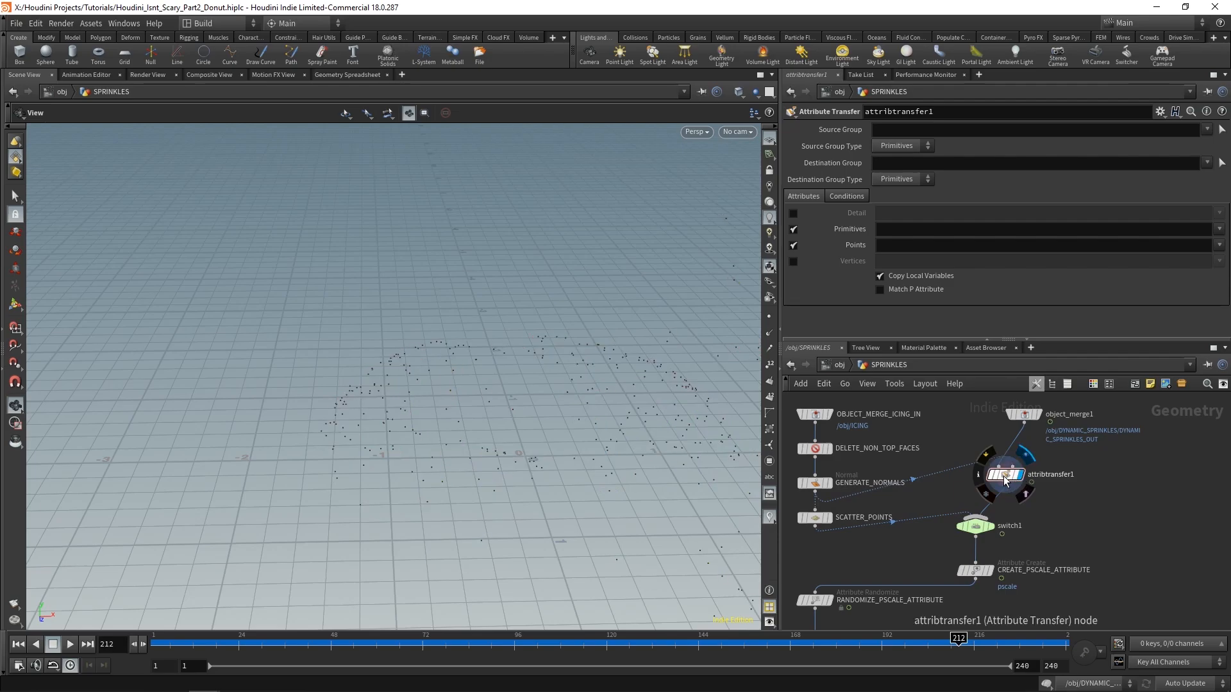
click(829, 482)
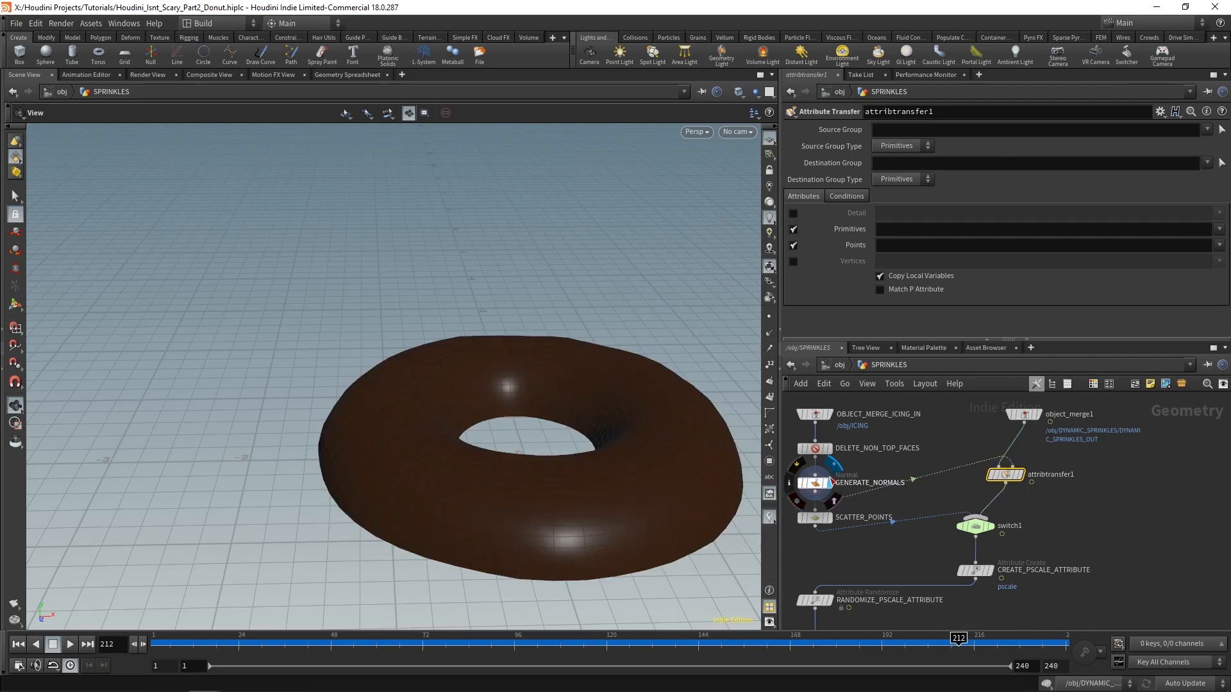
click(1022, 477)
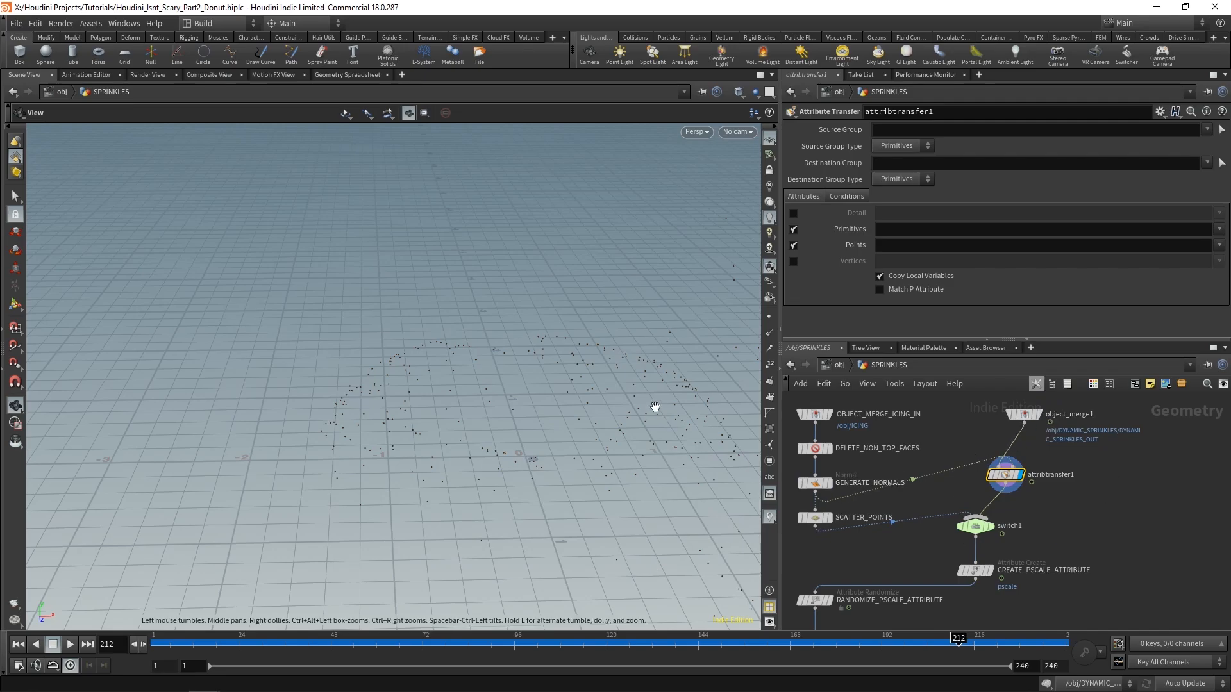
- Show the point normals in the viewport, examine the directions transferred to the particles and hide the normals again
click(769, 333)
drag(448, 426, 456, 388)
scroll(460, 411, up, 5)
scroll(456, 388, up, 2)
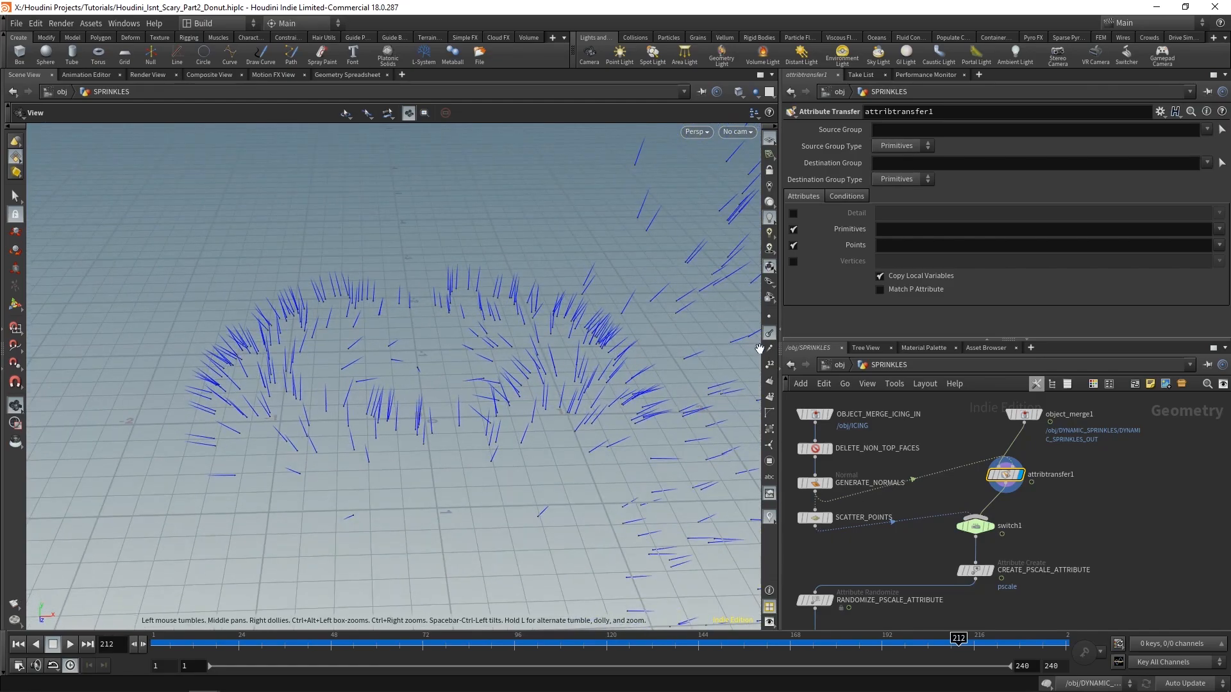
click(769, 333)
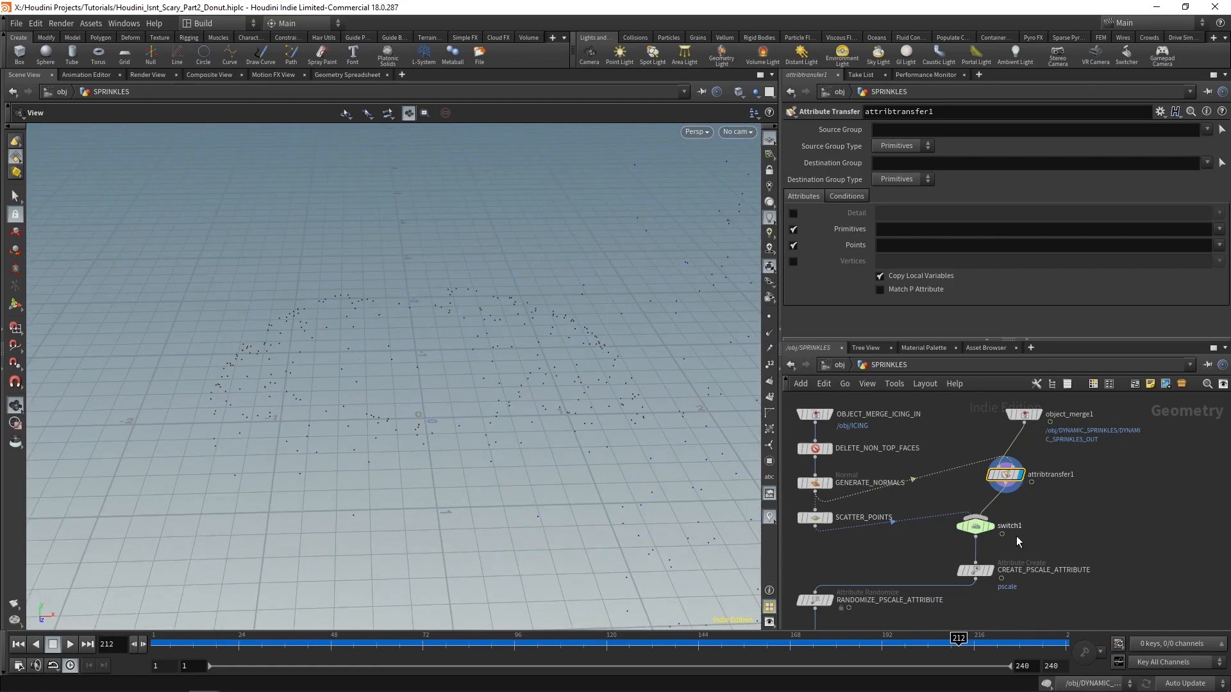
- Display SPRINKLES_OUT at the end of the network and move the timeline to frame 1
middle_drag(1042, 565, 1076, 421)
scroll(1044, 452, down, 3)
middle_drag(1027, 558, 1053, 503)
scroll(903, 537, up, 4)
click(902, 538)
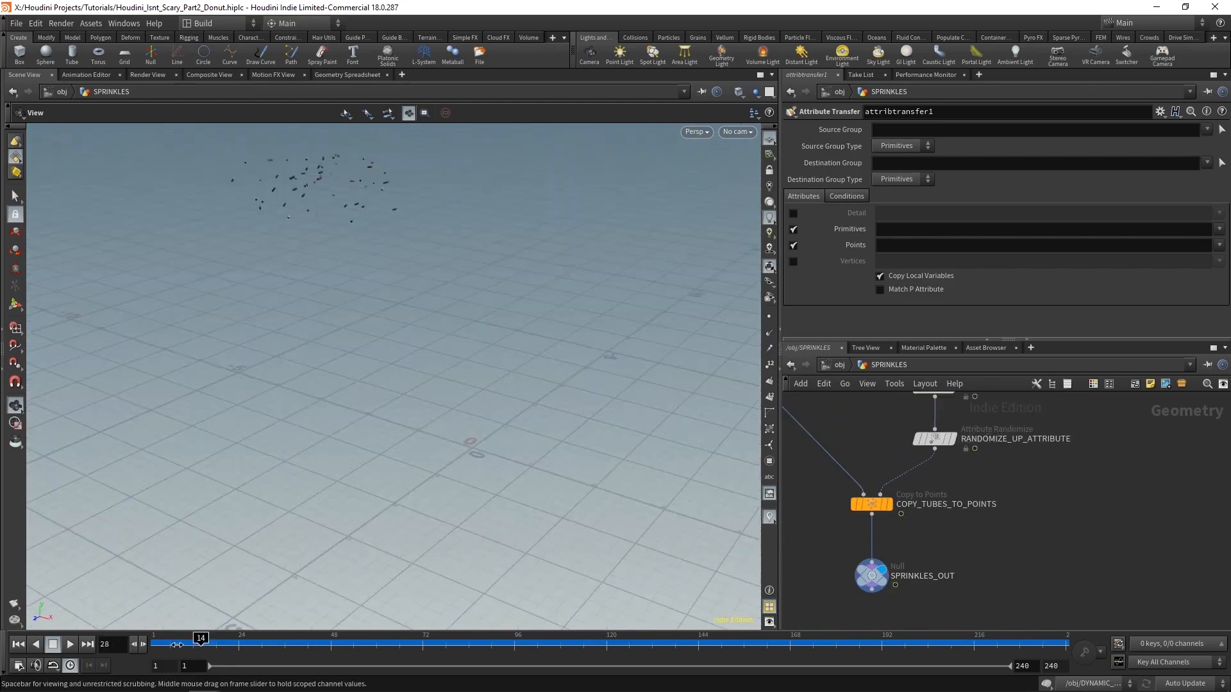
drag(199, 642, 155, 642)
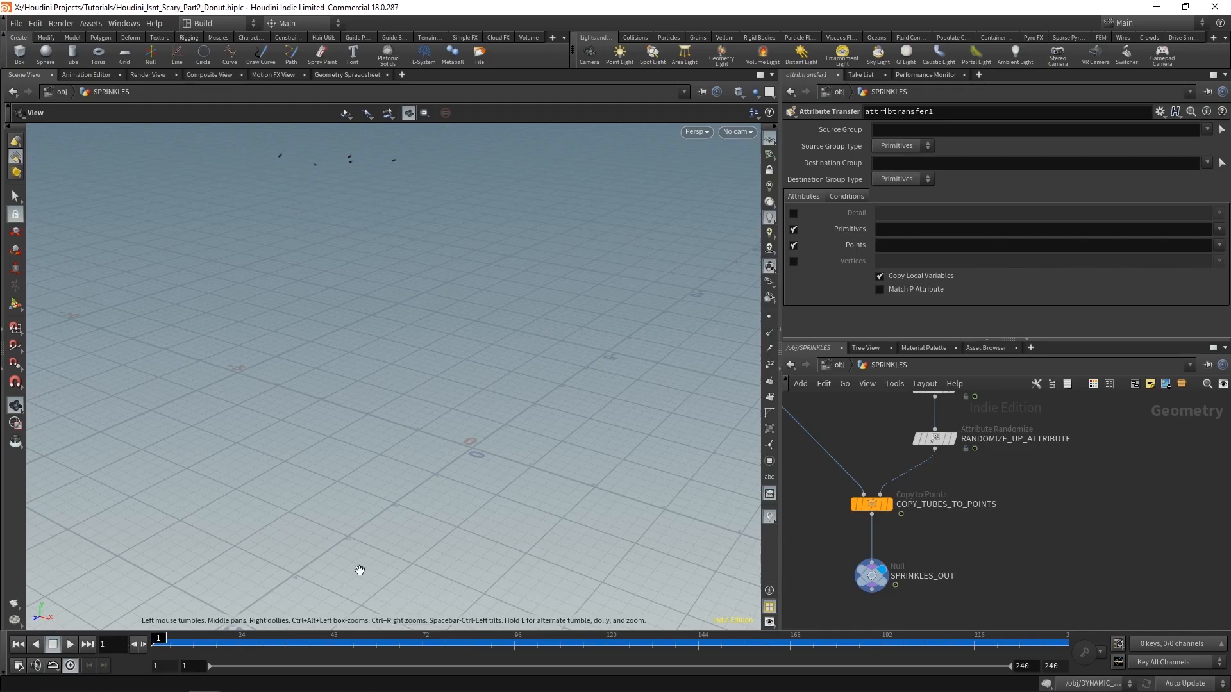
- Return to the obj level and play the animation, examining the sprinkles falling onto the donut from several angles
click(841, 365)
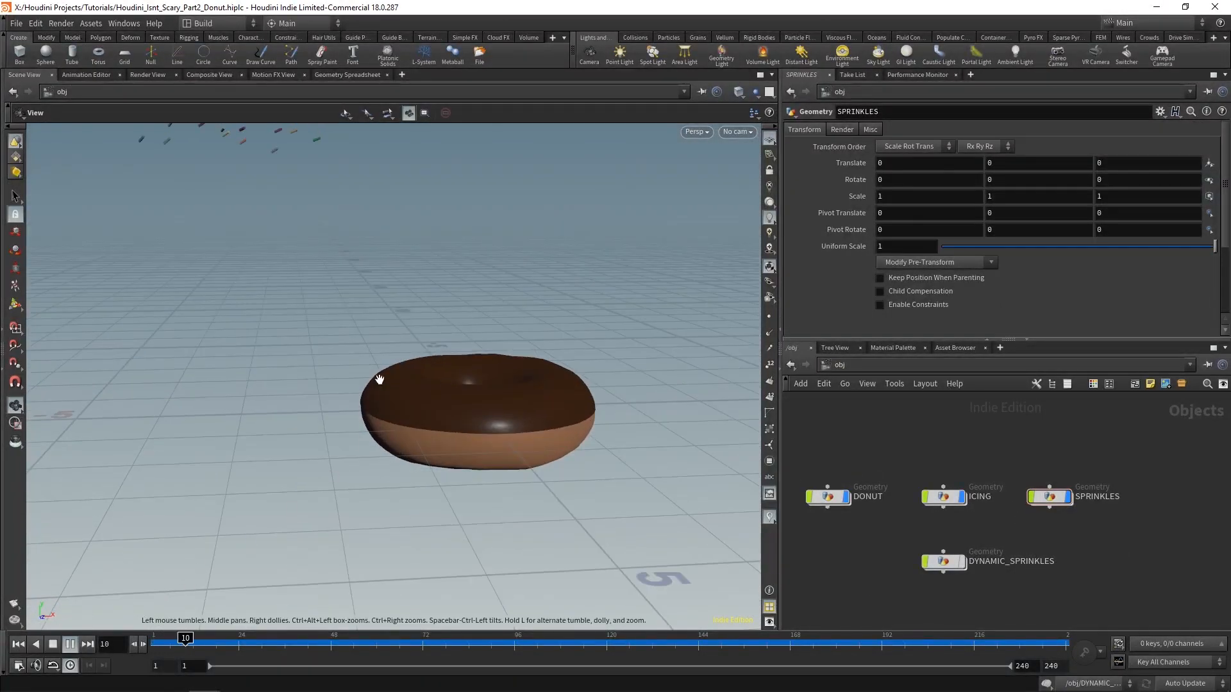
right_drag(377, 372, 403, 389)
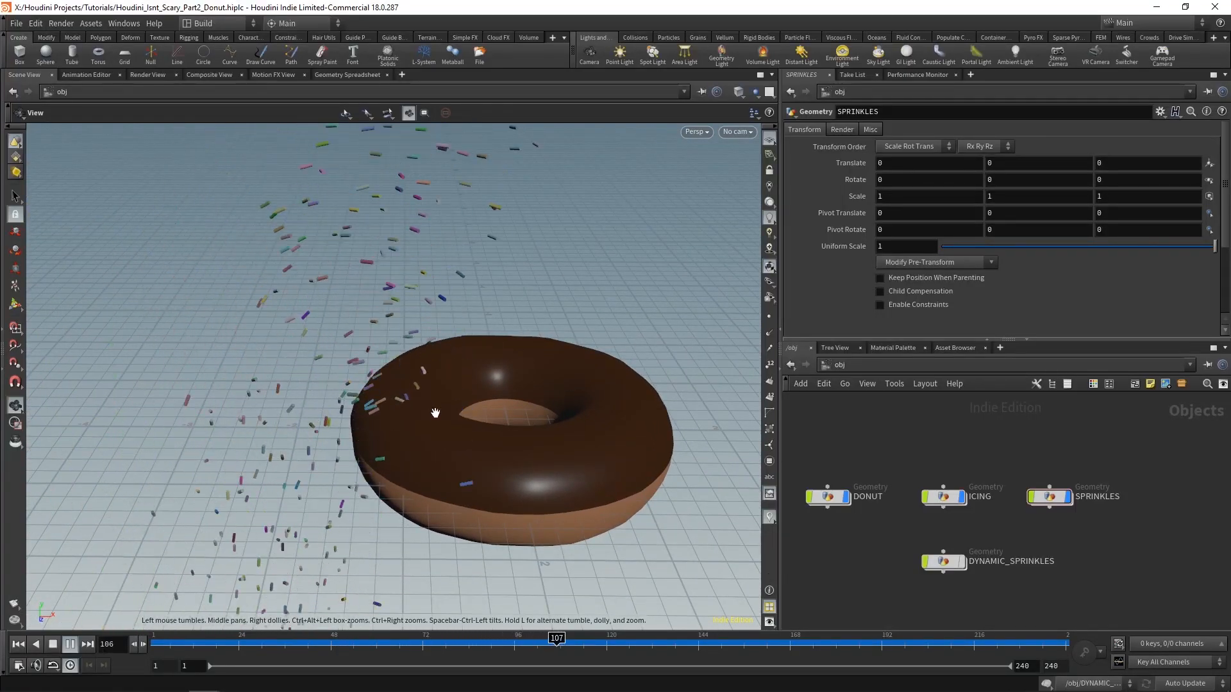
drag(432, 407, 503, 384)
mouse_move(432, 411)
mouse_down()
mouse_move(462, 481)
mouse_move(443, 416)
mouse_up()
right_drag(391, 330, 375, 314)
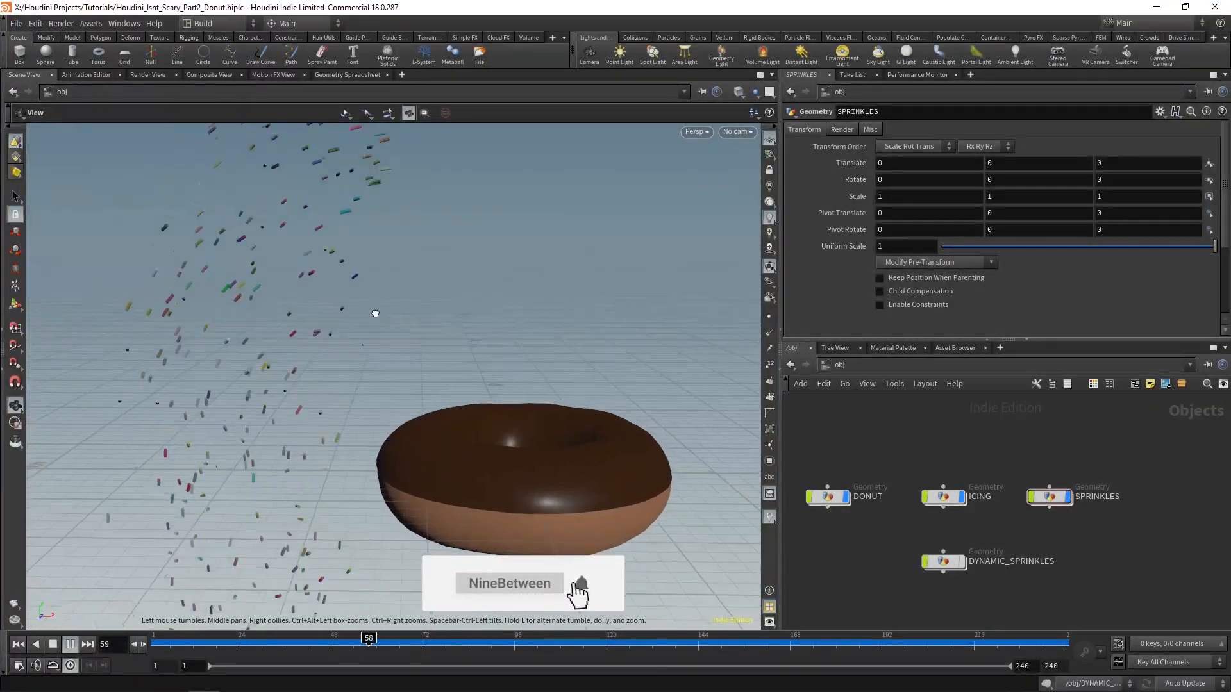
drag(353, 314, 514, 477)
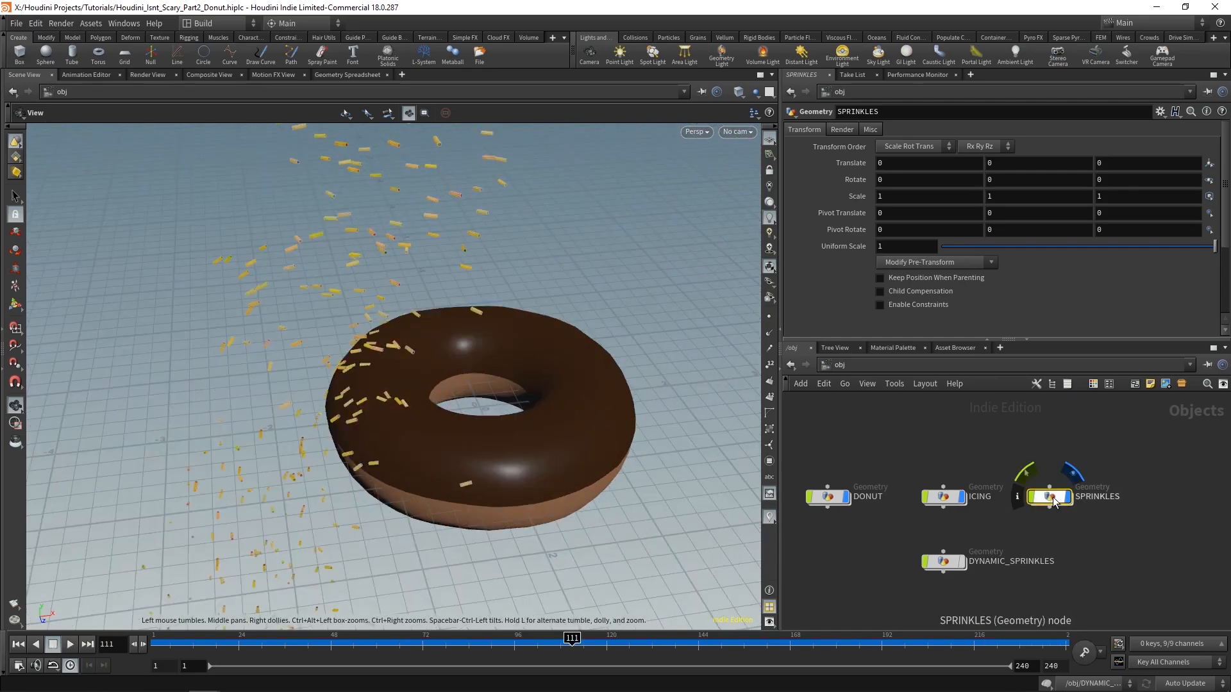
- Enter the SPRINKLES network and add a Sphere node beside TUBE_GEOMETRY
double_click(1053, 498)
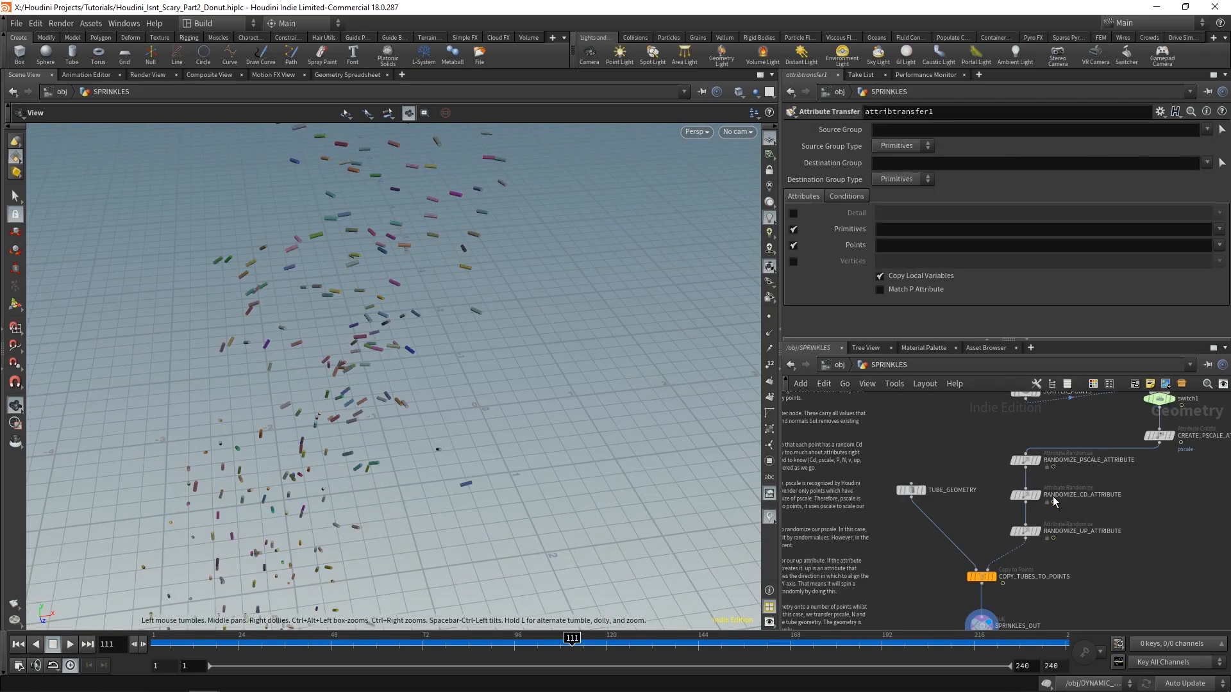
key(Tab)
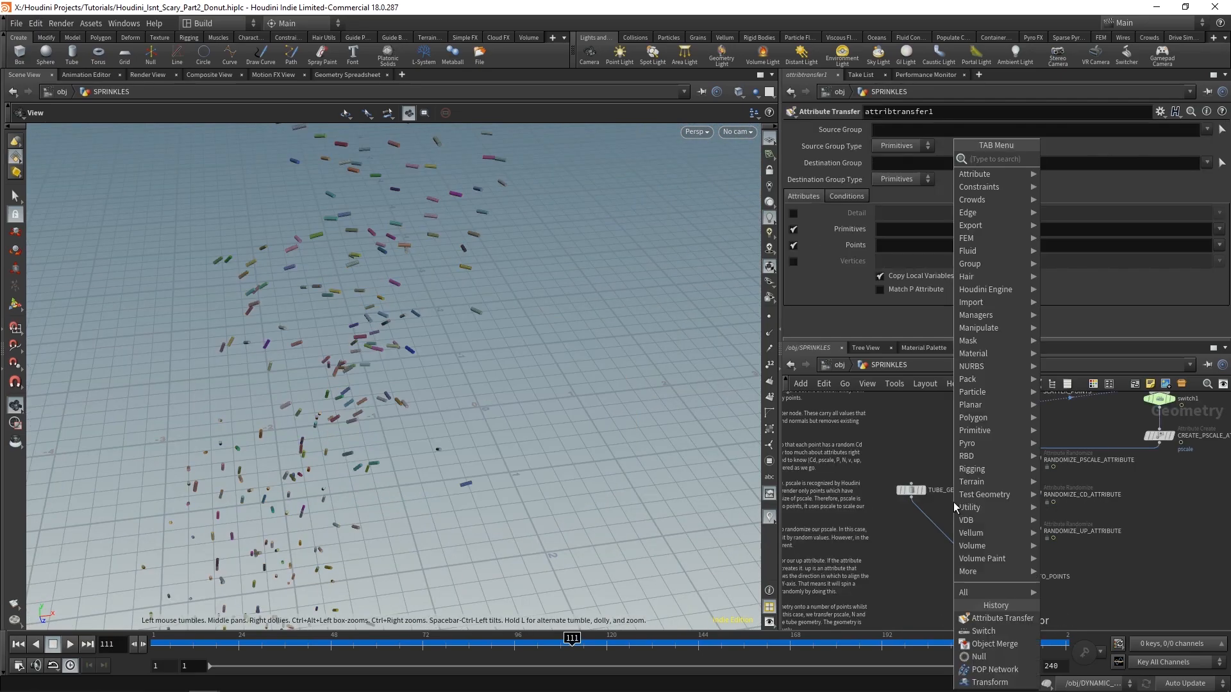
text(sphere)
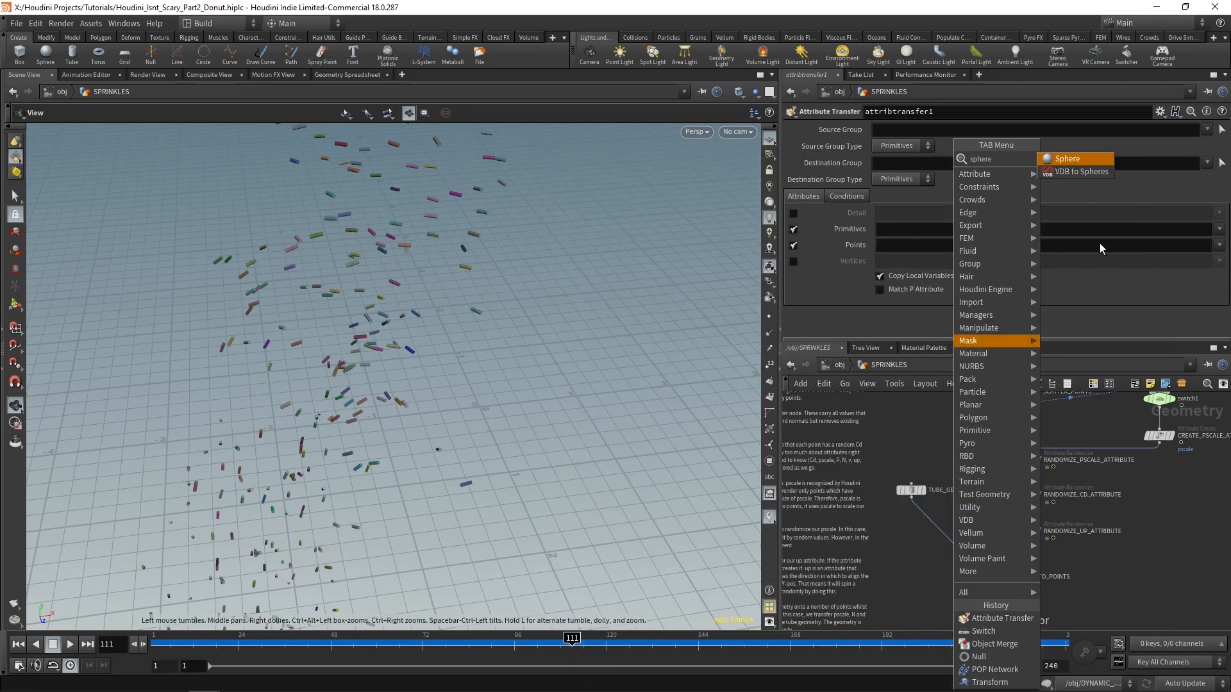
click(1067, 159)
click(968, 505)
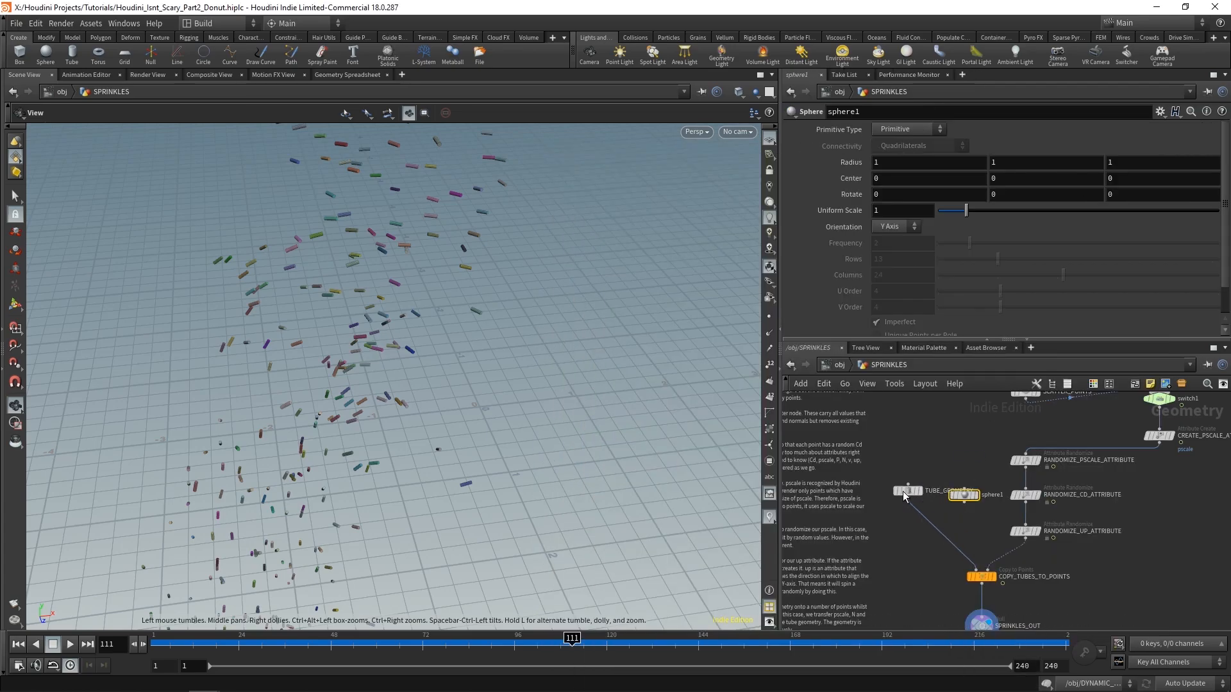
- Make sphere1 a Polygon Mesh with Uniform Scale 0.25 and connect it to COPY_TUBES_TO_POINTS in place of TUBE_GEOMETRY
click(895, 128)
click(907, 170)
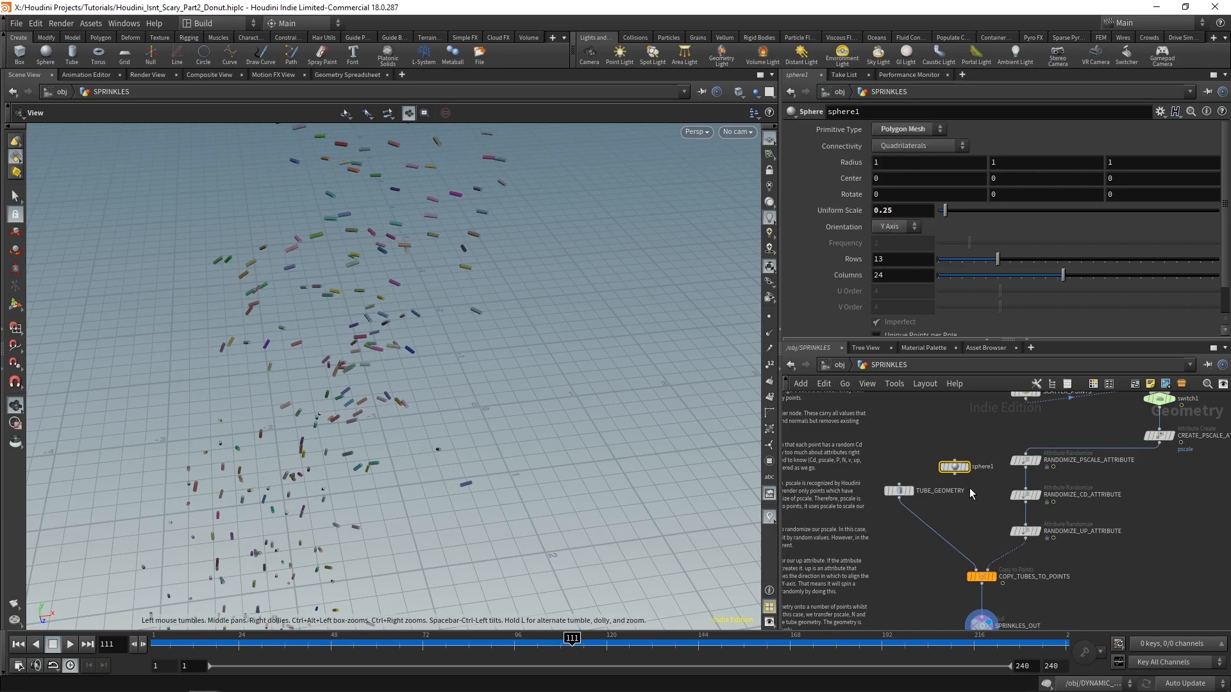
click(975, 569)
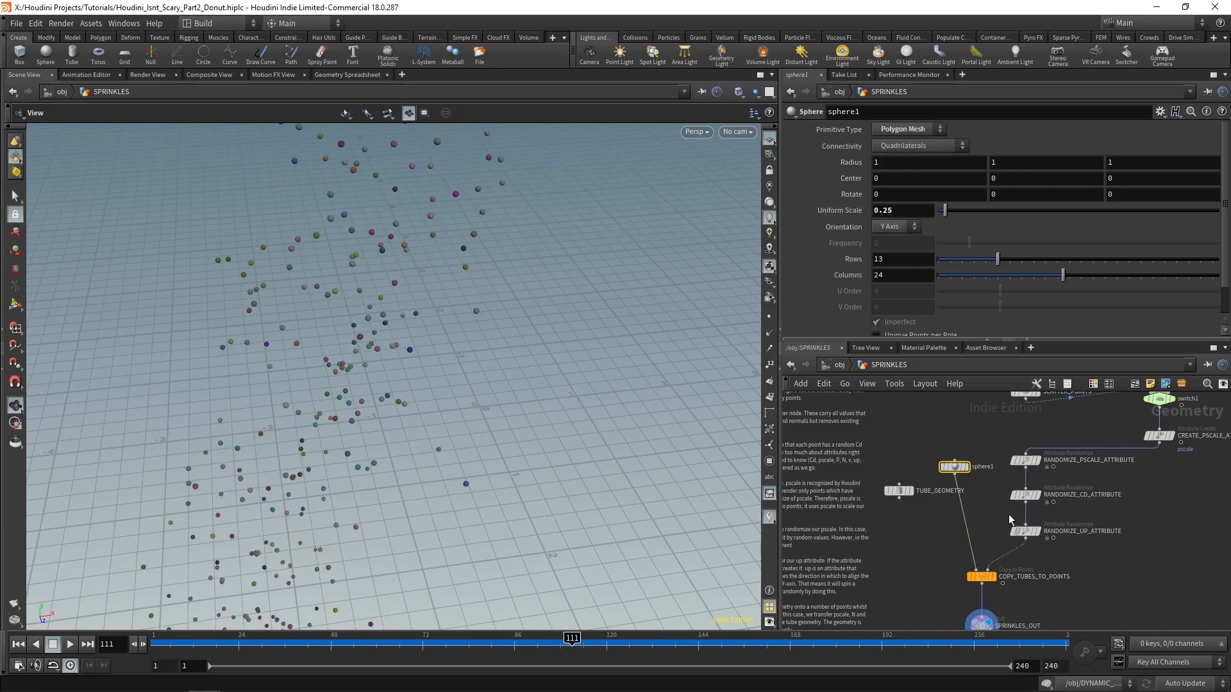
- Return to the obj level and play the animation from frame 1, examining the spherical sprinkles on the icing up close
click(840, 365)
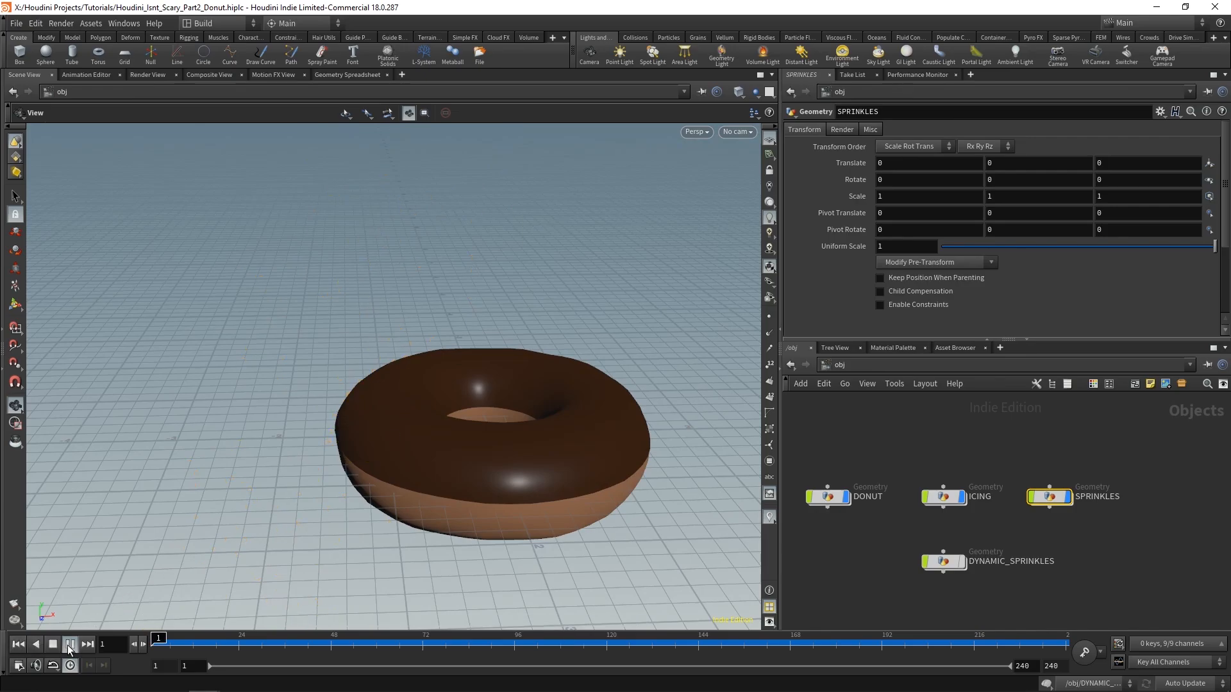
drag(376, 343, 514, 382)
scroll(327, 372, up, 2)
scroll(413, 402, up, 3)
right_drag(514, 382, 544, 390)
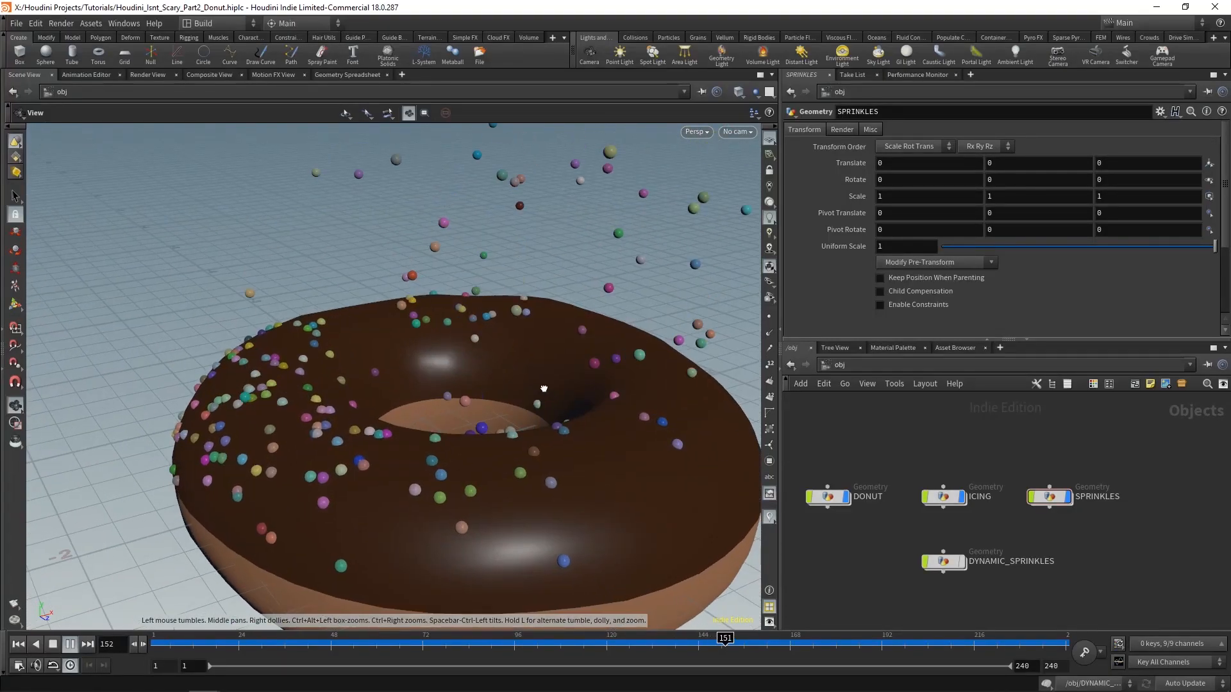
drag(545, 391, 538, 385)
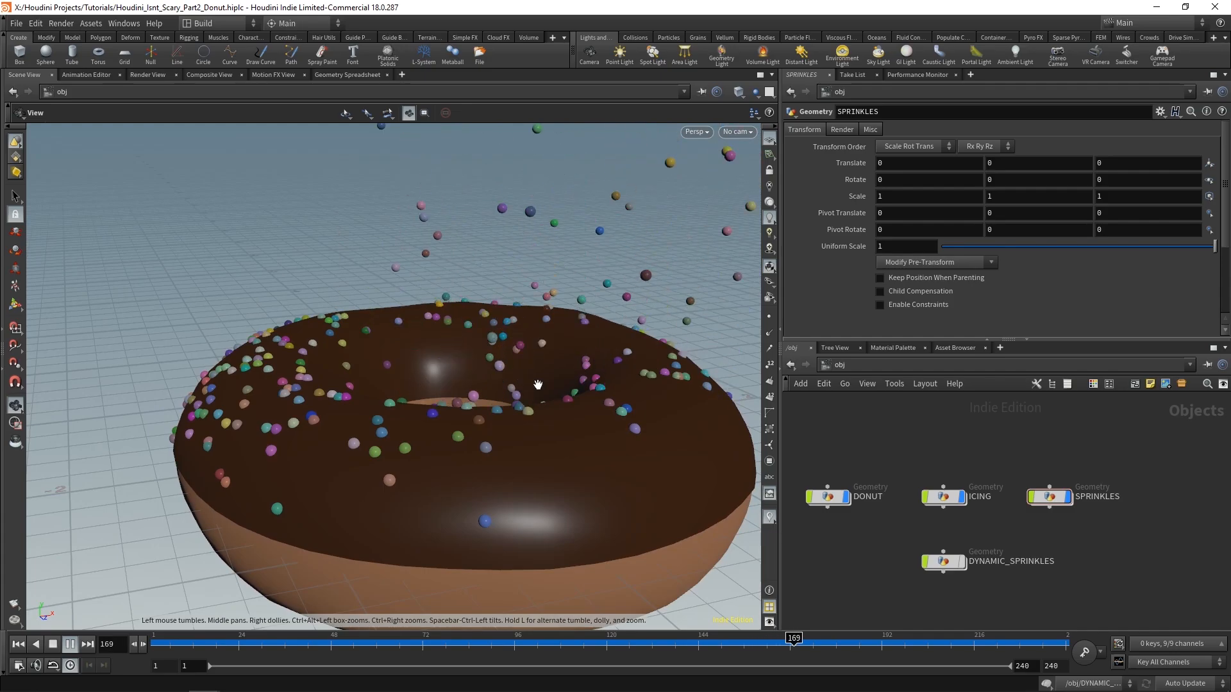
scroll(538, 385, down, 3)
scroll(538, 386, down, 3)
drag(533, 395, 499, 382)
scroll(541, 412, up, 2)
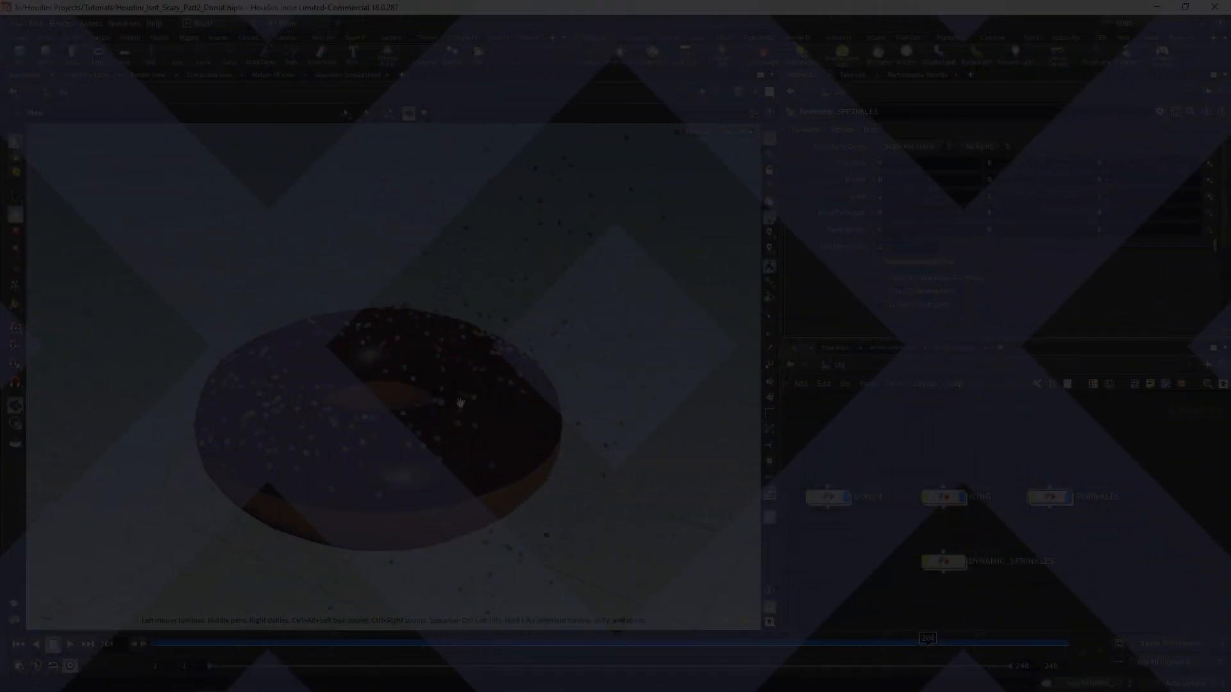
drag(459, 403, 497, 415)
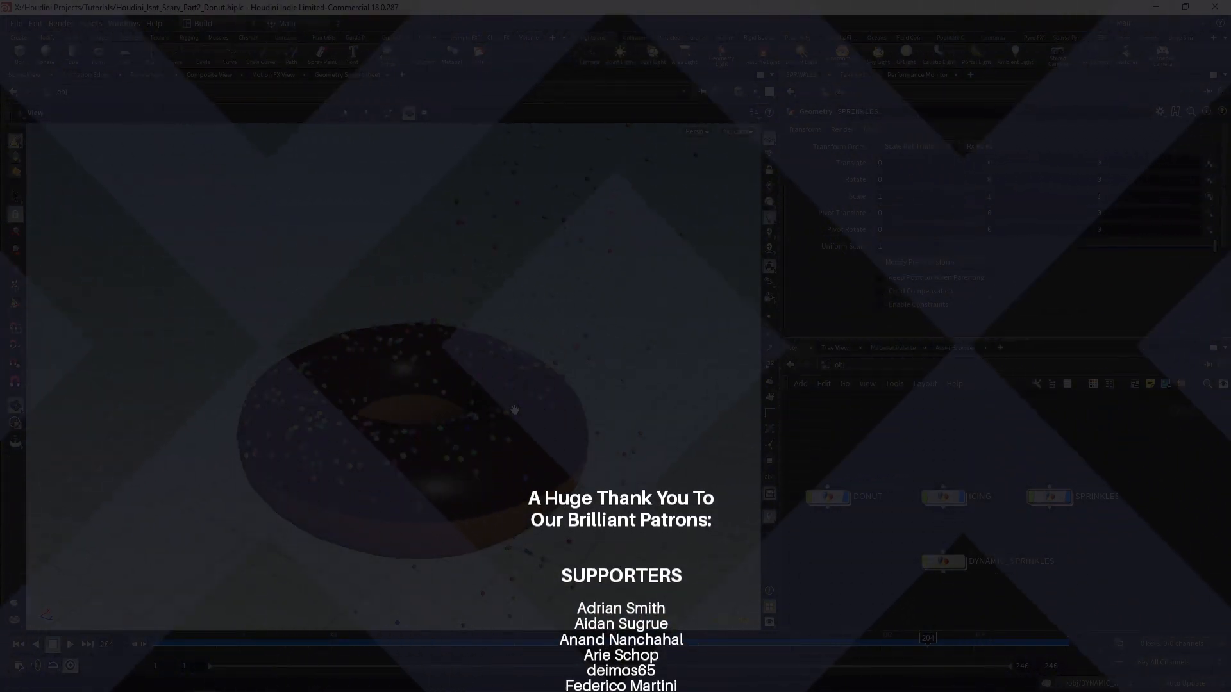
mouse_move(515, 410)
mouse_down()
mouse_move(536, 415)
mouse_move(513, 413)
mouse_move(526, 398)
mouse_up()
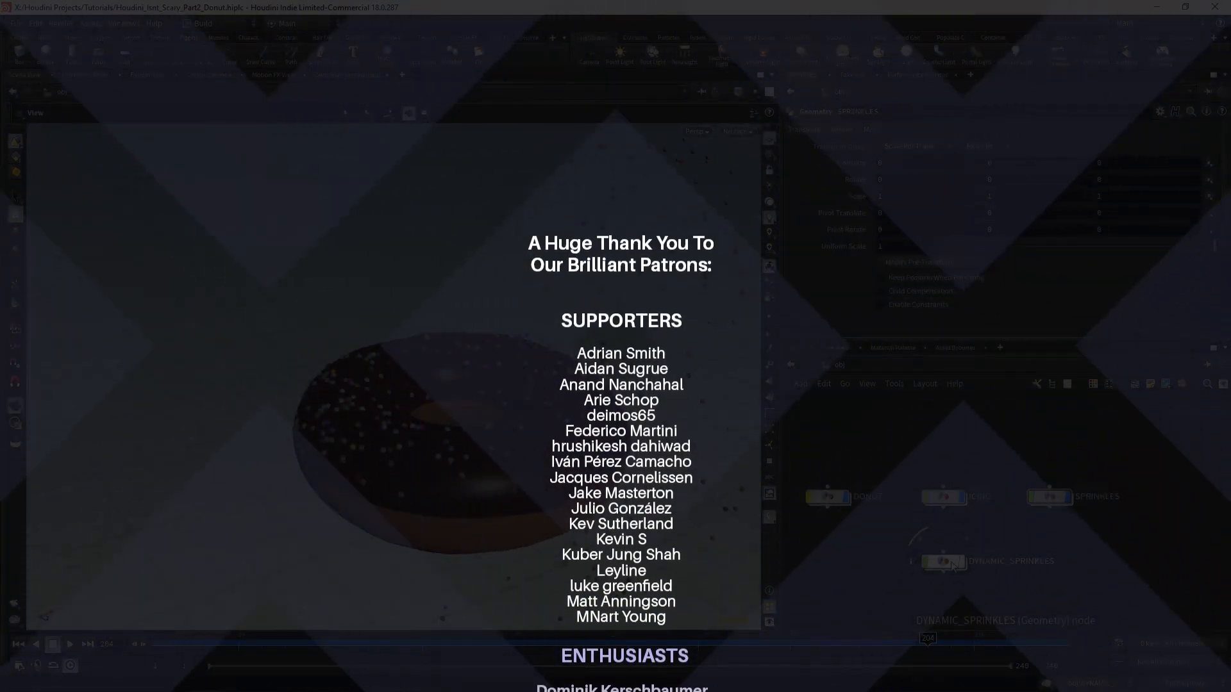